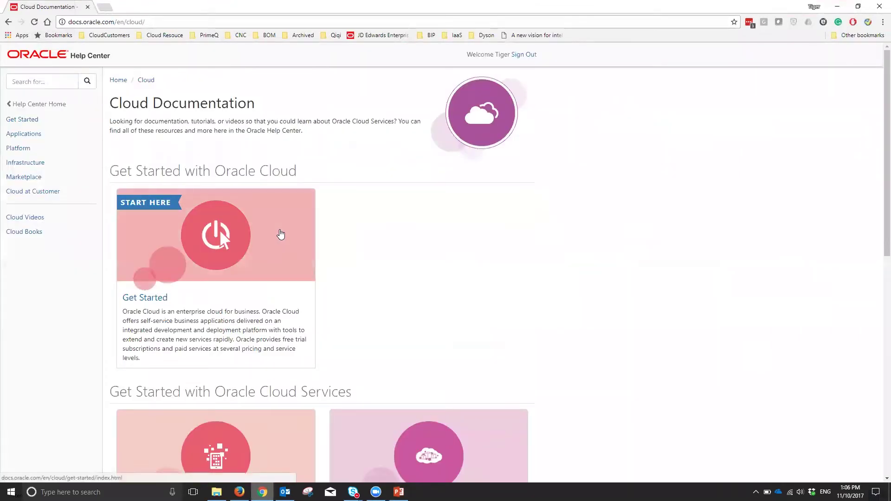
- Go to Financials Cloud Analyze and Report docs and open the Financials BI subject areas post
left_click(26, 136)
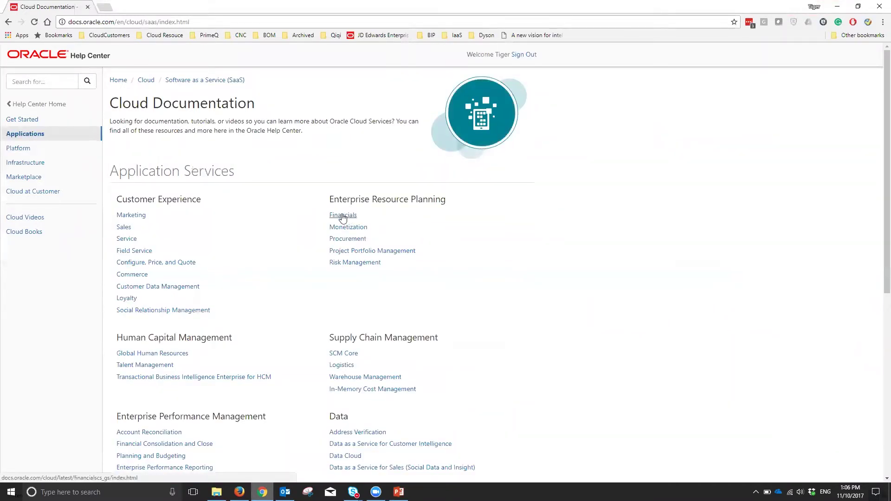
left_click(342, 217)
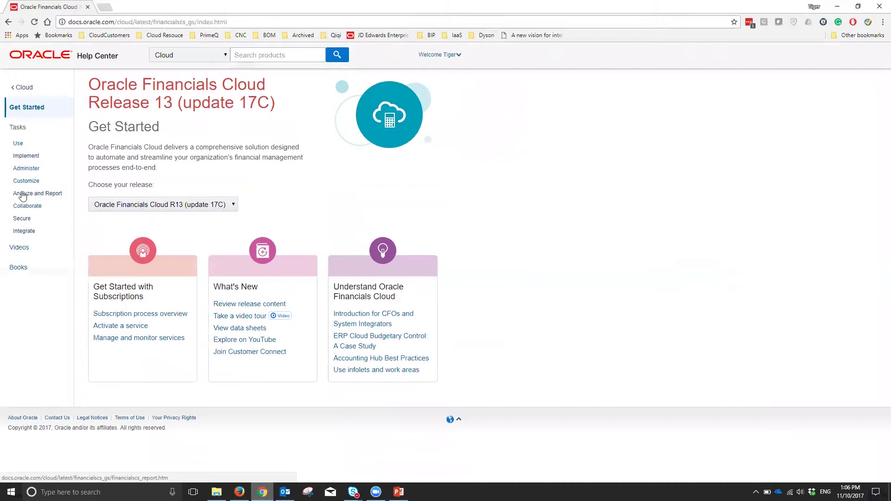
left_click(39, 197)
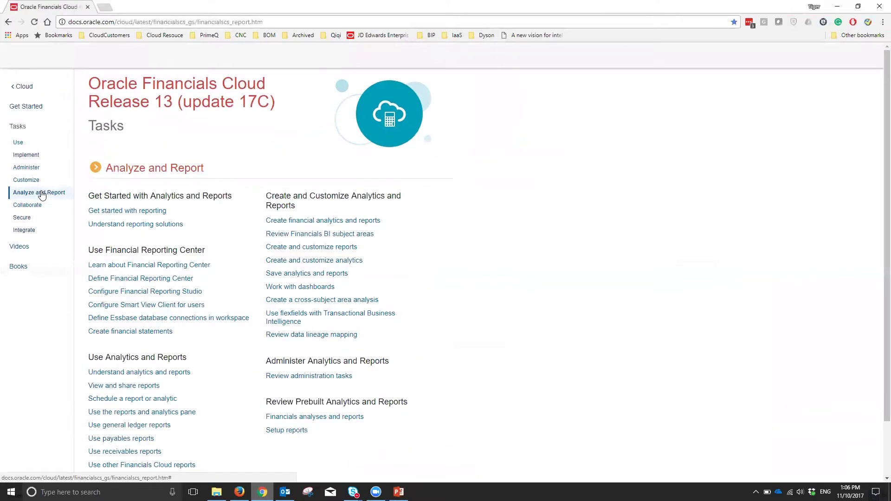
scroll(498, 234, "down", 1)
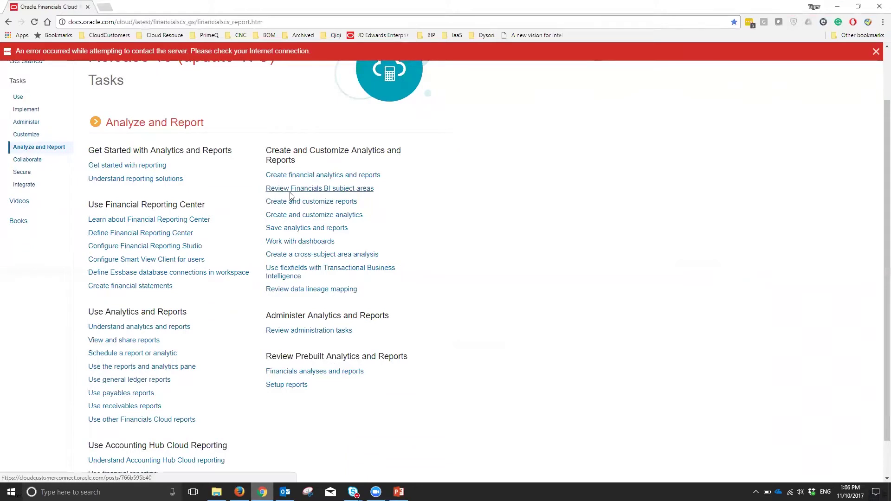
left_click(358, 191)
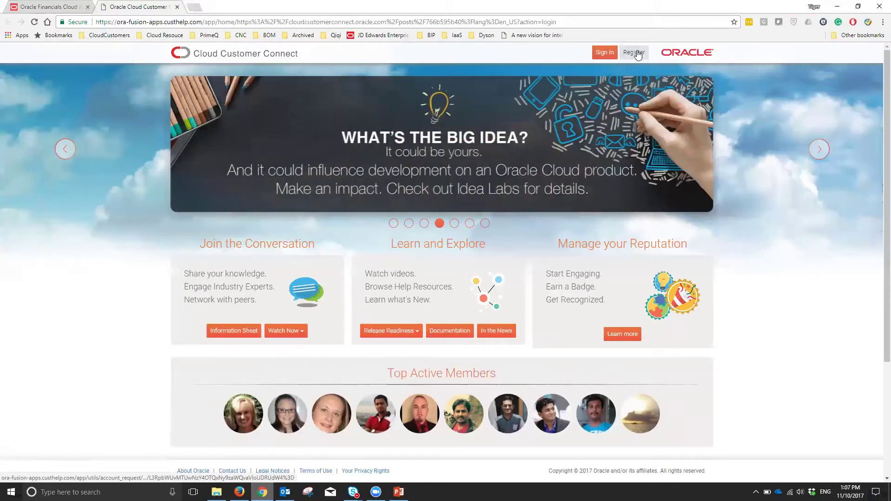
- Sign in to Customer Connect, then download and open FIN-OTBI-Sub-Area-Doc-R13.xlsx
left_click(611, 55)
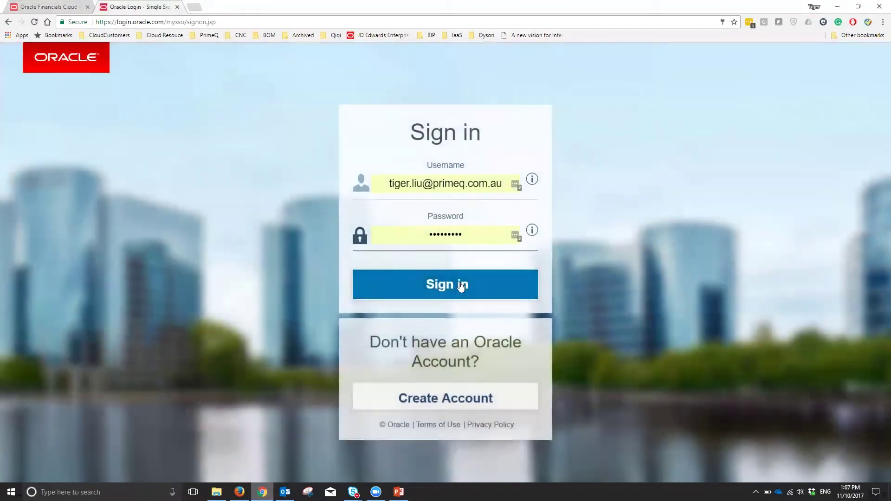
left_click(458, 284)
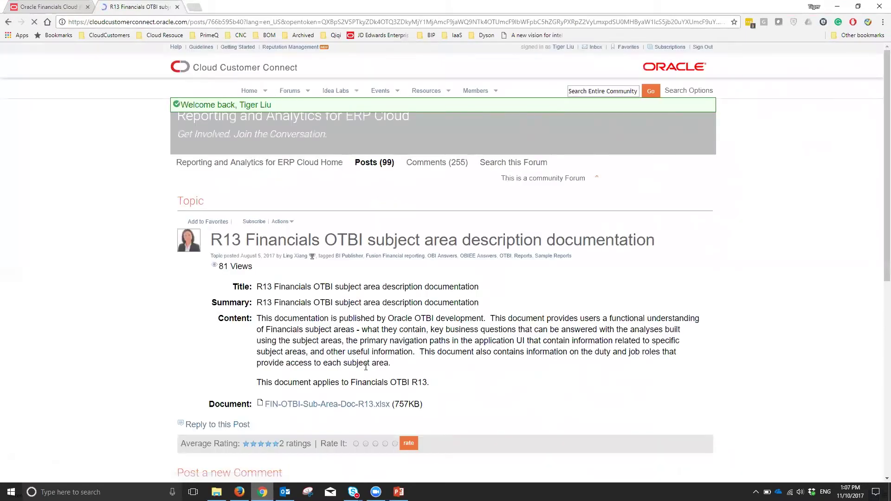
left_click(308, 394)
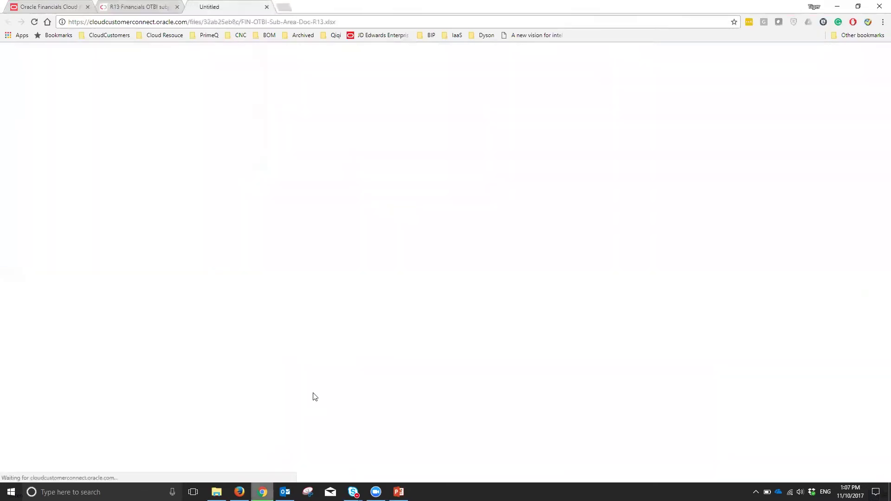
left_click(66, 473)
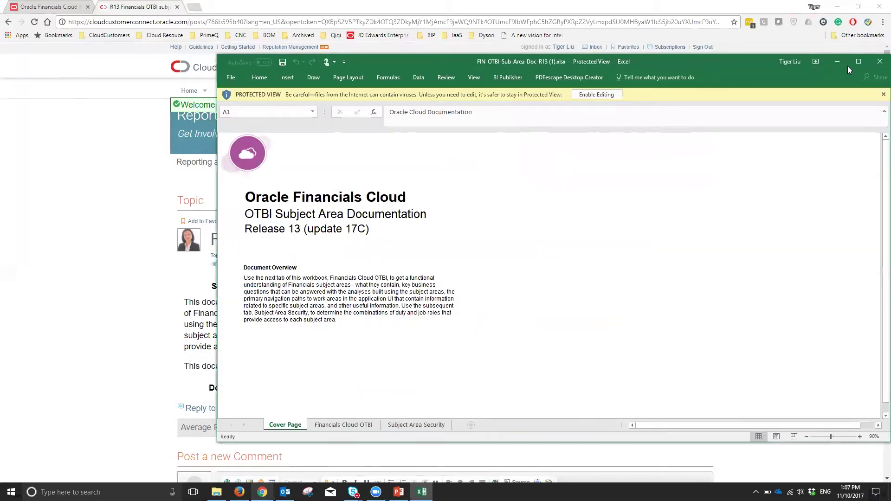
- Read the General Ledger - Transactional Balances Real Time row (A20, D20, E20), then return to PowerPoint and the browser
left_click(858, 62)
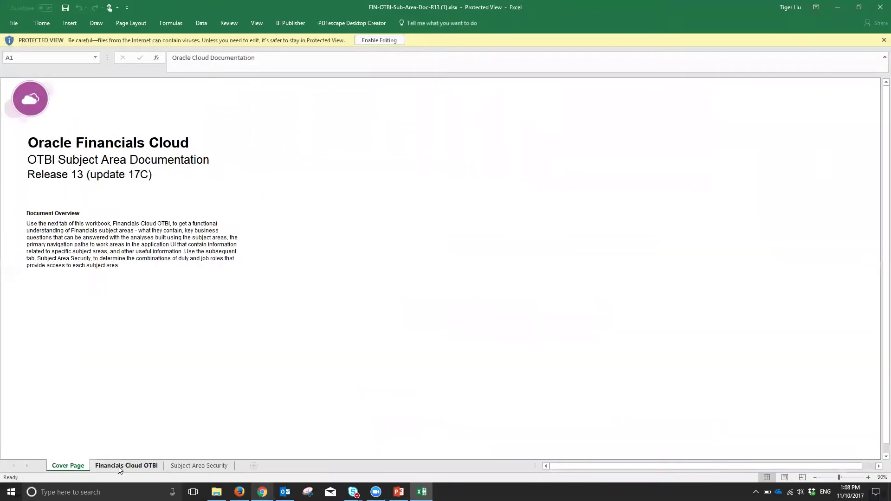
left_click(120, 466)
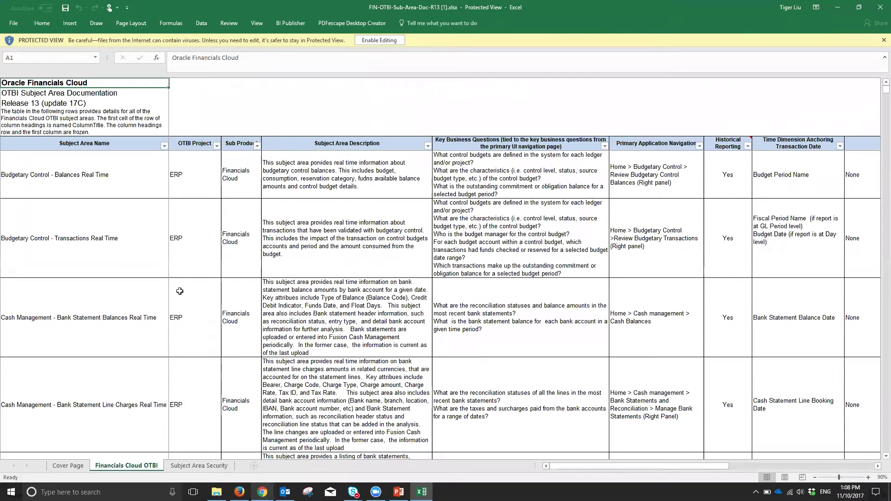
scroll(126, 267, "down", 3)
scroll(125, 268, "down", 3)
left_click(113, 249)
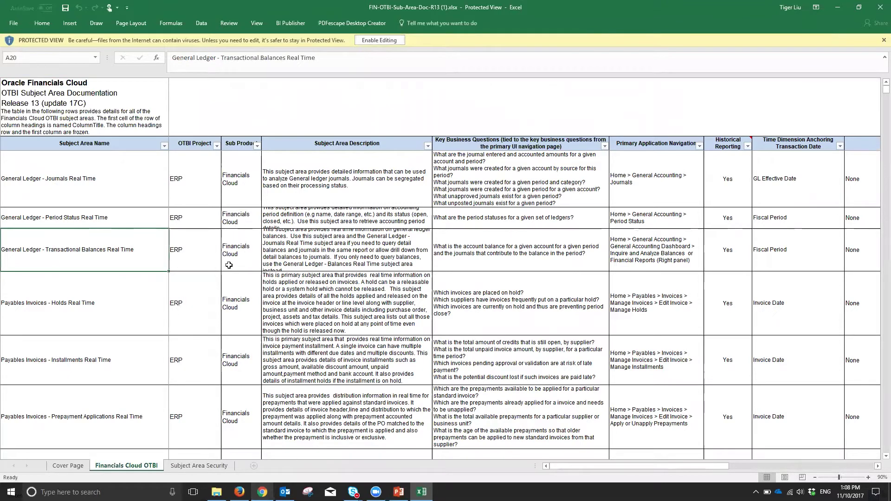
left_click(300, 252)
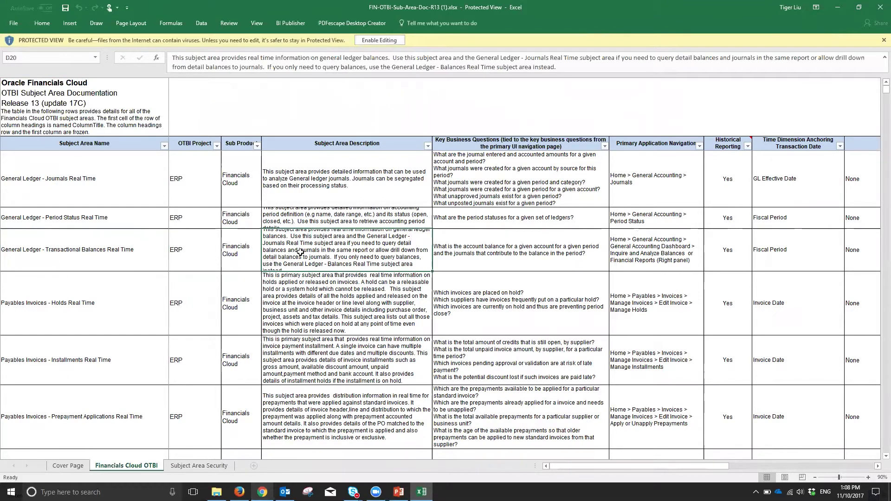
left_click(518, 254)
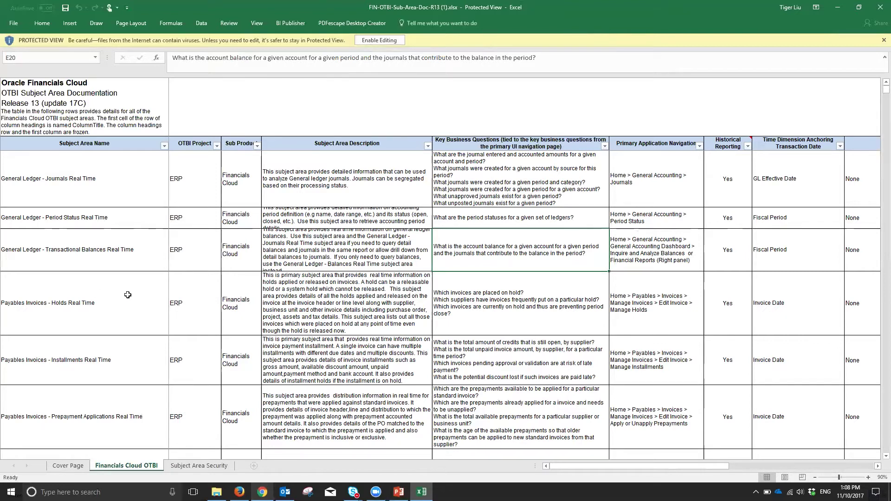
left_click(398, 492)
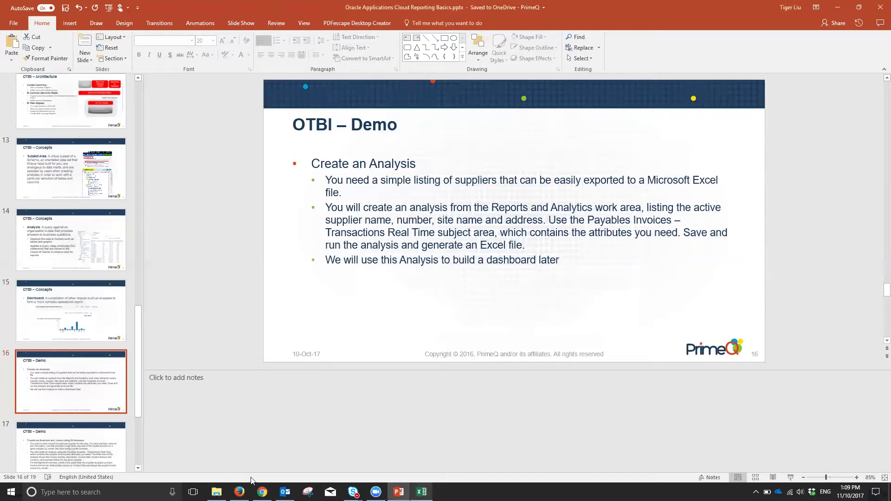
left_click(239, 492)
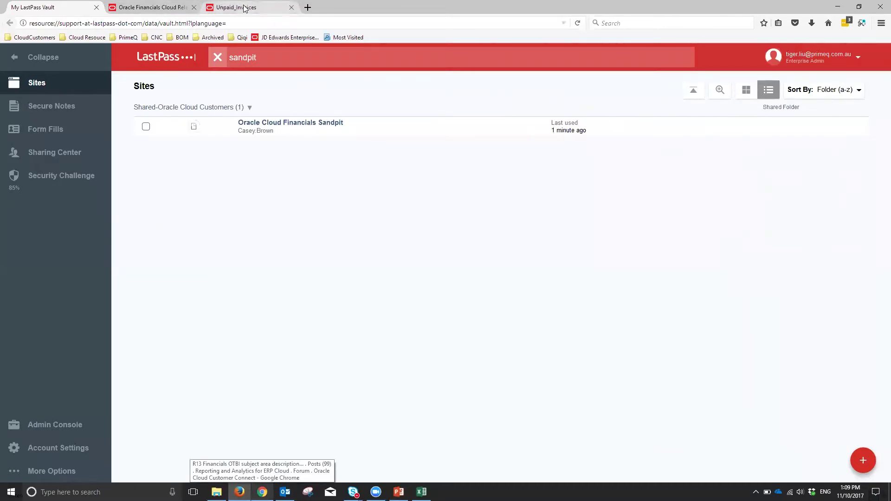
- Go from the Unpaid_Invoices tab to the Oracle BI Home page
left_click(245, 8)
left_click(540, 70)
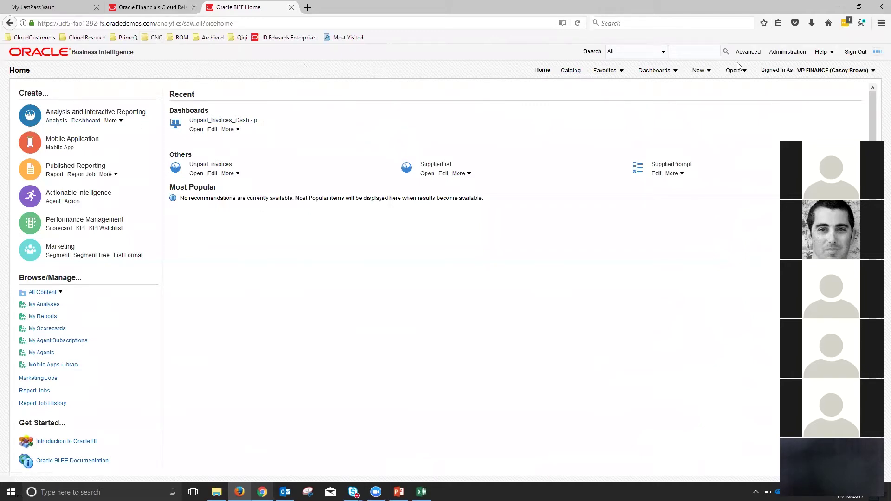
- Create a new analysis using the Payables Invoices - Transactions Real Time subject area
left_click(702, 74)
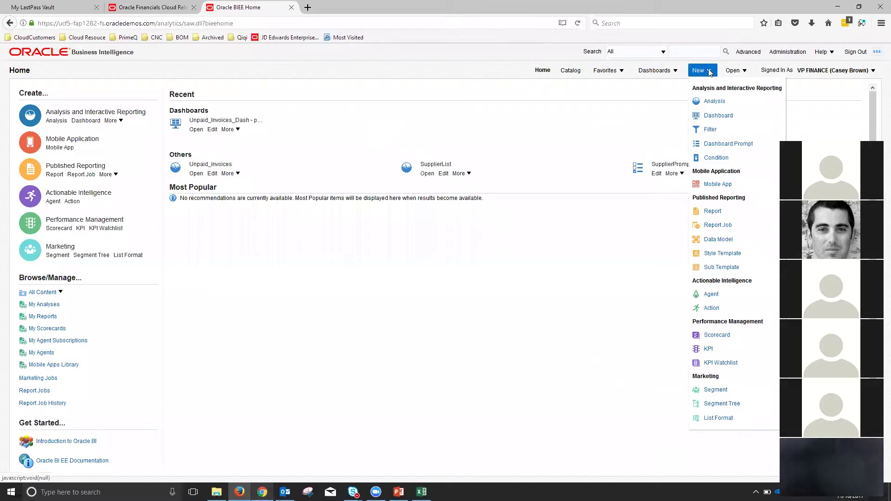
left_click(716, 101)
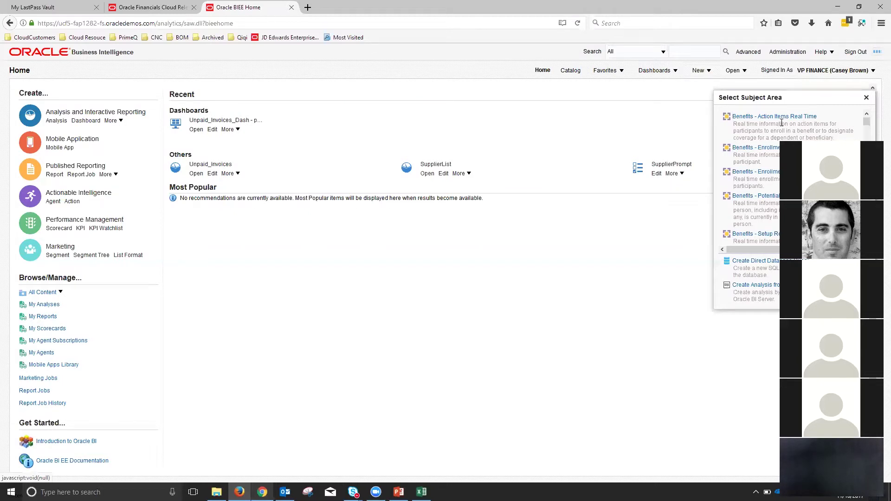
left_click_drag(866, 122, 867, 188)
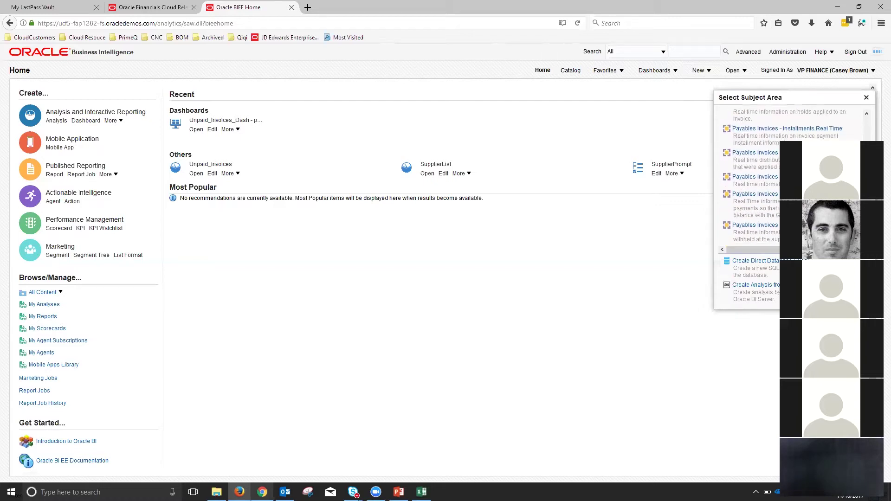
left_click(769, 180)
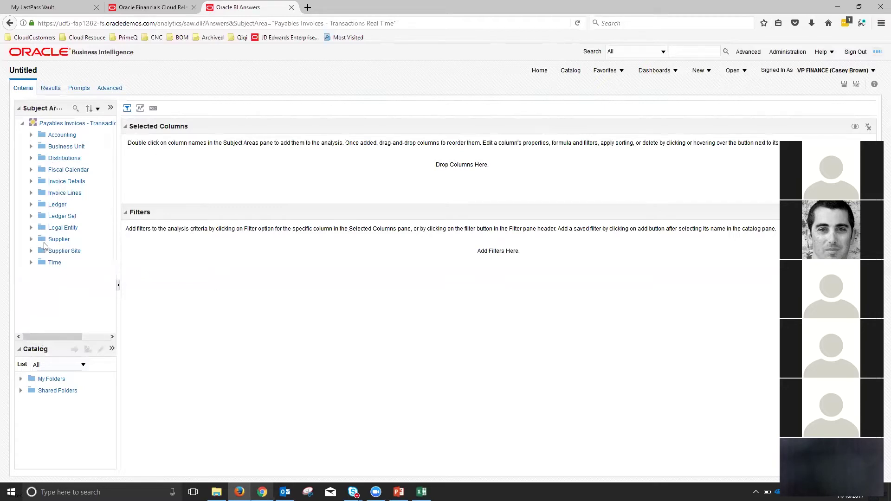
- Add the Supplier and Supplier Number columns from the Supplier folder
left_click(56, 240)
left_click(31, 239)
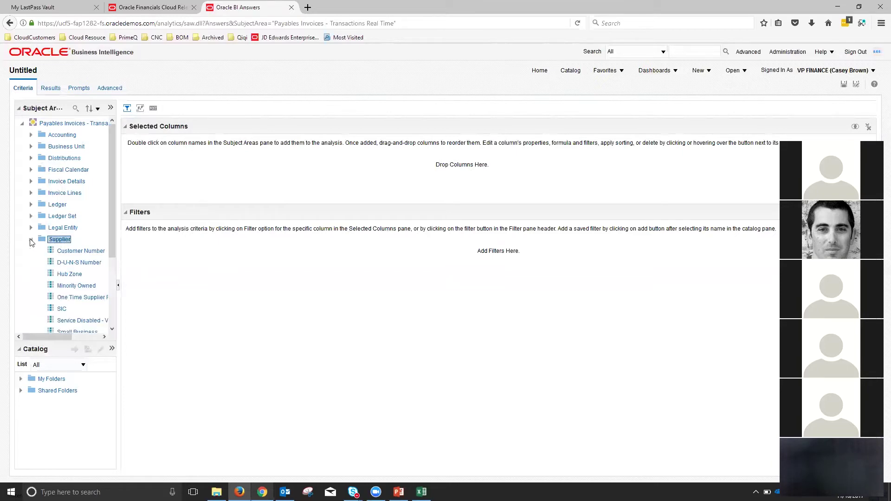
scroll(51, 246, "down", 4)
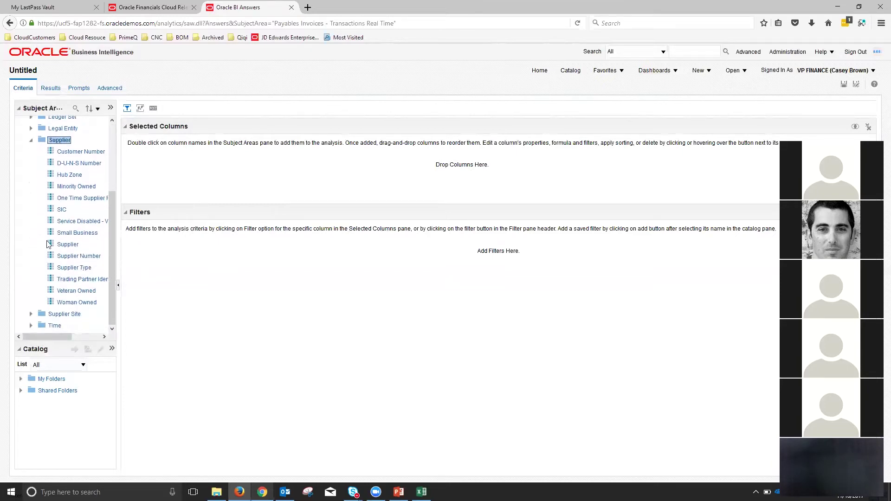
left_click_drag(67, 247, 140, 180)
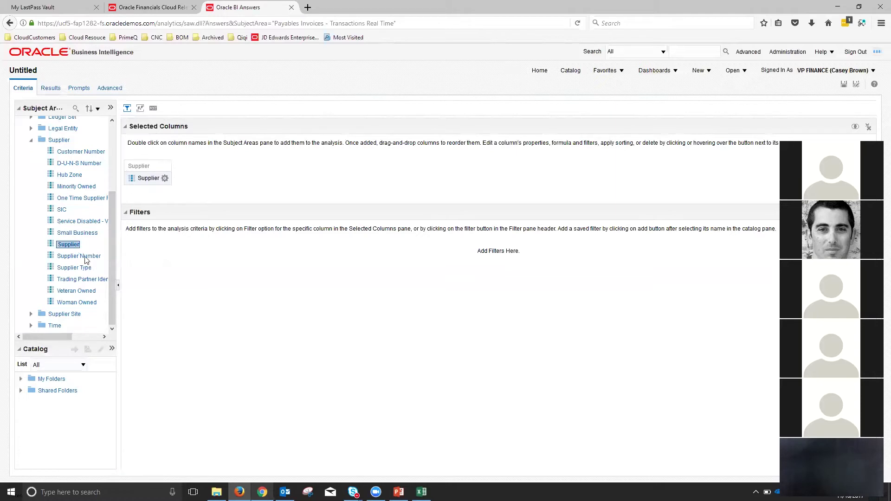
left_click(70, 258)
left_click_drag(70, 258, 191, 179)
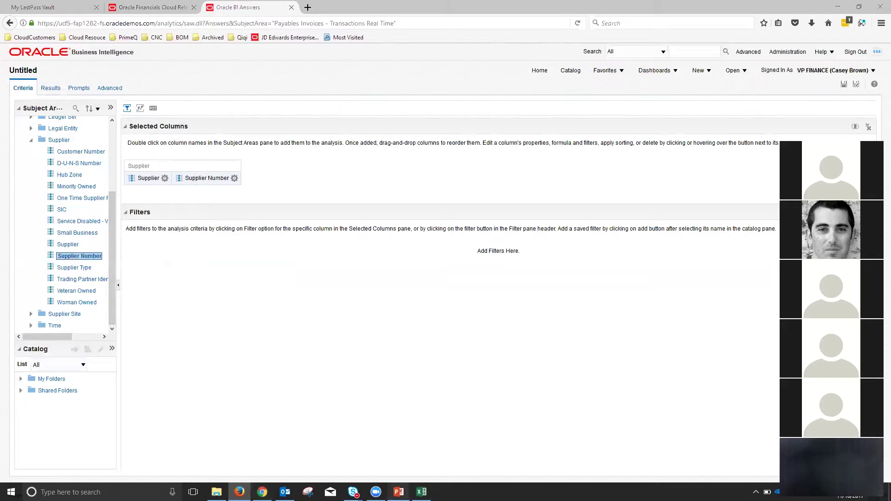
key("alt+Tab")
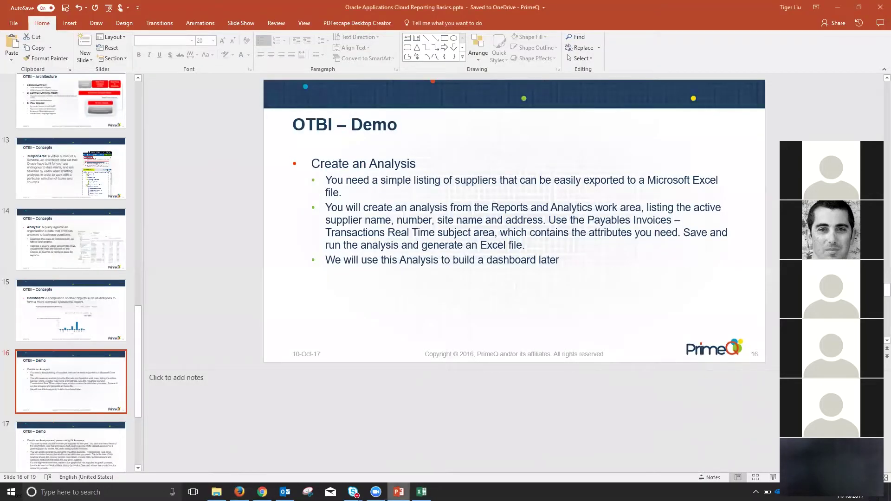
key("alt+Tab")
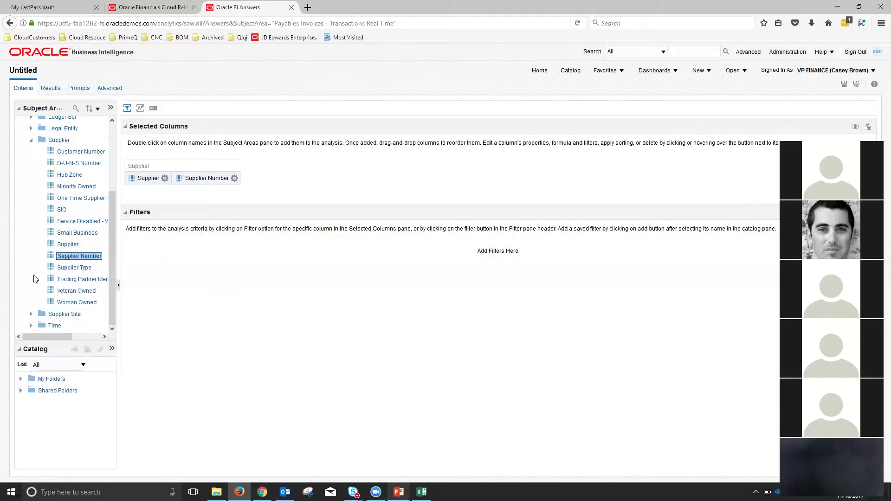
- Add Supplier Site's Site, Address Line 1 and Address Line 2 columns
left_click(31, 314)
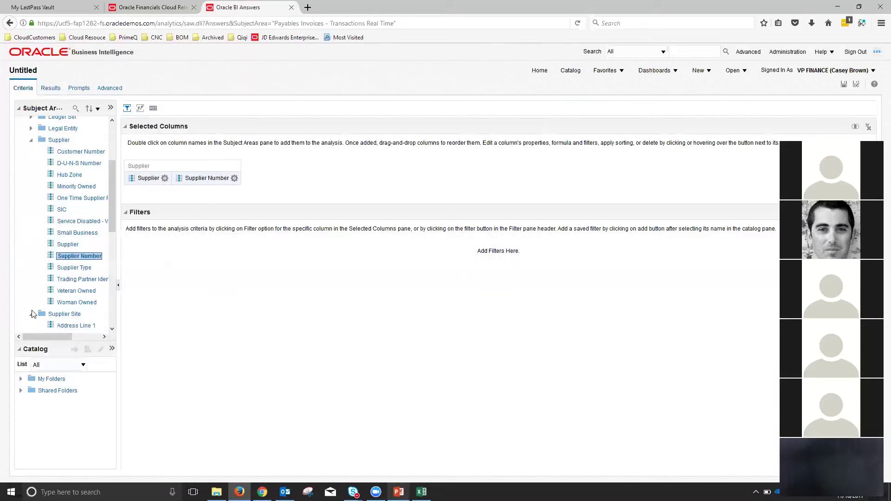
scroll(32, 314, "down", 8)
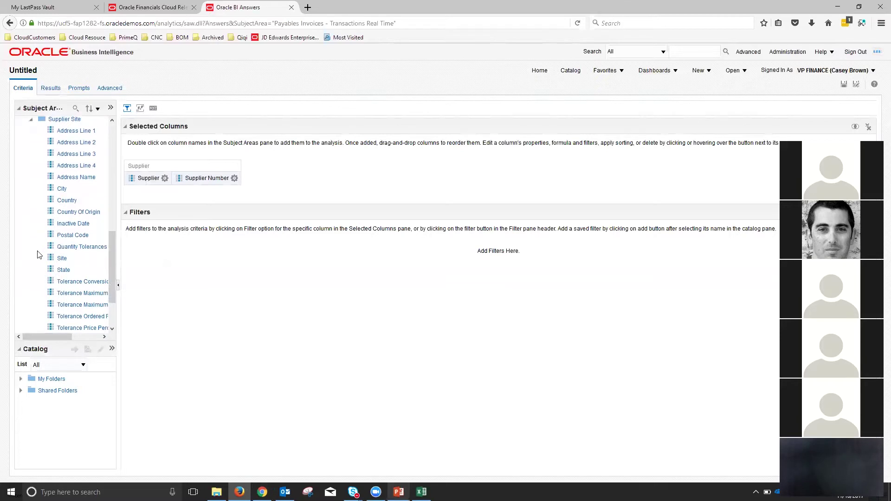
left_click(64, 260)
left_click_drag(63, 260, 281, 178)
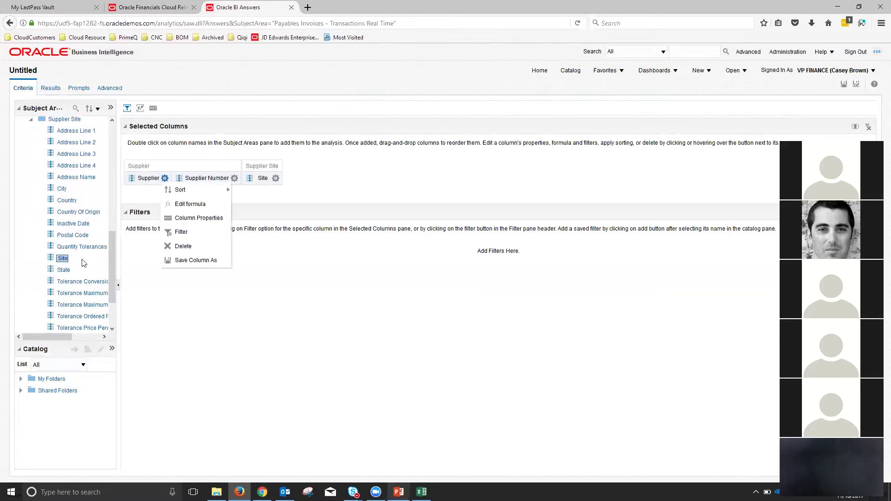
scroll(72, 259, "up", 2)
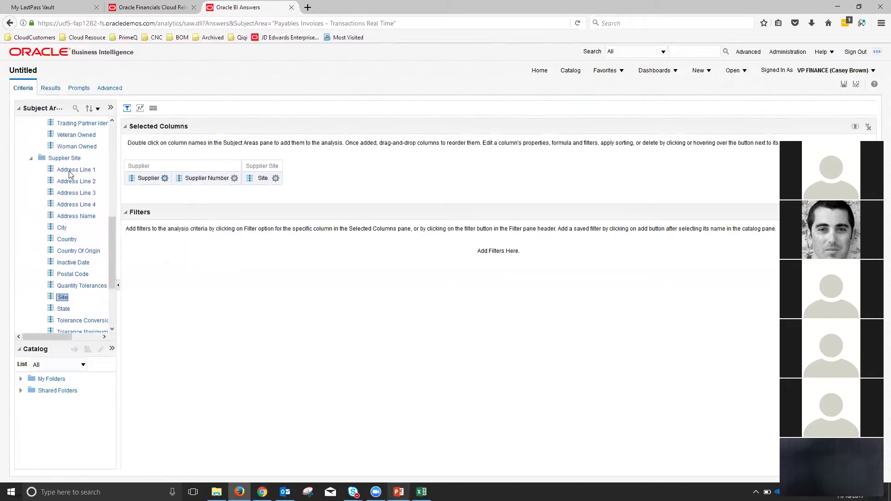
left_click_drag(69, 172, 324, 178)
left_click(76, 184)
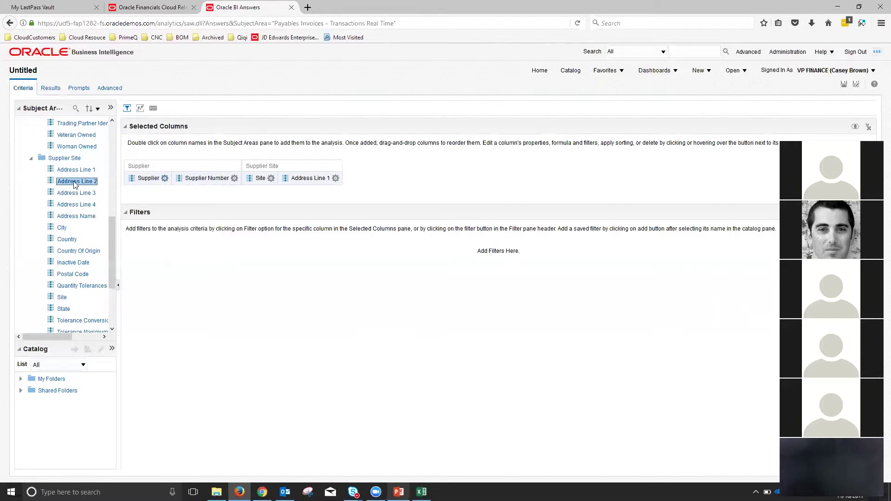
left_click_drag(74, 184, 355, 180)
- Add City, State, Country and Postal Code after the address lines
left_click(62, 228)
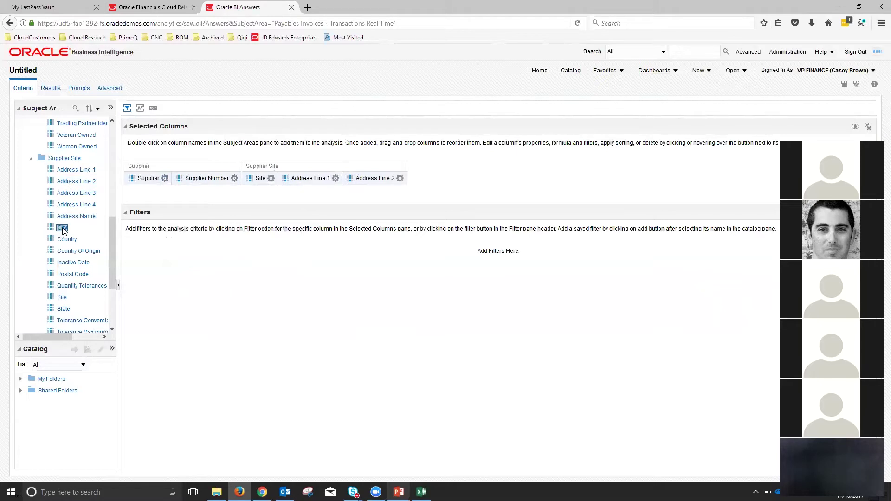
left_click_drag(410, 184, 410, 185)
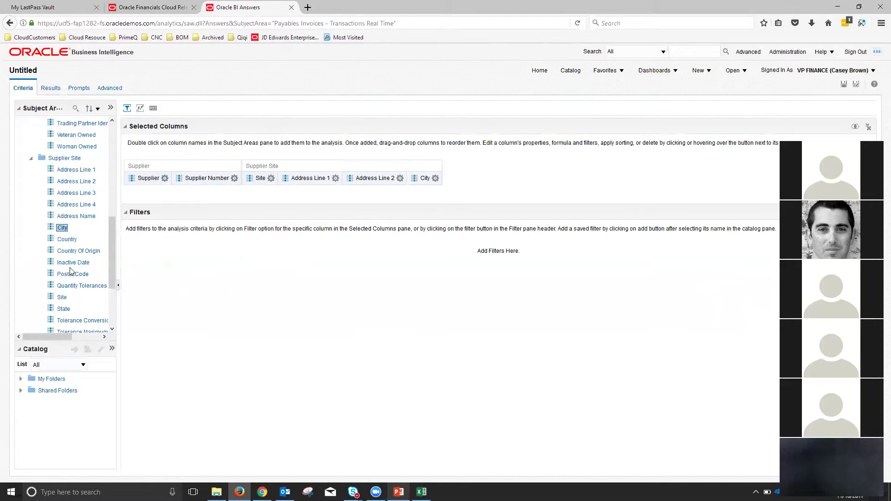
left_click_drag(65, 310, 461, 178)
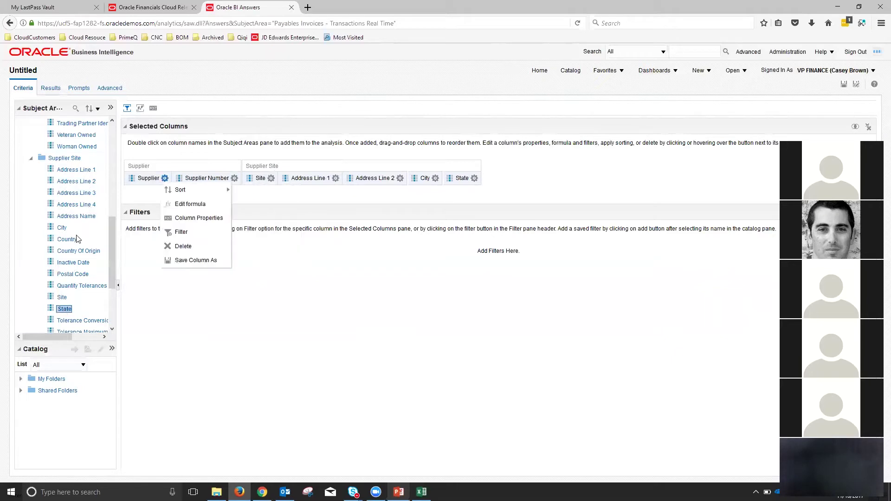
left_click_drag(72, 240, 506, 178)
left_click_drag(72, 275, 551, 180)
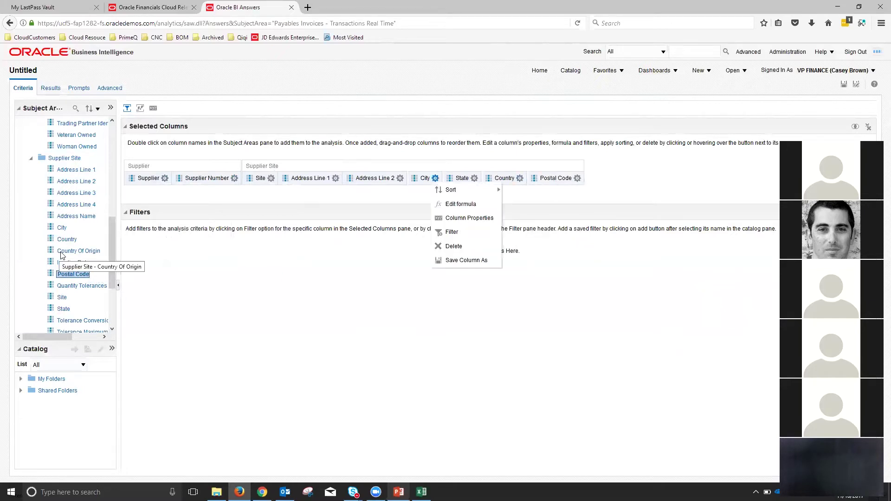
- Collapse the Supplier Site and Supplier folders and view the analysis results
scroll(61, 255, "down", 5)
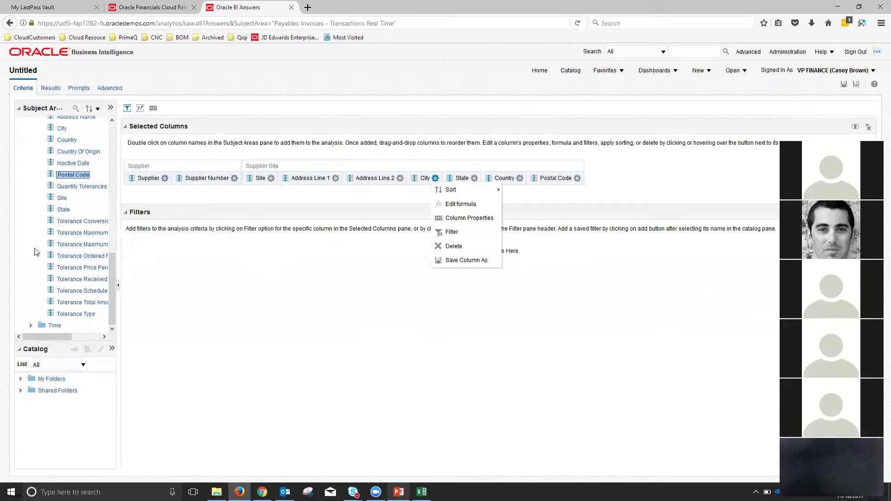
scroll(37, 241, "up", 6)
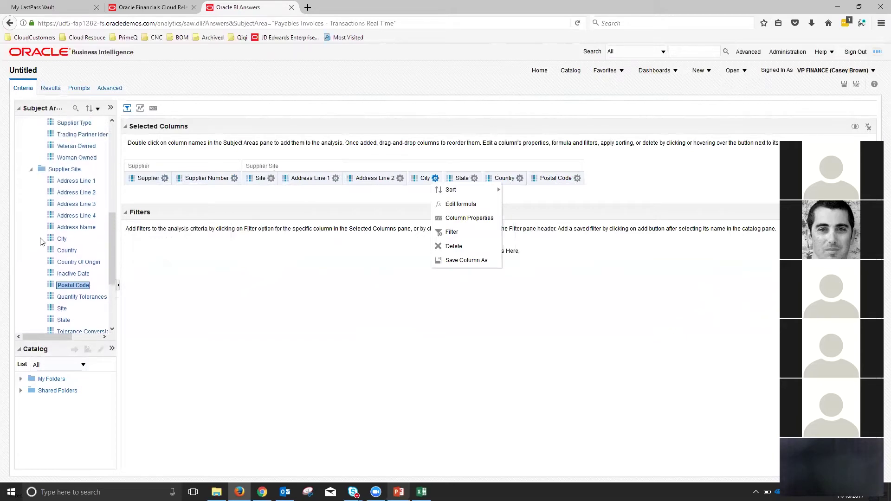
left_click(31, 176)
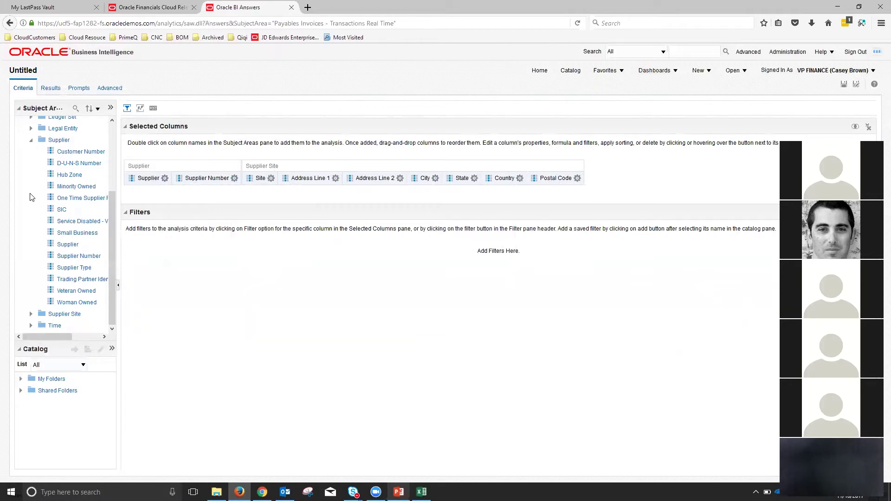
scroll(31, 195, "up", 2)
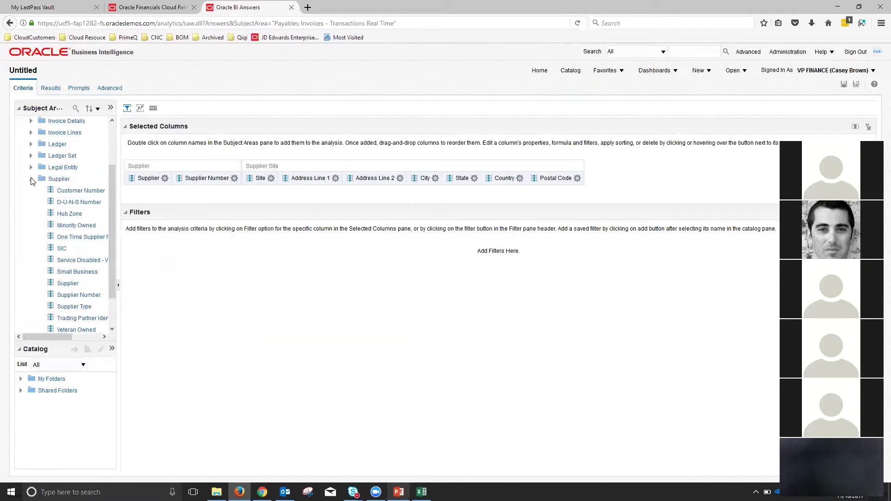
left_click(31, 179)
left_click(51, 88)
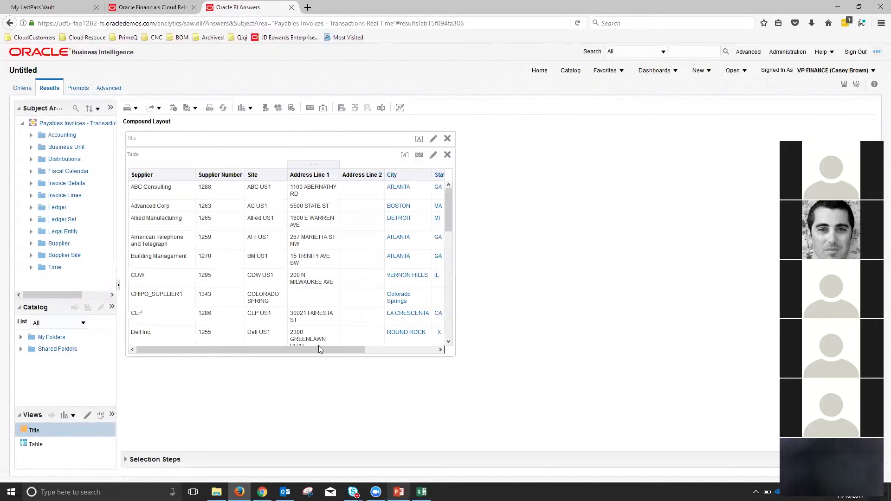
- Scroll the supplier results table to check every column, then bring up Save As
left_click_drag(316, 347, 256, 339)
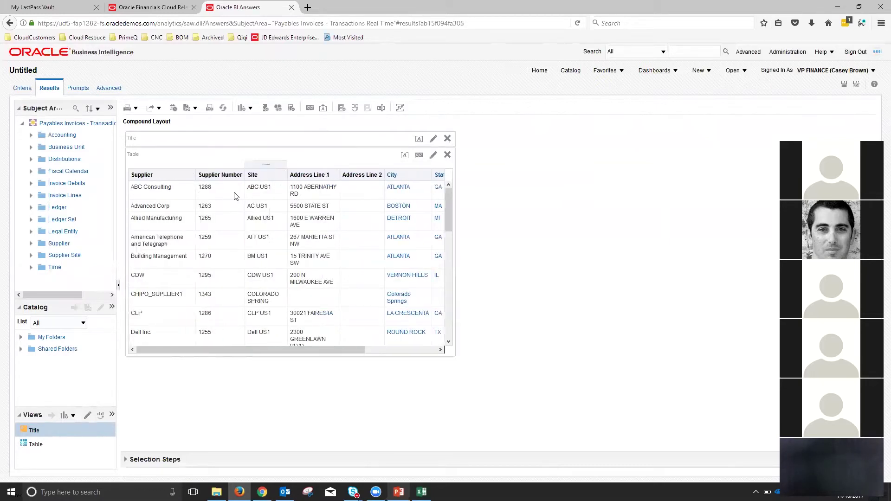
mouse_move(316, 347)
left_mouse_down()
mouse_move(415, 353)
mouse_move(316, 351)
left_mouse_up()
left_click(844, 87)
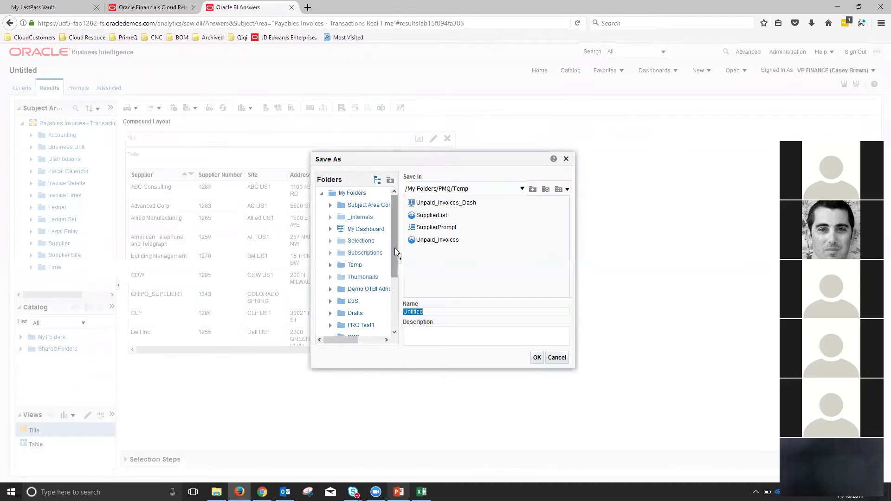
- Save the analysis under /My Folders/PMQ with the name SupplierList
scroll(357, 270, "down", 3)
left_click(353, 259)
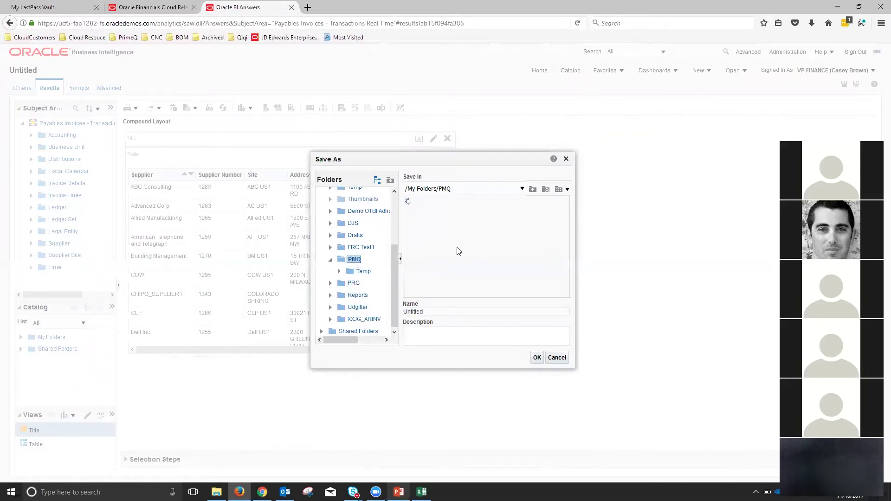
left_click_drag(438, 313, 380, 313)
type("SupplierList")
left_click(537, 358)
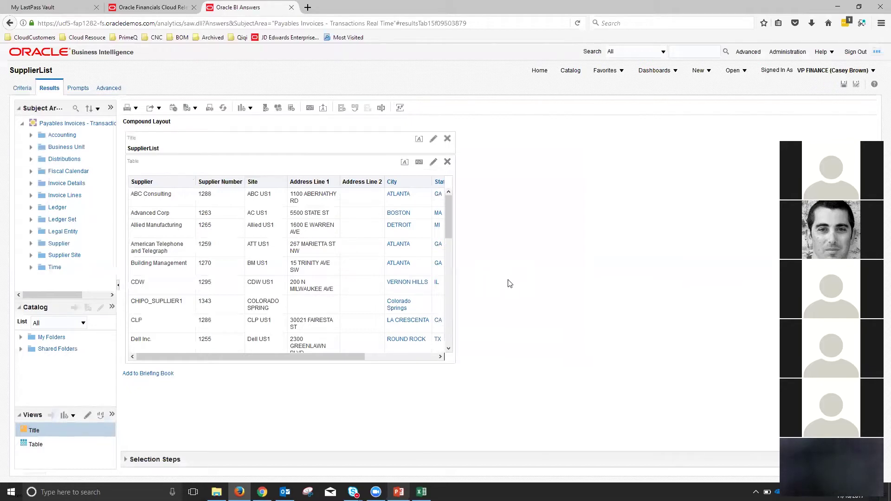
- Export the results as Excel 2007+ and open the downloaded SupplierList.xlsx
left_click(151, 108)
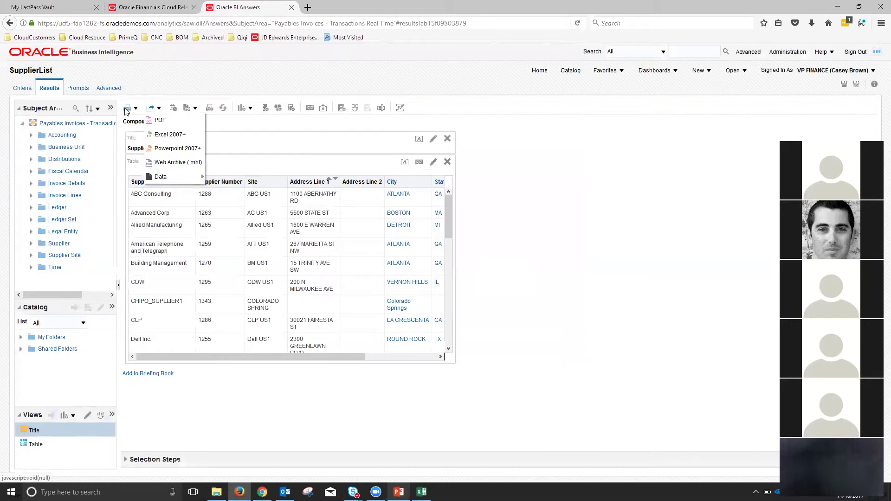
left_click(170, 135)
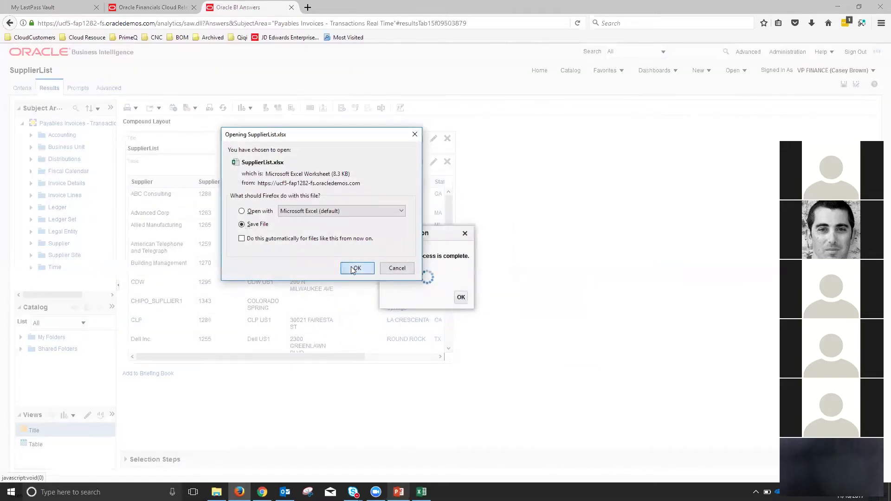
left_click(357, 268)
left_click(811, 24)
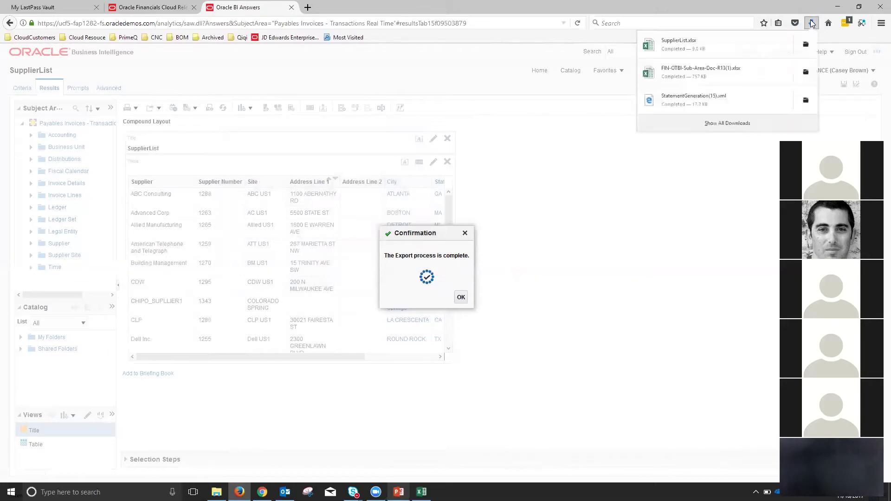
left_click(673, 43)
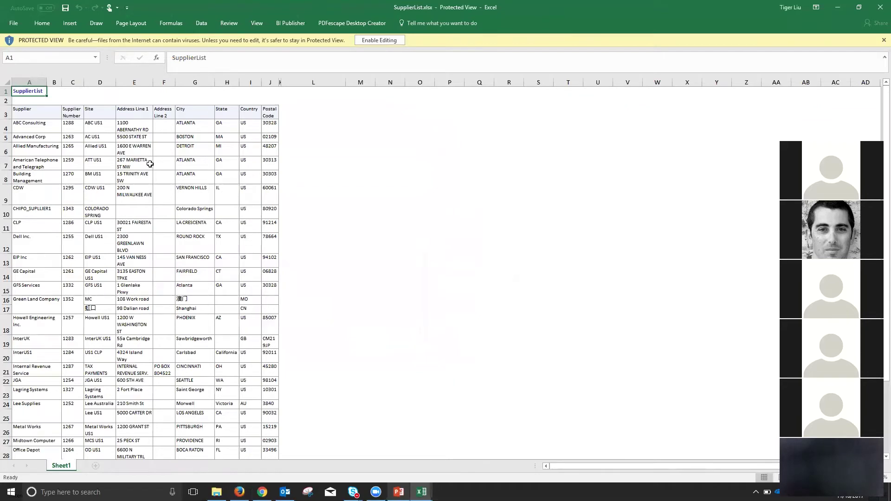
- Scroll through the SupplierList addresses in Excel, then return to the PowerPoint deck
scroll(138, 160, "down", 10)
scroll(138, 159, "up", 6)
scroll(137, 160, "up", 4)
scroll(62, 193, "down", 3)
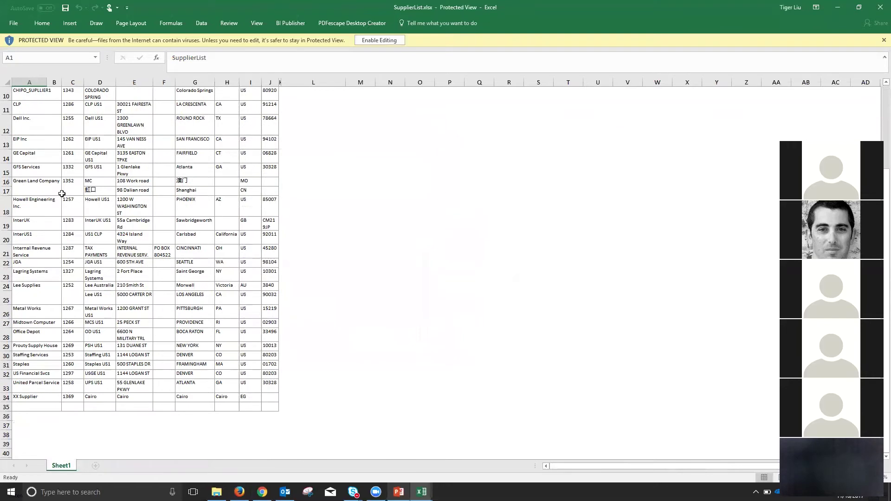
scroll(62, 192, "up", 3)
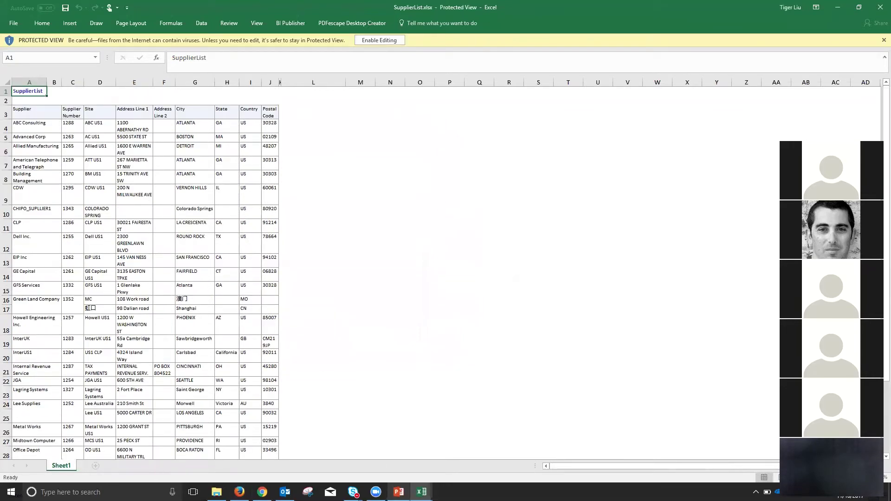
left_click(399, 491)
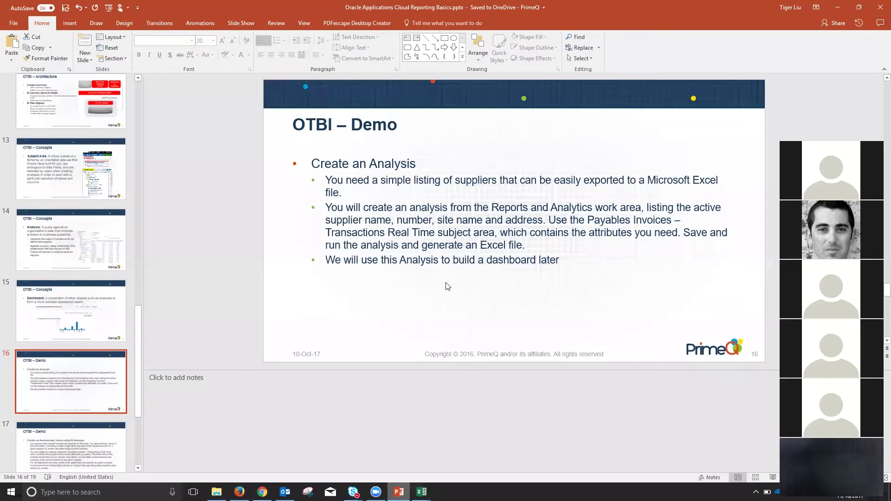
- Advance PowerPoint to slide 17, OTBI – Demo, then return to the browser
key("Page_Down")
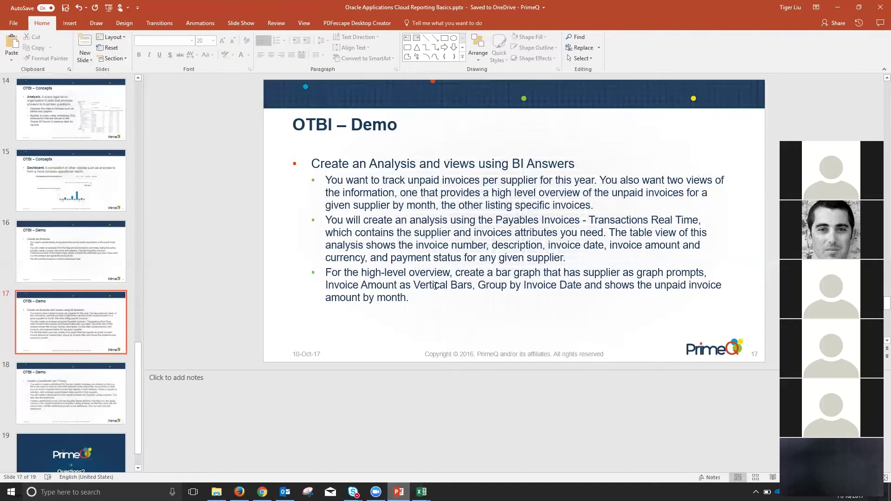
left_click(240, 492)
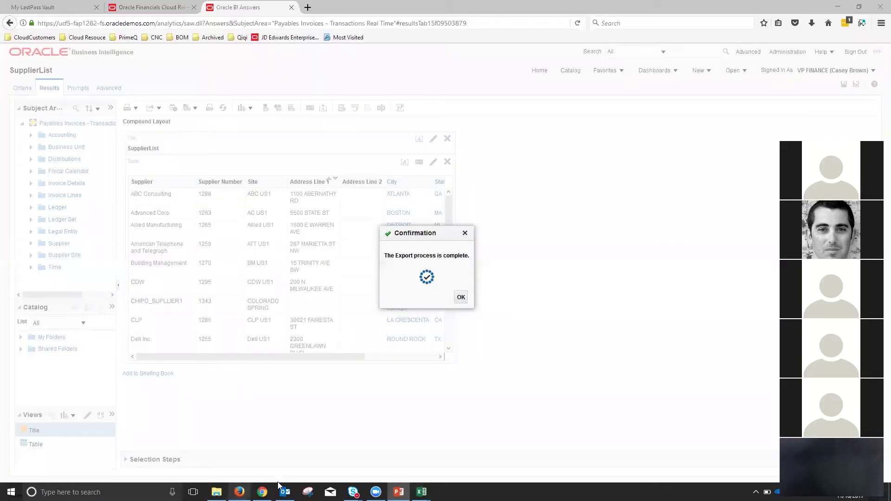
- Create a new analysis on the Payables Invoices - Transactions Real Time subject area, then bring up slide 17
left_click(461, 297)
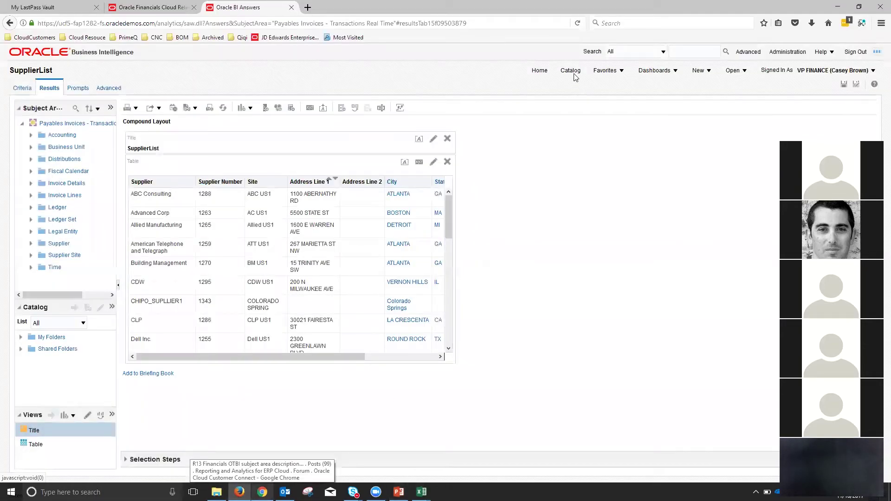
left_click(701, 76)
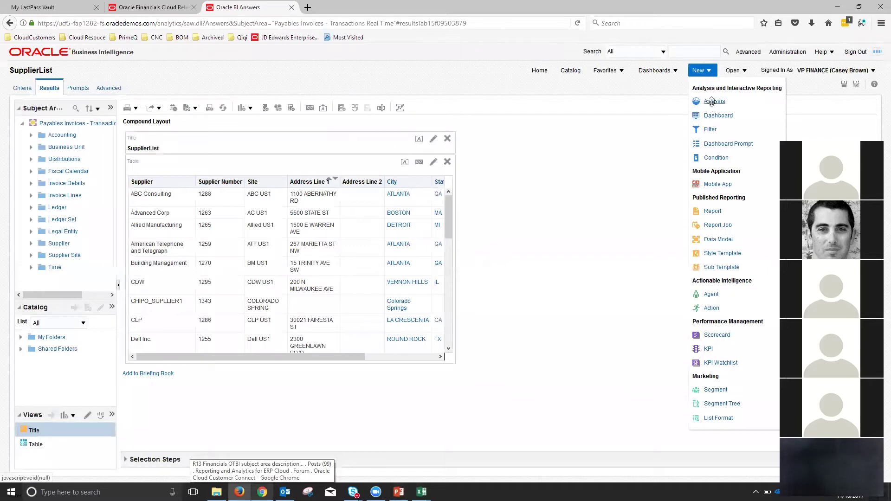
left_click(712, 101)
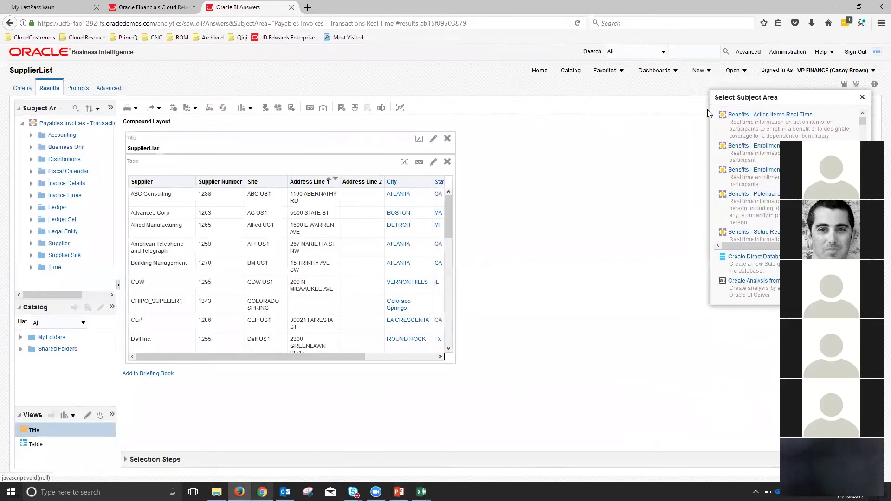
left_click_drag(863, 122, 863, 278)
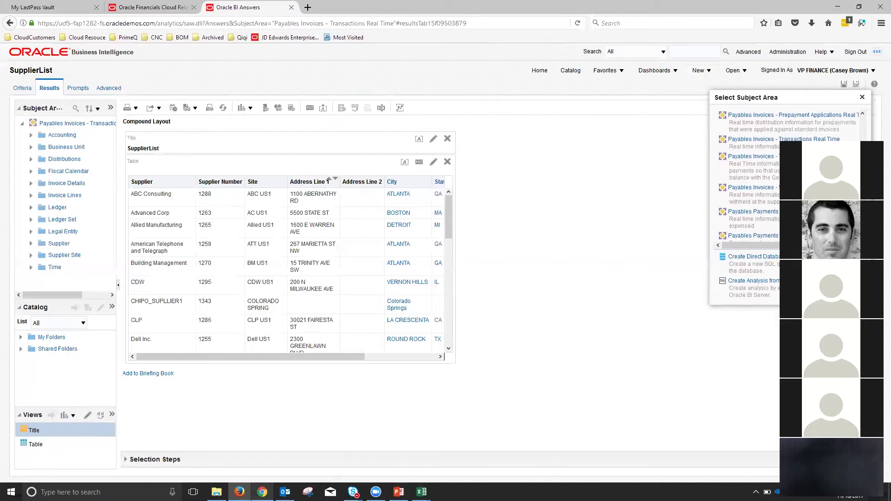
left_click(762, 140)
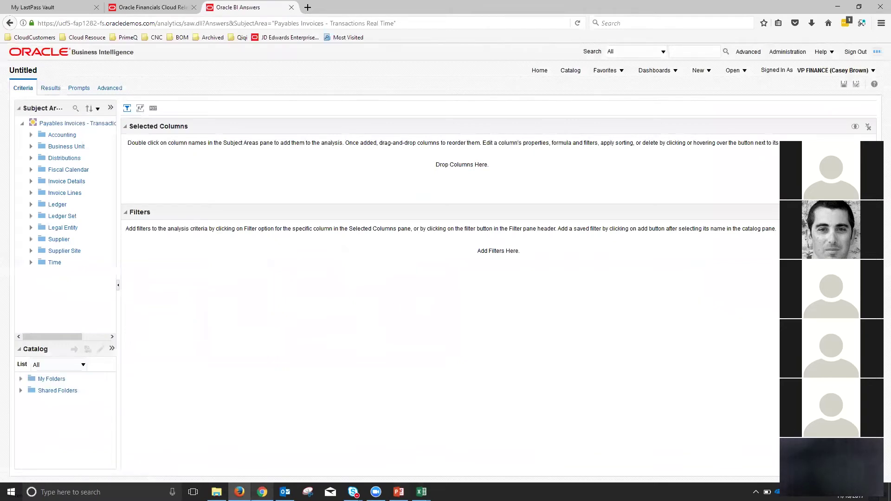
left_click(398, 492)
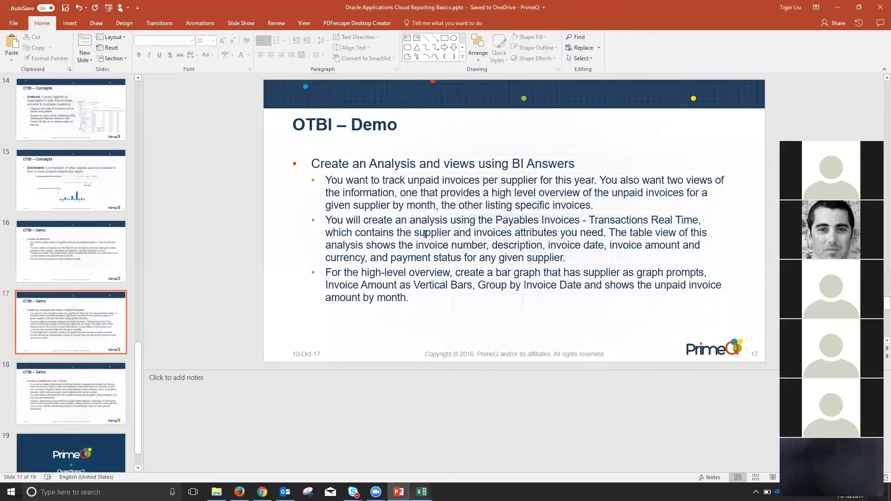
- Highlight 'supplier and' on slide 17, then go back to the untitled analysis
left_click_drag(415, 232, 472, 233)
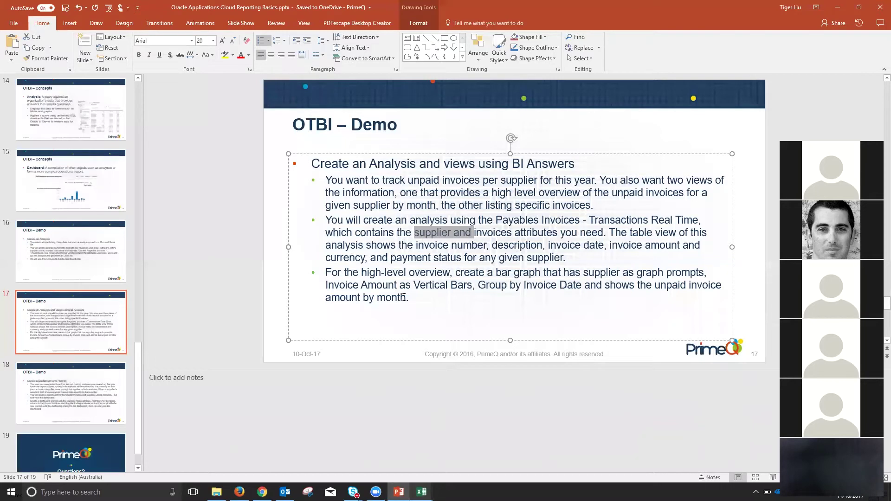
left_click(239, 492)
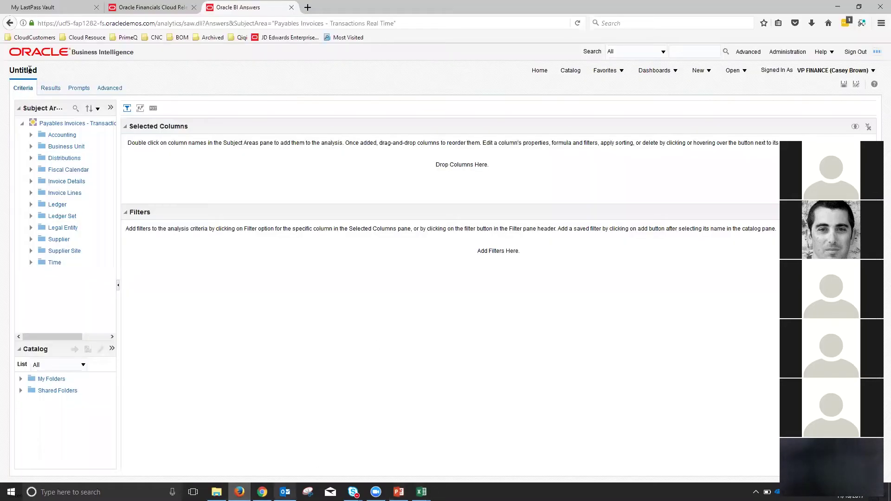
- Add the Supplier column from the Supplier folder to the selected columns
left_click(31, 239)
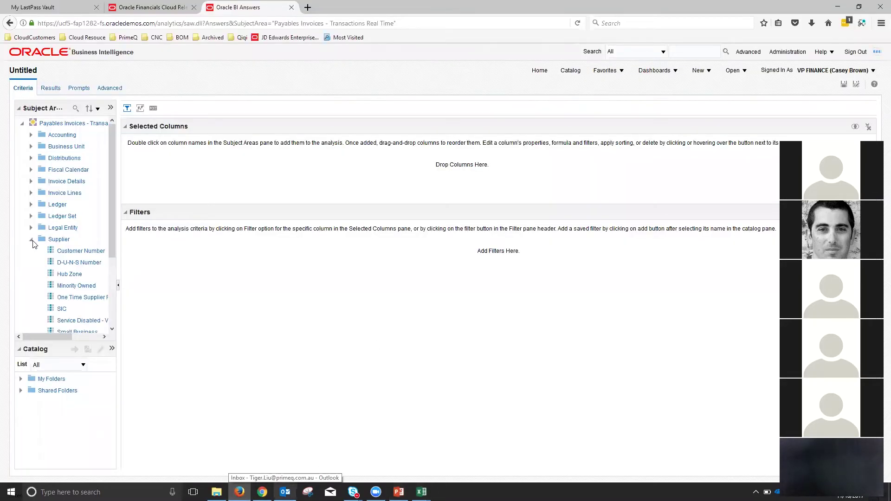
scroll(74, 274, "down", 3)
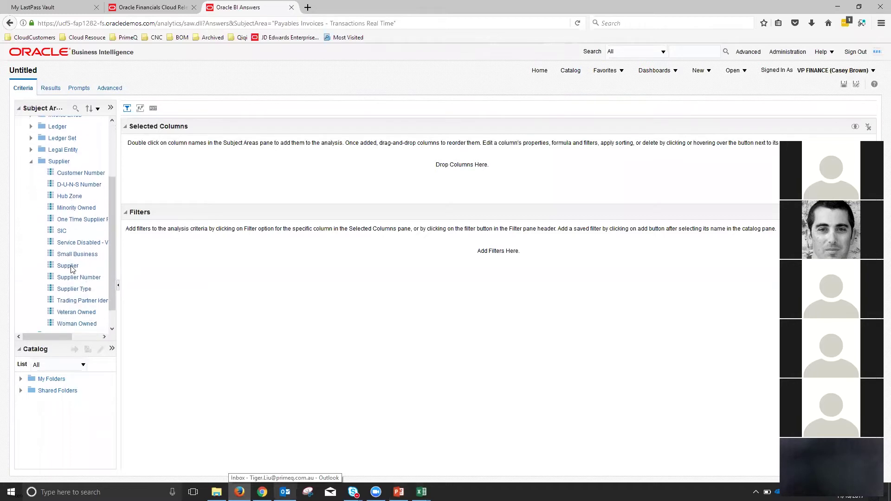
mouse_move(72, 269)
left_click_drag(69, 267, 152, 167)
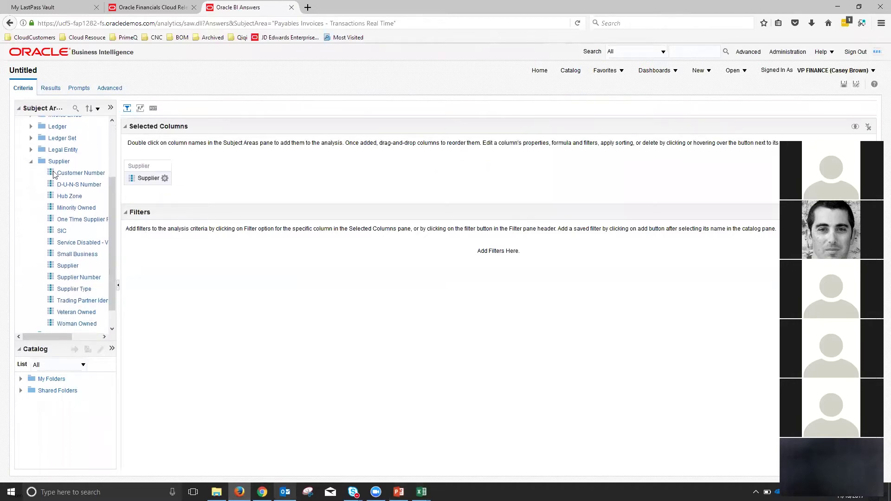
left_click(31, 162)
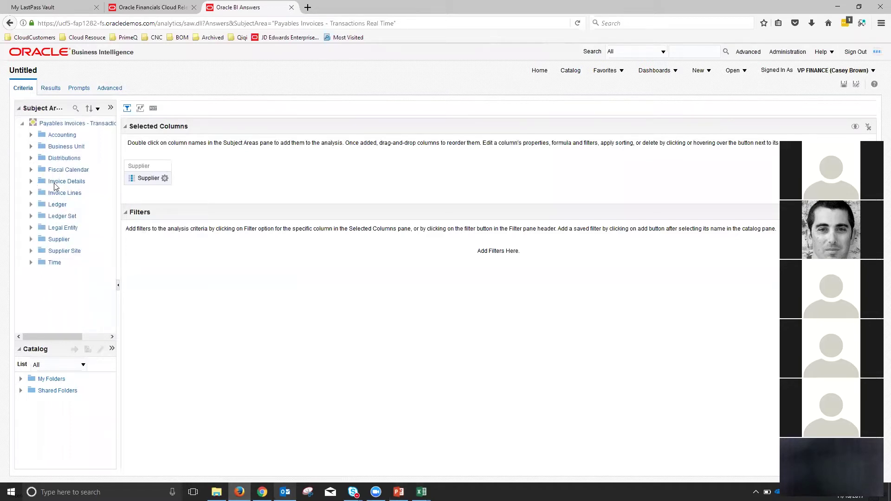
- Add Invoice Number from Invoice Details > General Information after Supplier
left_click(55, 182)
left_click(30, 181)
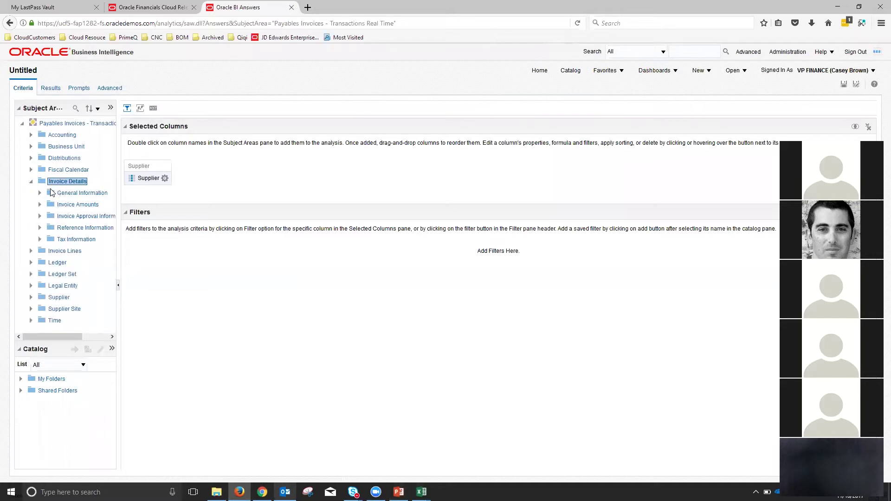
left_click(40, 193)
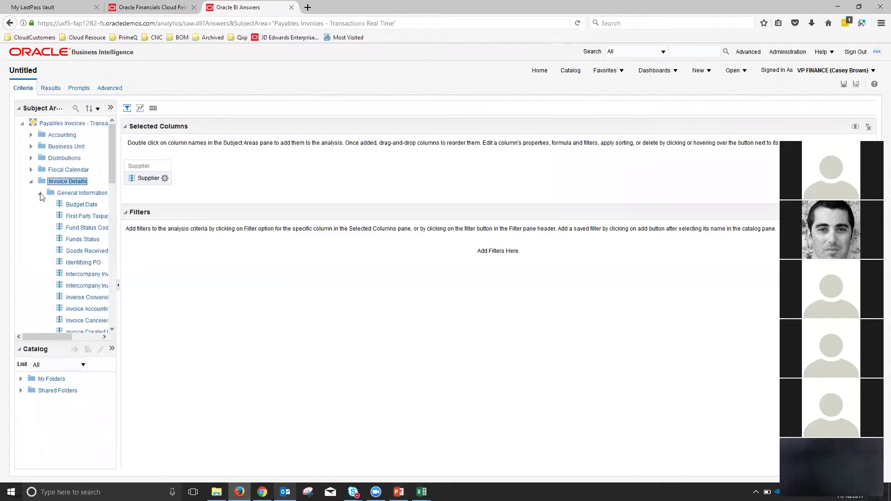
scroll(40, 197, "down", 2)
scroll(72, 201, "down", 2)
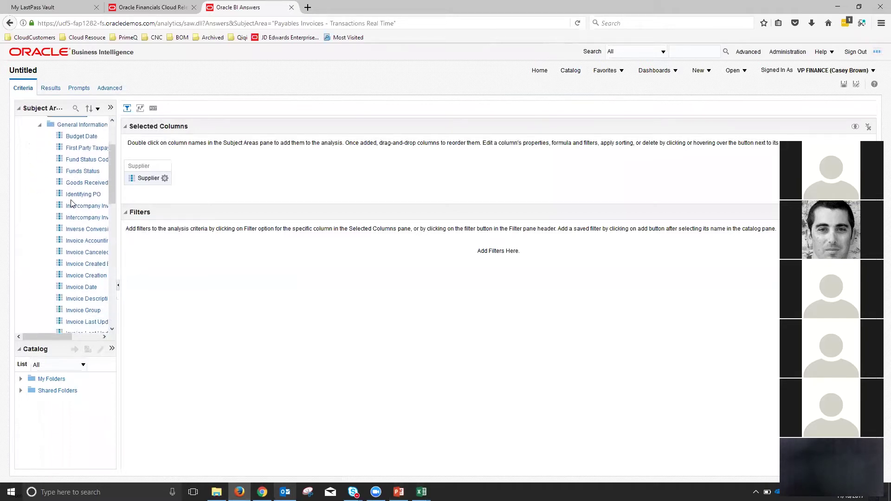
scroll(72, 202, "down", 2)
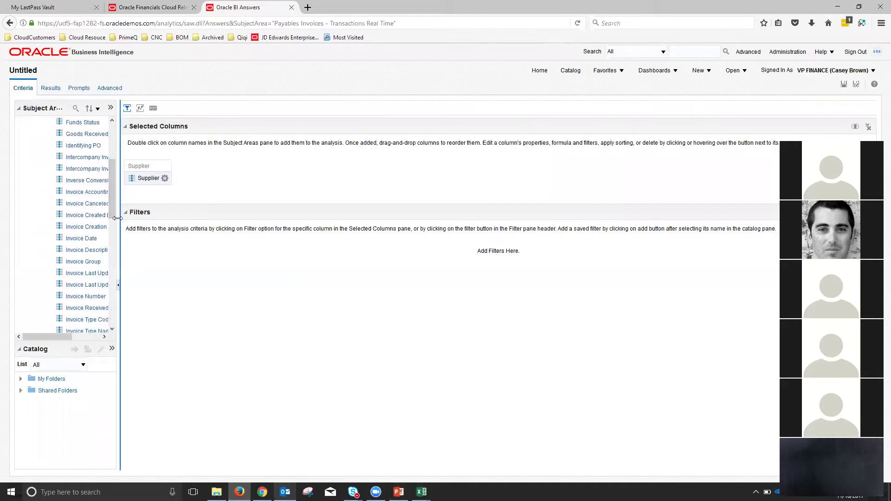
left_click_drag(133, 219, 149, 219)
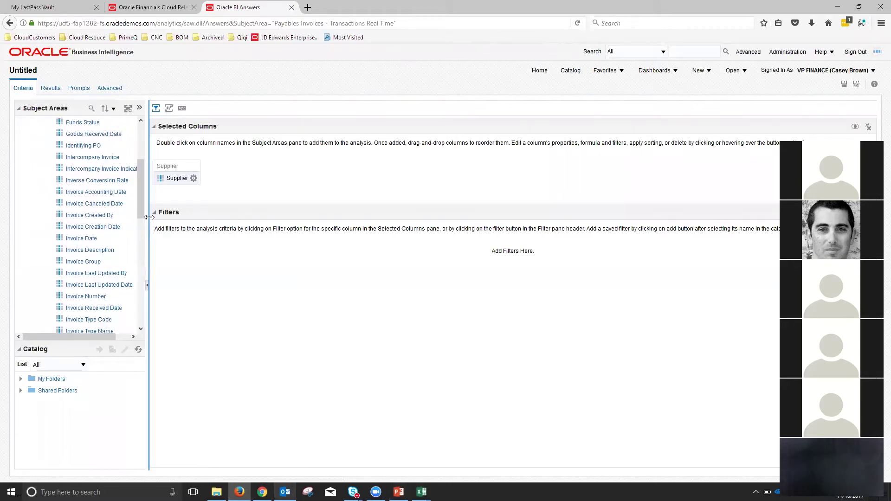
left_click(95, 298)
left_click_drag(92, 300, 208, 168)
- Add Invoice Description and Invoice Date, then recheck the slide's requirements
scroll(95, 229, "down", 2)
left_click(87, 212)
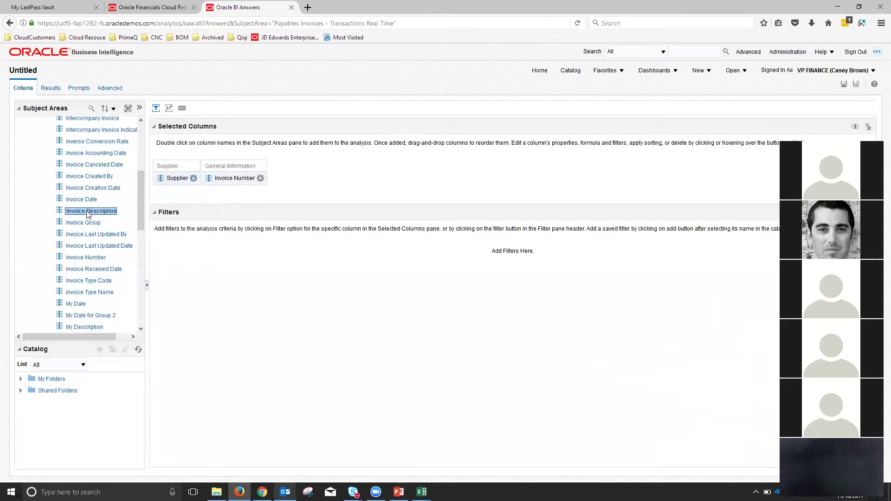
left_click_drag(84, 212, 271, 180)
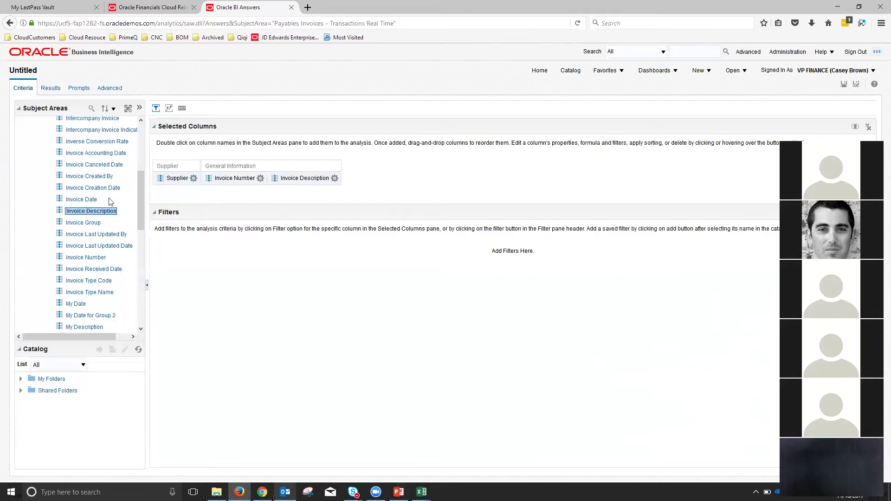
left_click(81, 201)
left_click_drag(81, 203, 362, 176)
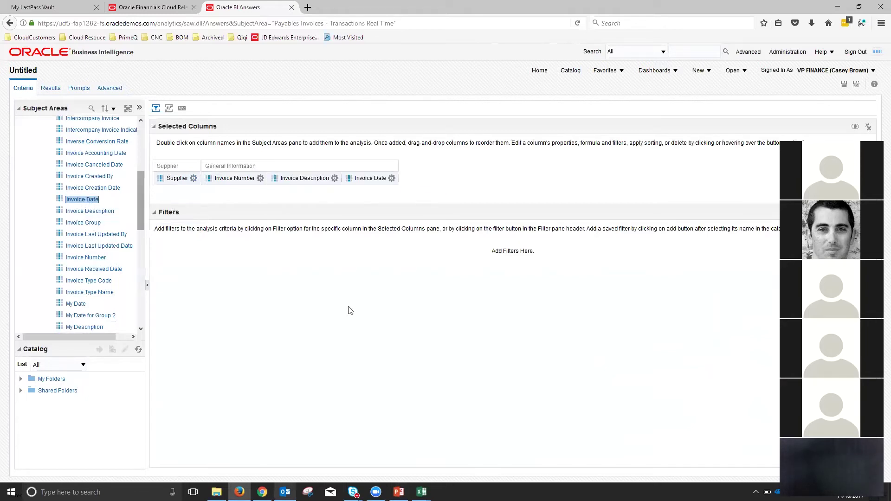
left_click(399, 491)
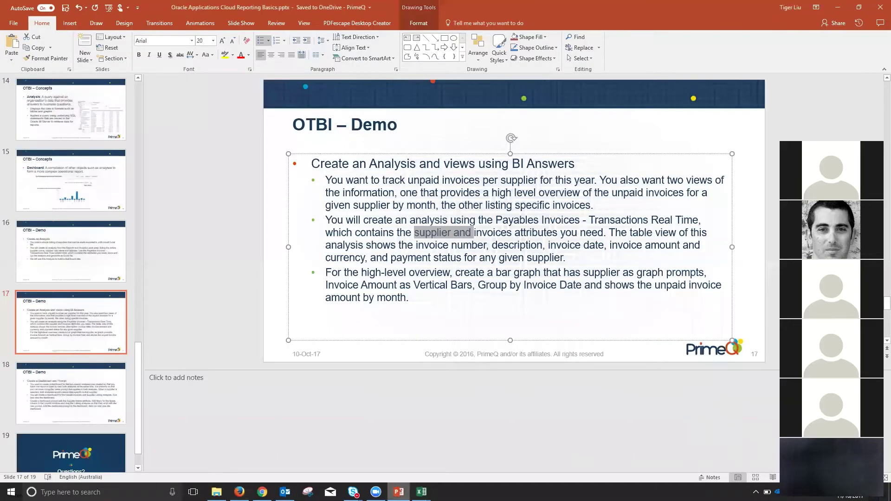
left_click(398, 492)
scroll(35, 184, "up", 3)
scroll(35, 184, "up", 2)
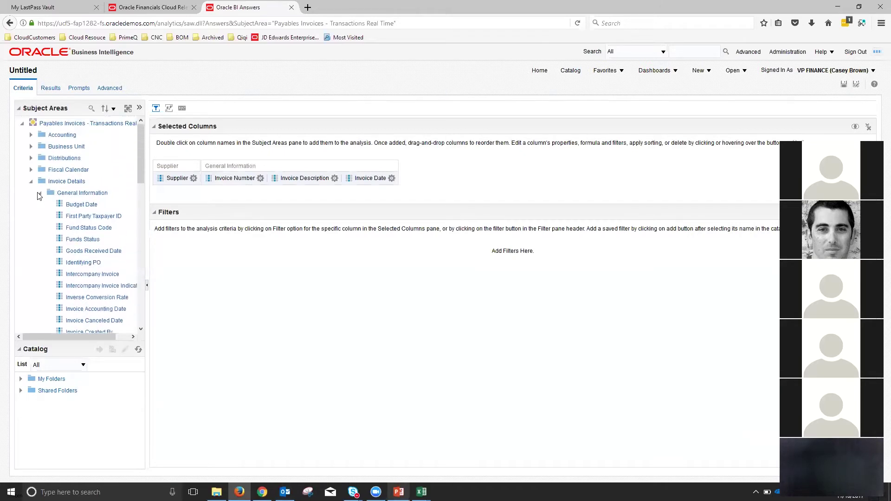
- Add Invoice Amount and Invoice Currency from the Invoice Amounts folder
left_click(40, 193)
left_click(75, 205)
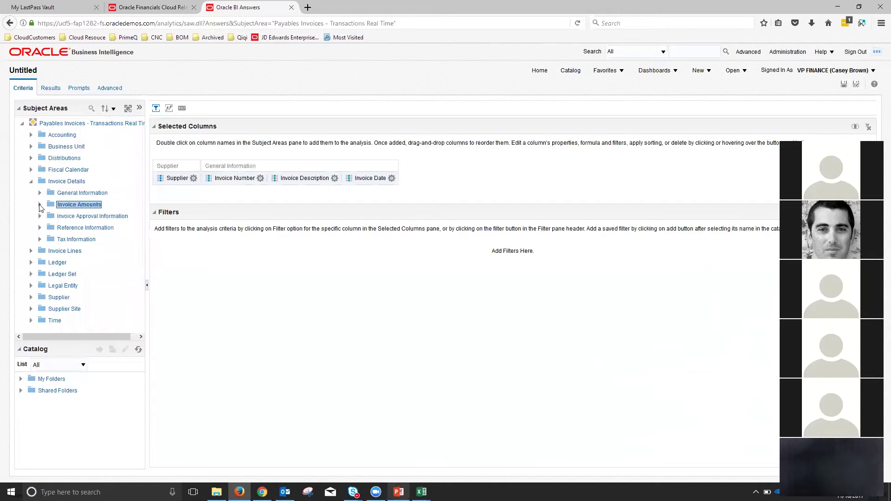
left_click(40, 204)
scroll(94, 226, "down", 2)
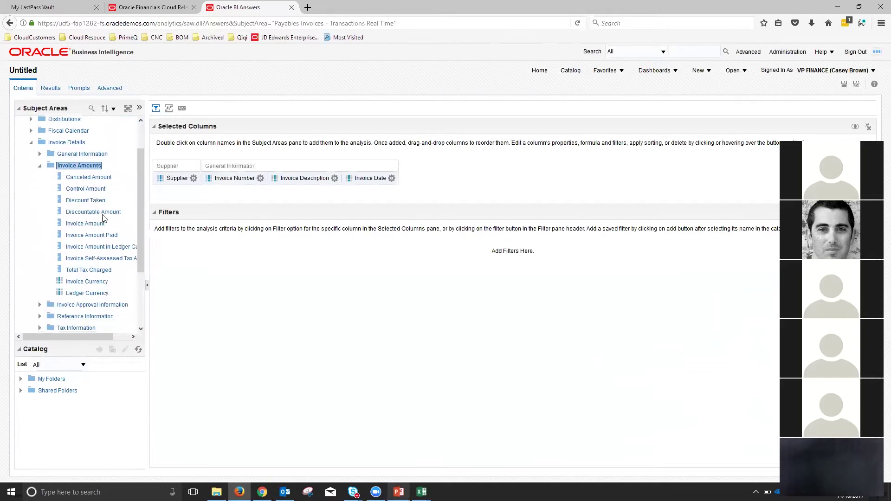
left_click_drag(91, 227, 374, 188)
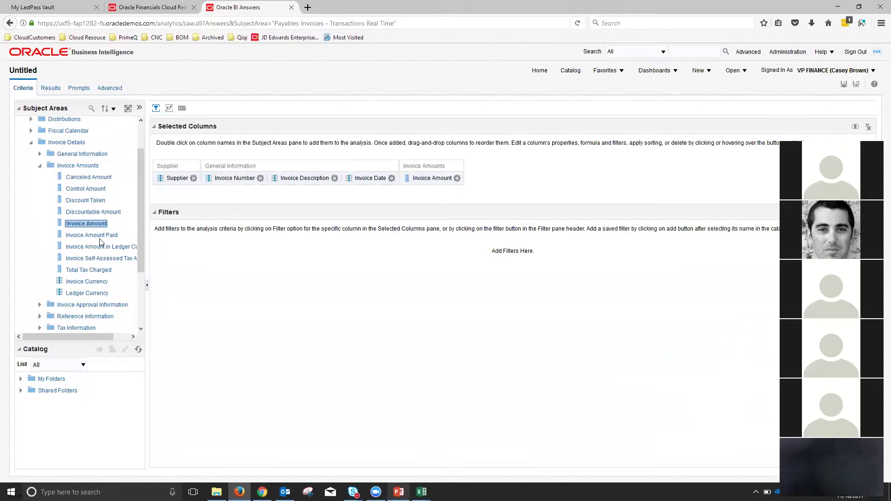
left_click_drag(93, 283, 471, 181)
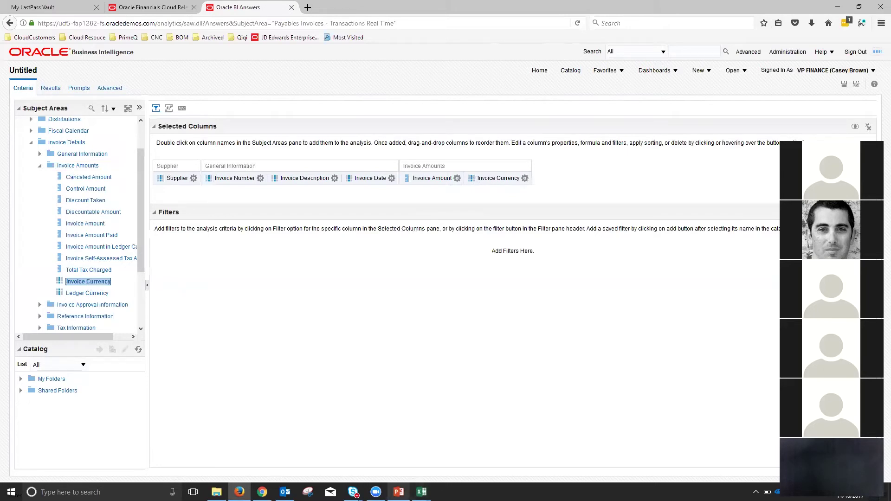
- After checking the slide, add Payment Status Name from Reference Information
left_click(398, 491)
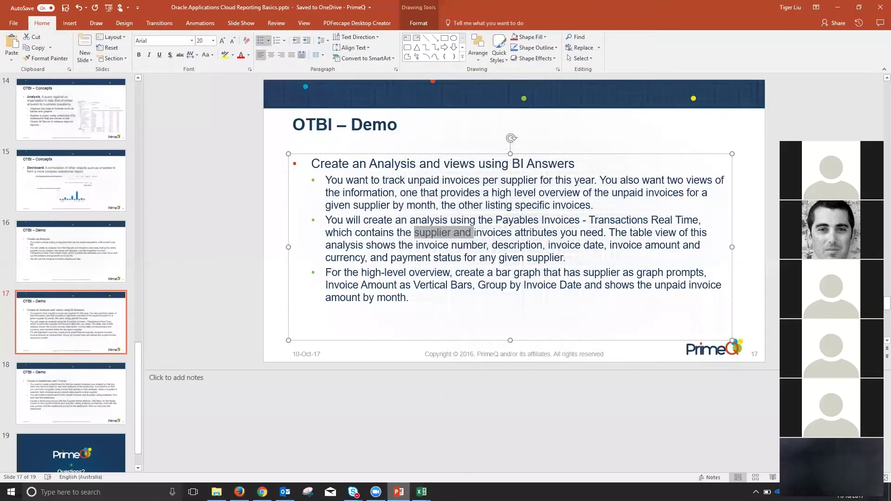
left_click(400, 490)
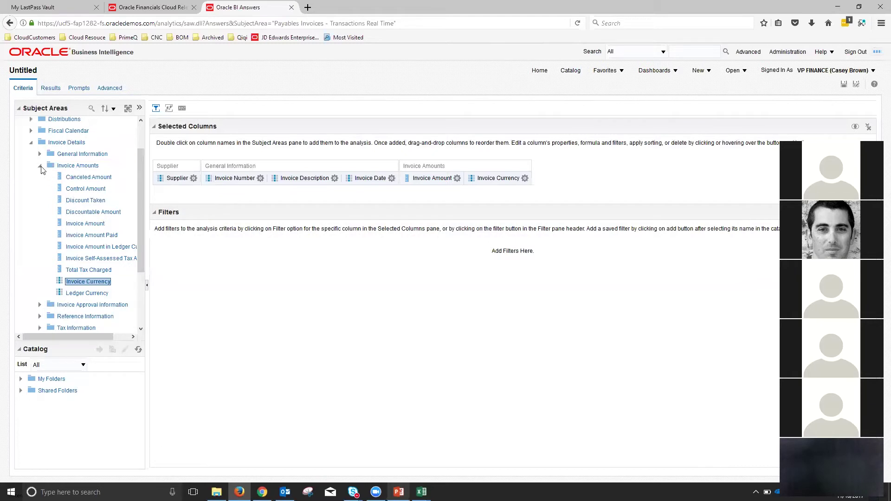
left_click(40, 166)
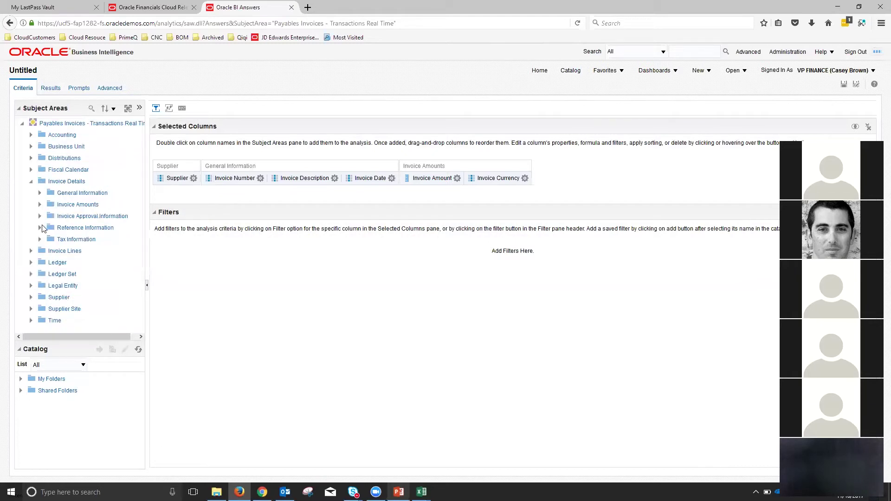
left_click(40, 227)
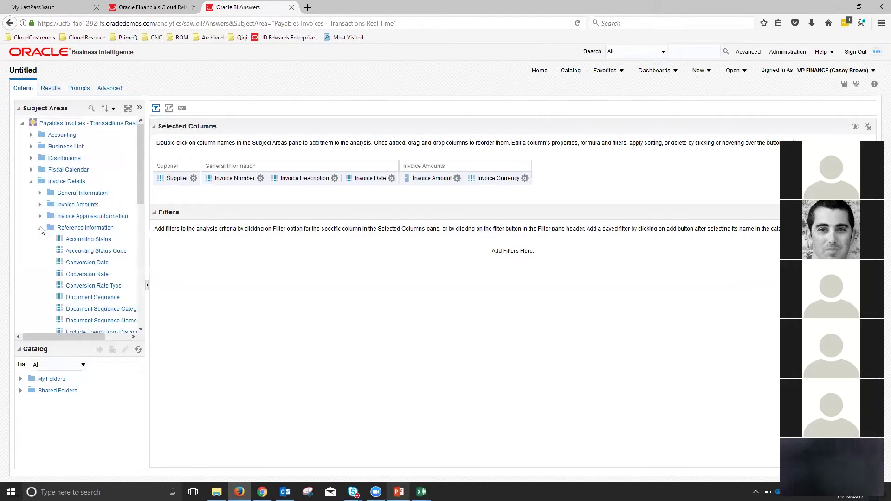
scroll(73, 238, "down", 3)
scroll(73, 238, "down", 3)
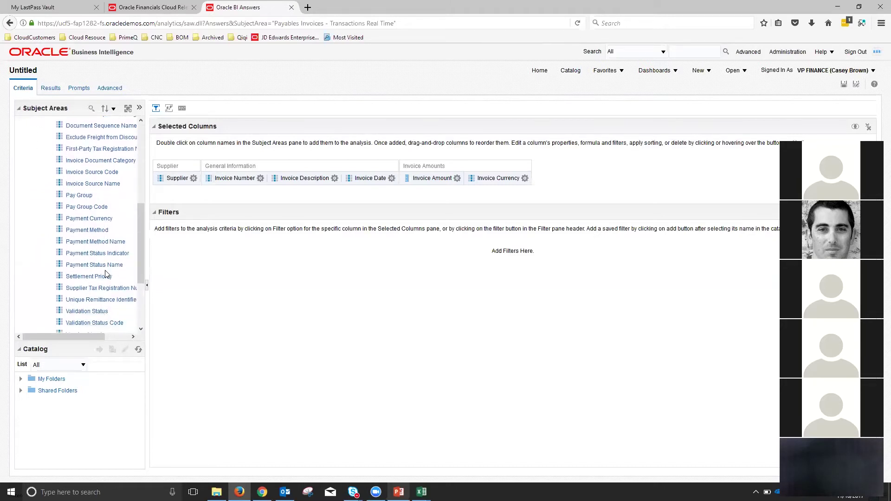
left_click(97, 266)
left_click_drag(96, 268, 575, 176)
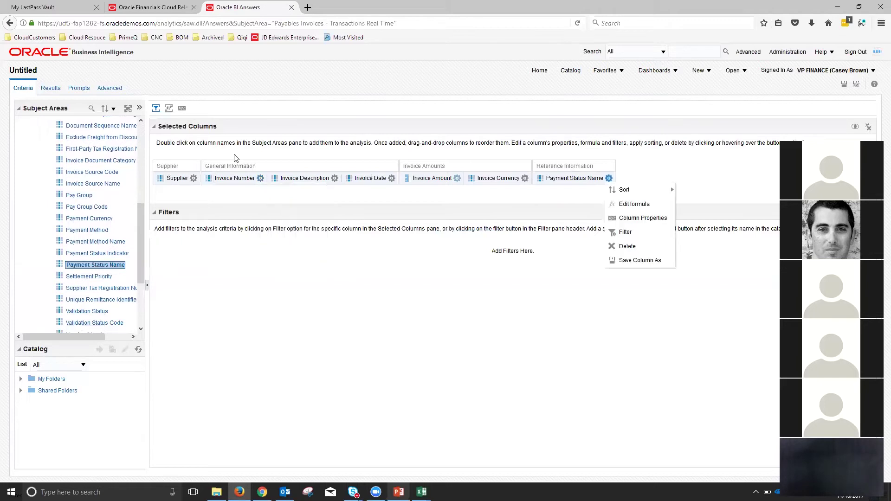
left_click(51, 89)
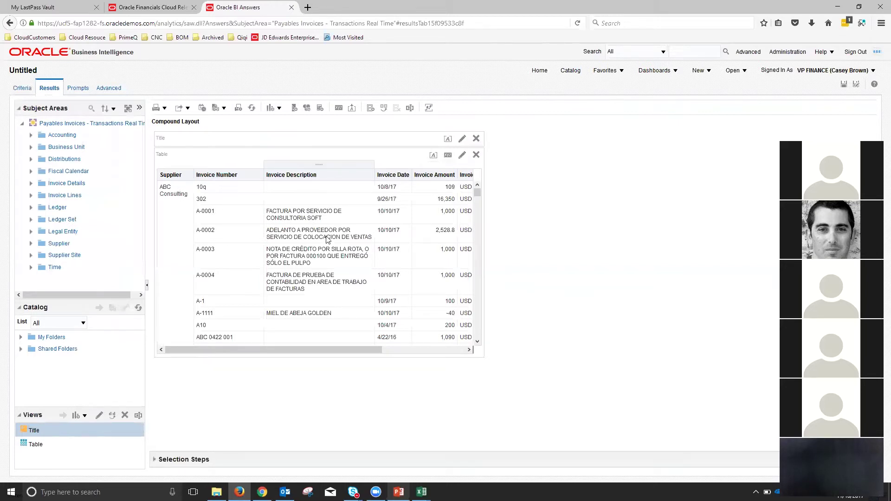
left_click_drag(361, 349, 460, 350)
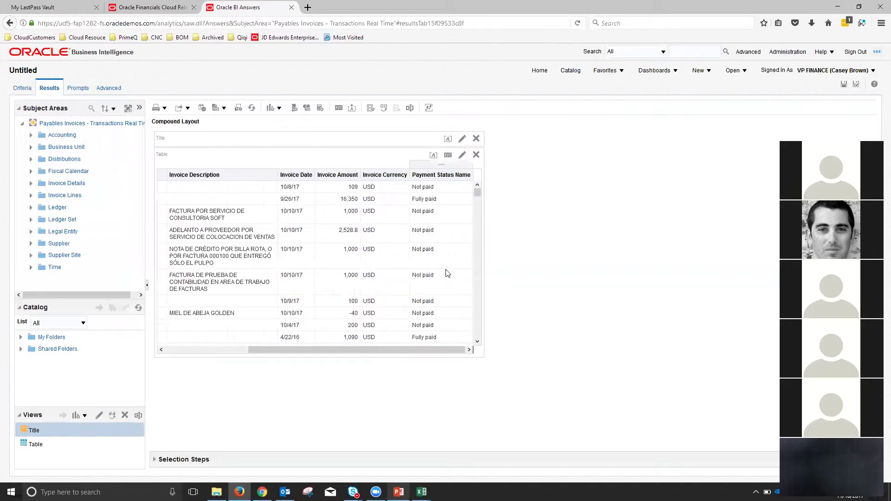
left_click_drag(432, 349, 311, 350)
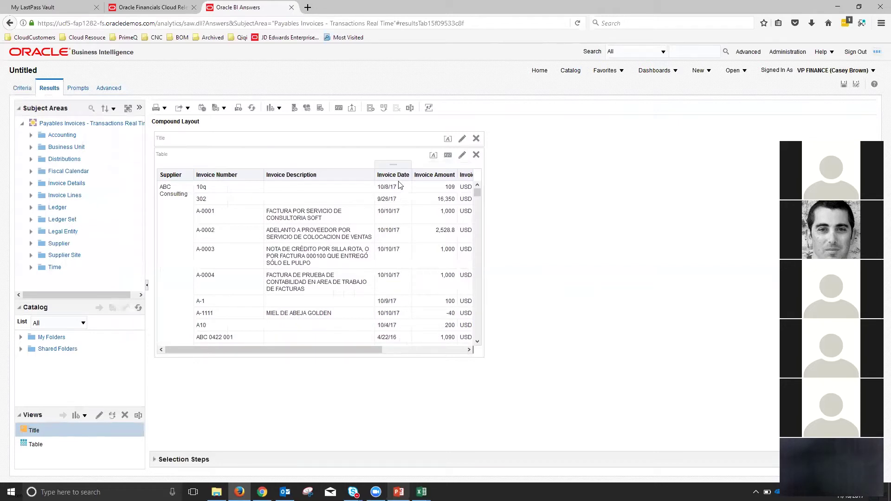
left_click_drag(370, 352, 456, 350)
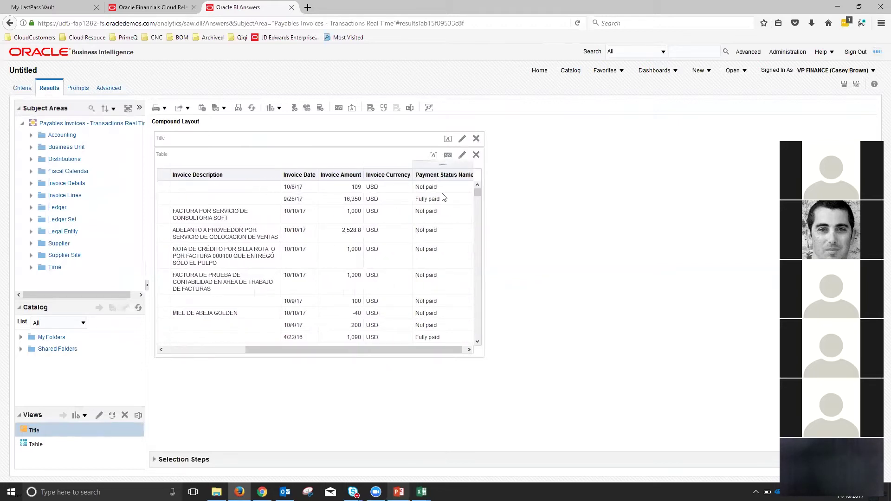
left_click_drag(415, 350, 335, 349)
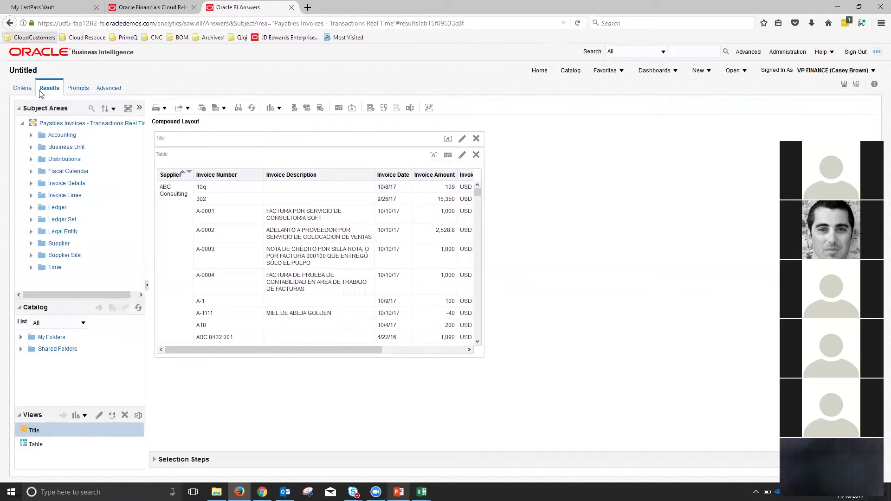
left_click(23, 89)
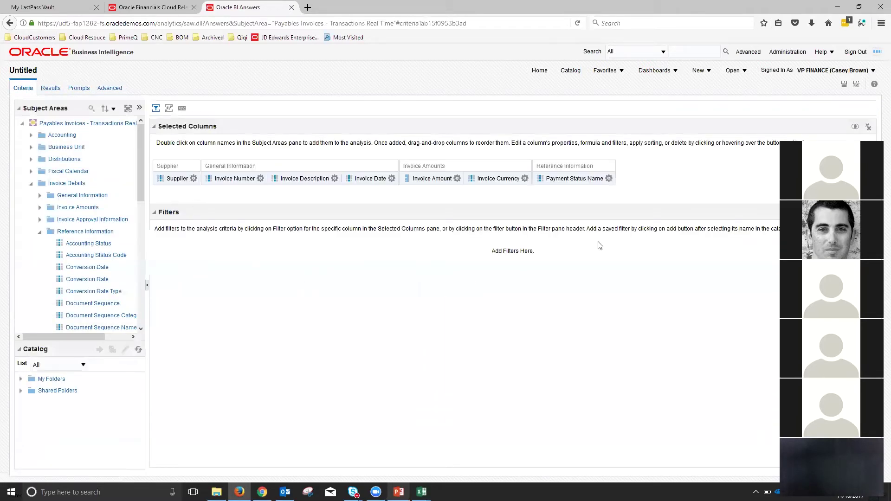
- Add a filter: Payment Status Name equals Not paid
left_click(842, 212)
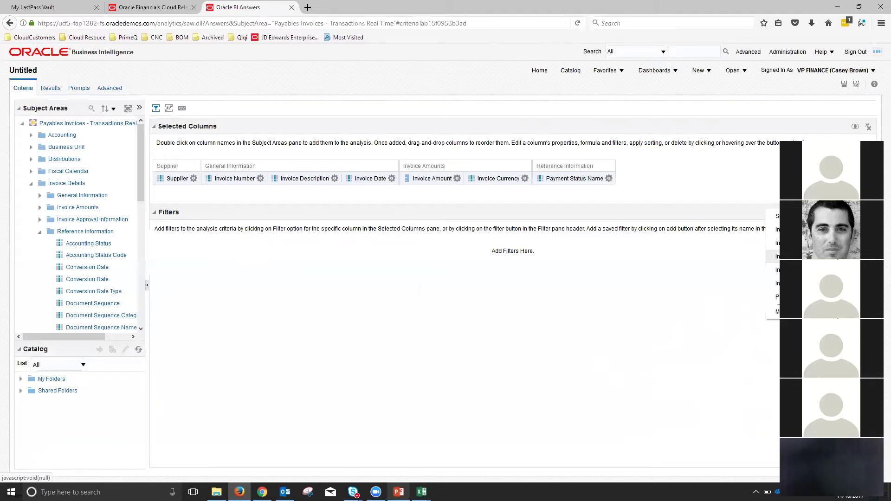
left_click(773, 297)
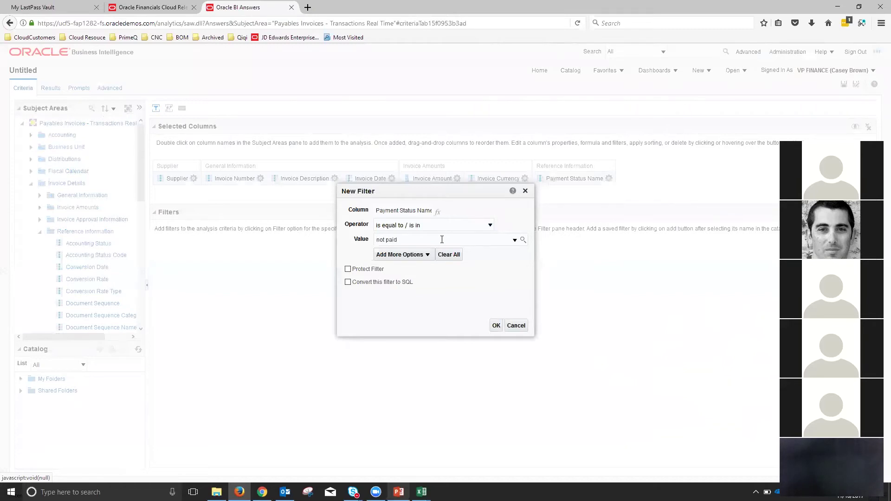
left_click(515, 239)
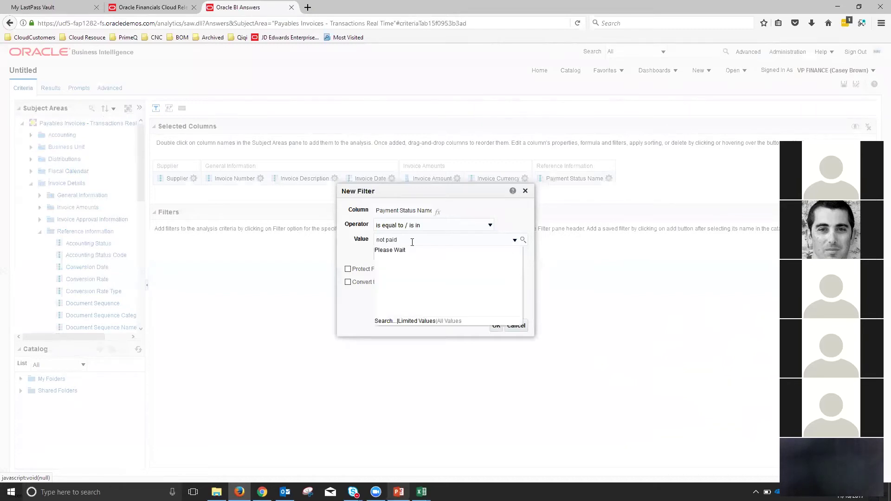
left_click(383, 254)
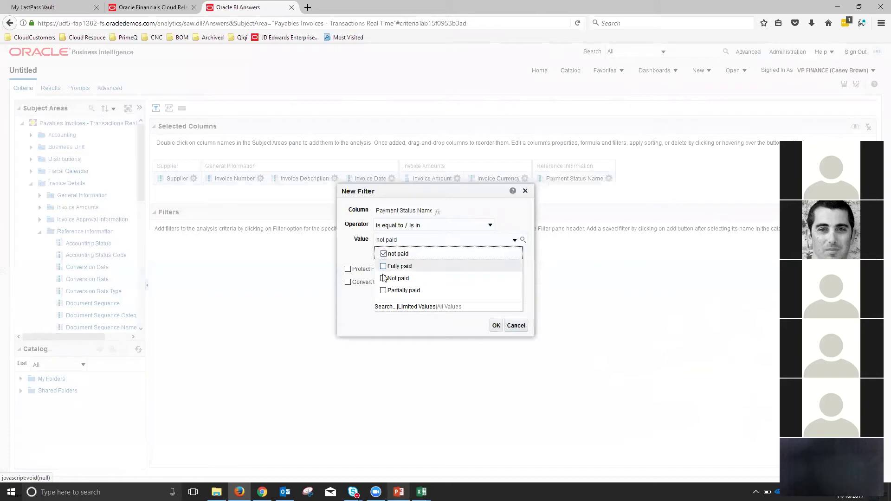
left_click(383, 278)
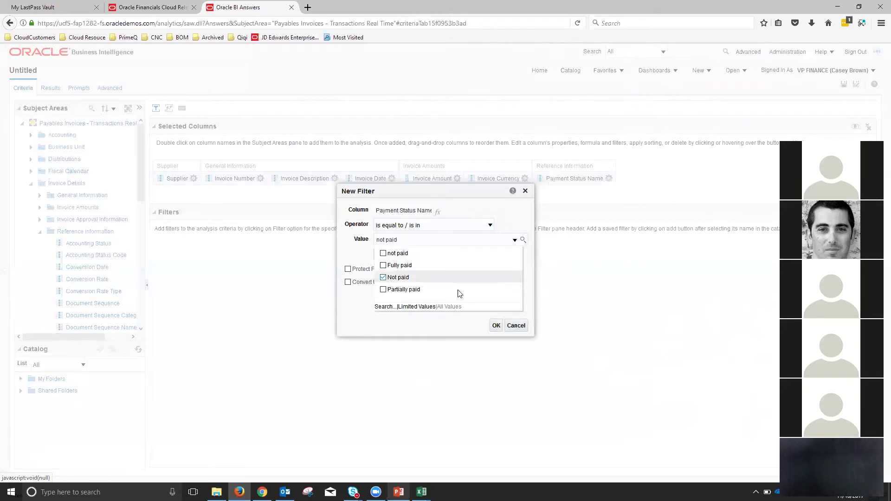
left_click(496, 326)
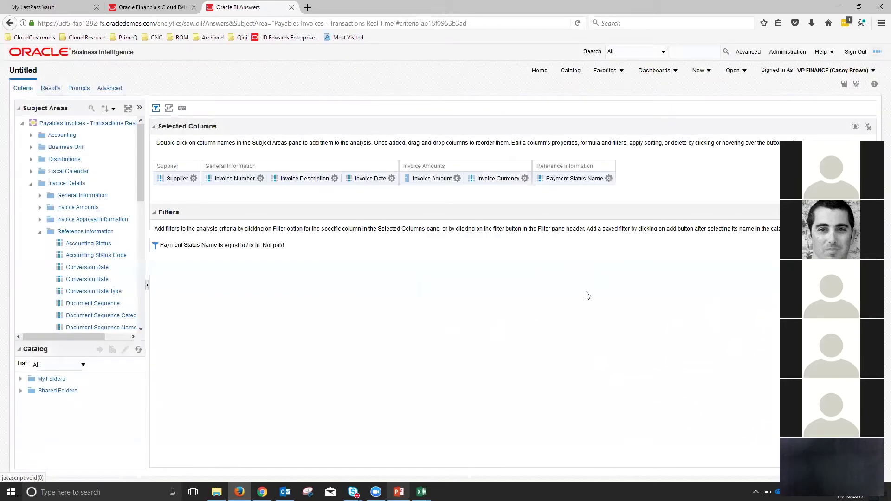
- Add a filter: Invoice Date greater than or equal to 01/01/2017
left_click(843, 212)
left_click(788, 256)
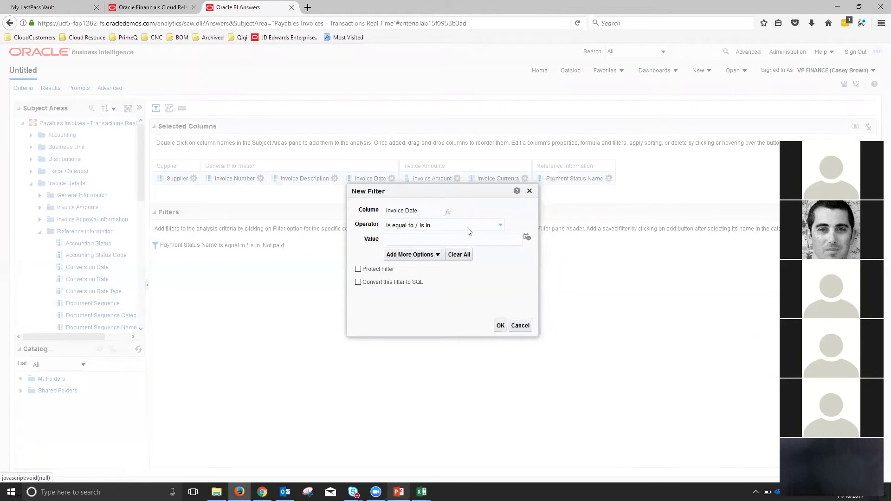
left_click(500, 225)
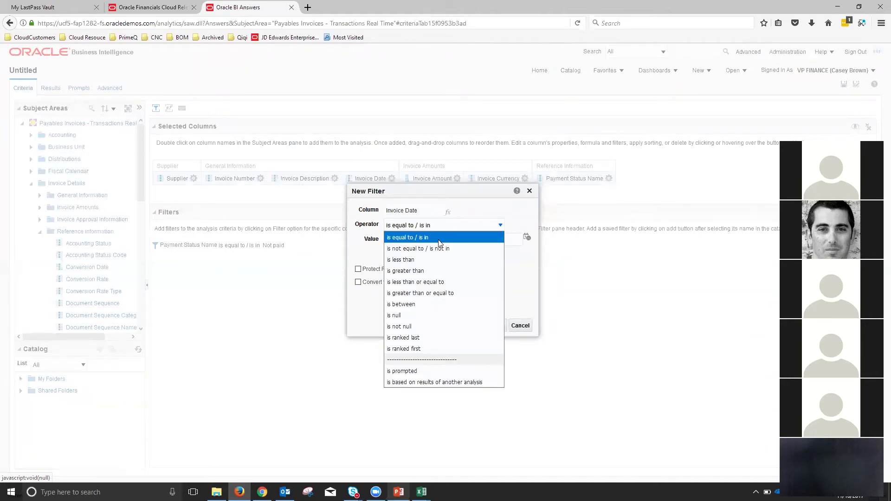
left_click(446, 292)
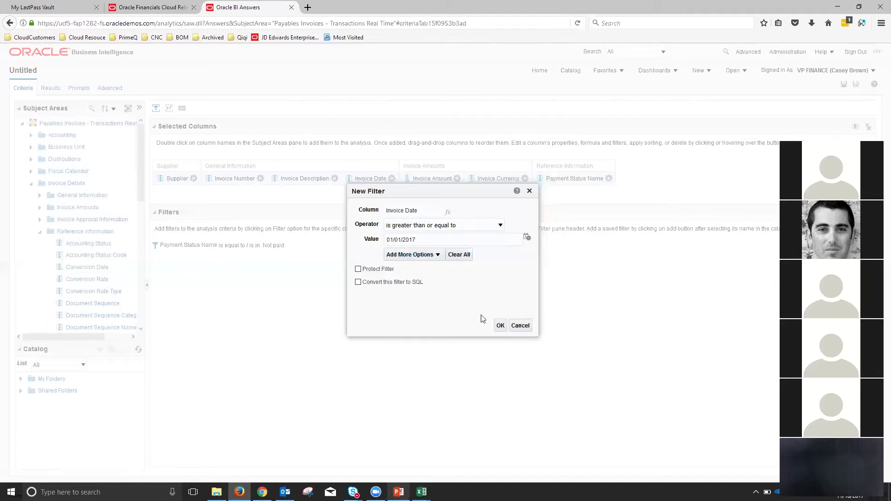
left_click(500, 325)
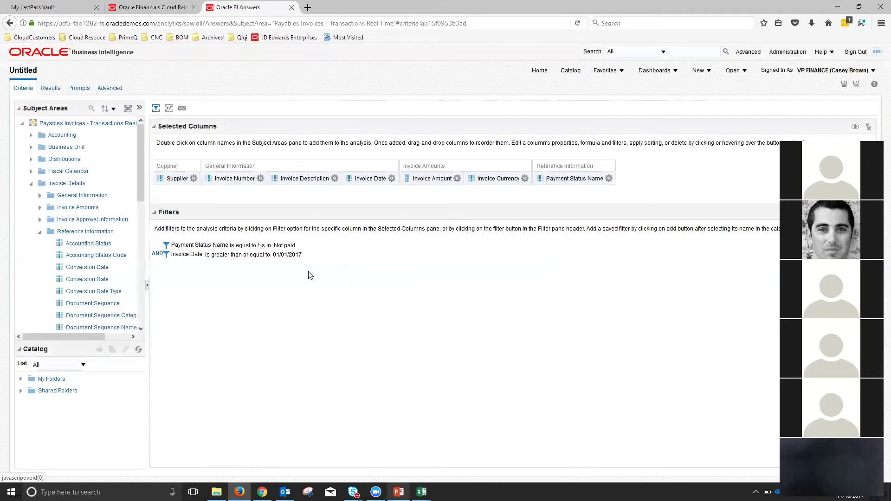
- View the Results tab and scroll through the Not paid invoices dated 2017 onward
left_click(50, 88)
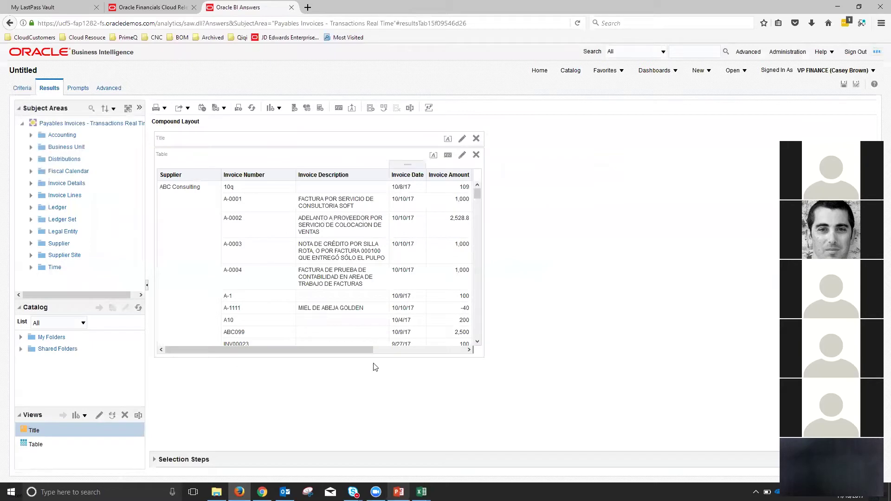
left_click_drag(337, 350, 429, 350)
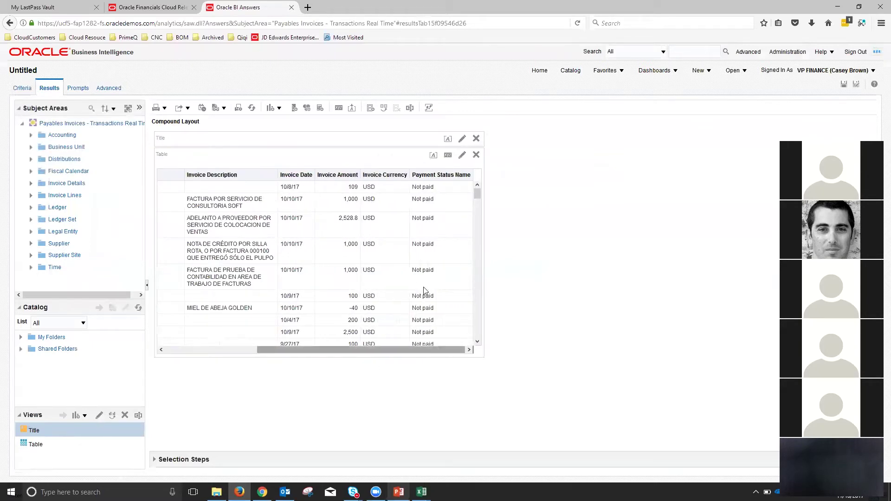
scroll(435, 201, "down", 10)
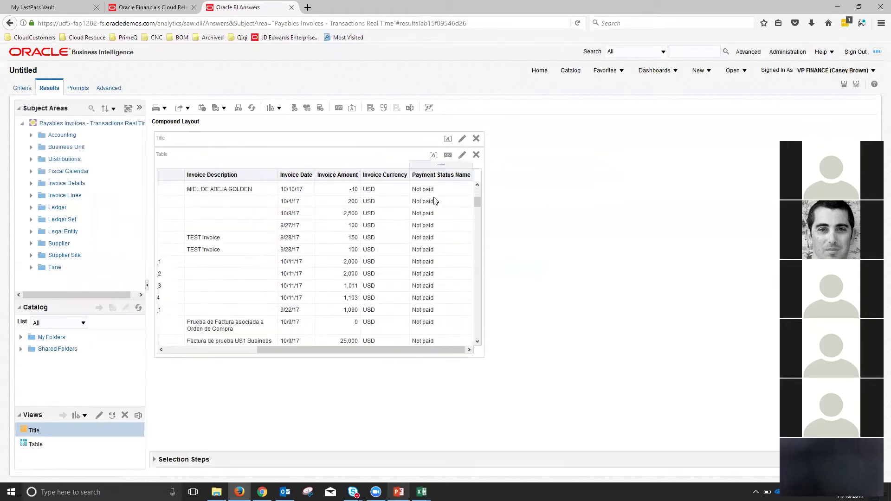
scroll(306, 238, "down", 10)
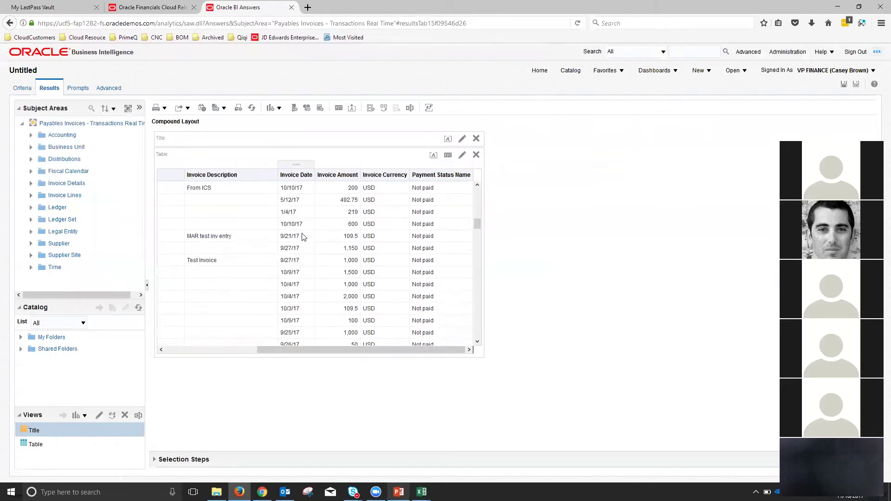
scroll(302, 237, "down", 10)
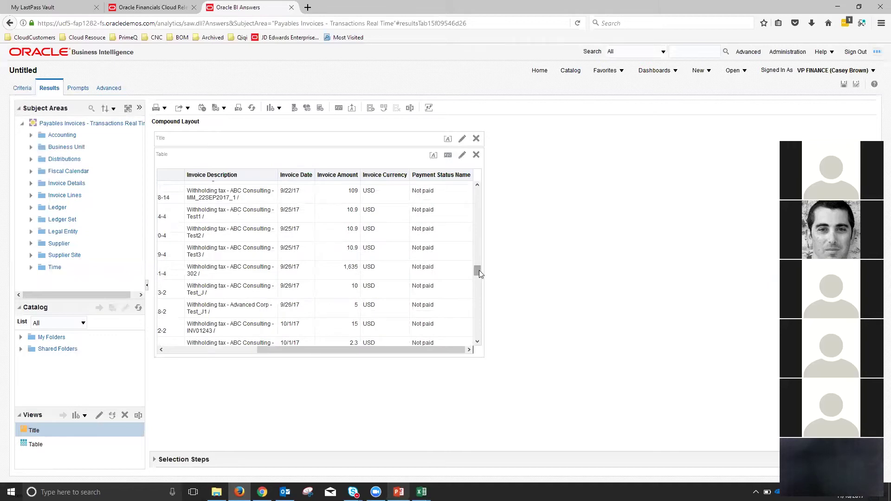
left_click_drag(479, 271, 478, 187)
left_click_drag(404, 349, 234, 347)
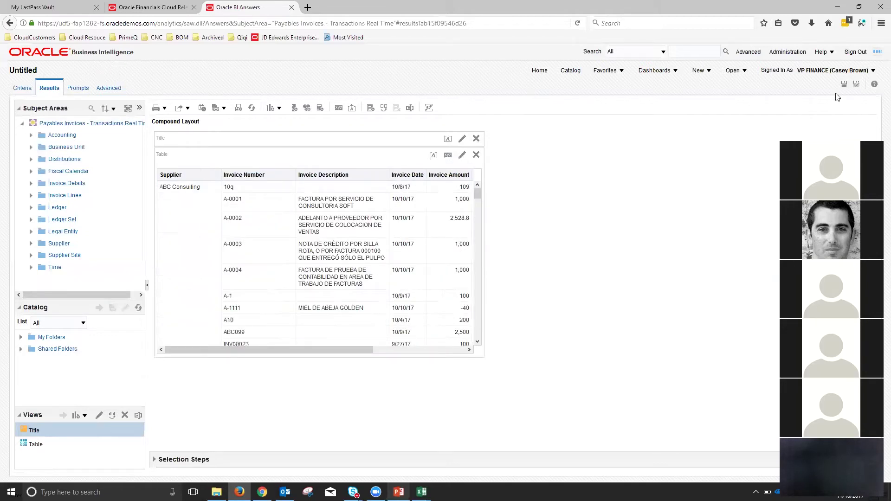
- Save the analysis as Unpaid_Invoices_2017 in /My Folders/PMQ
left_click(844, 84)
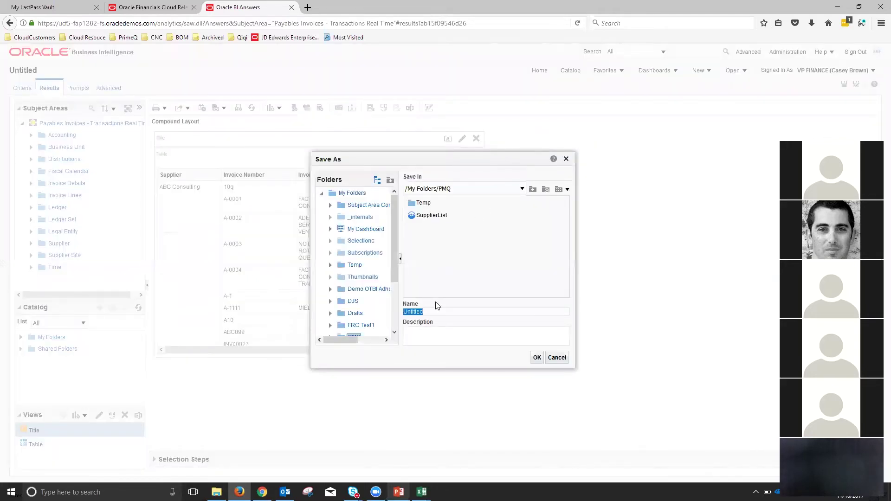
type("Unpaid_Invoices_2017")
left_click(536, 357)
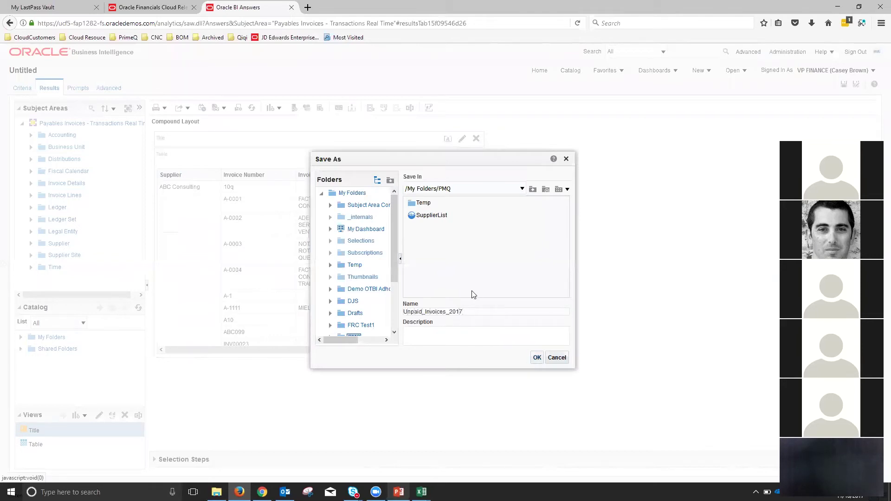
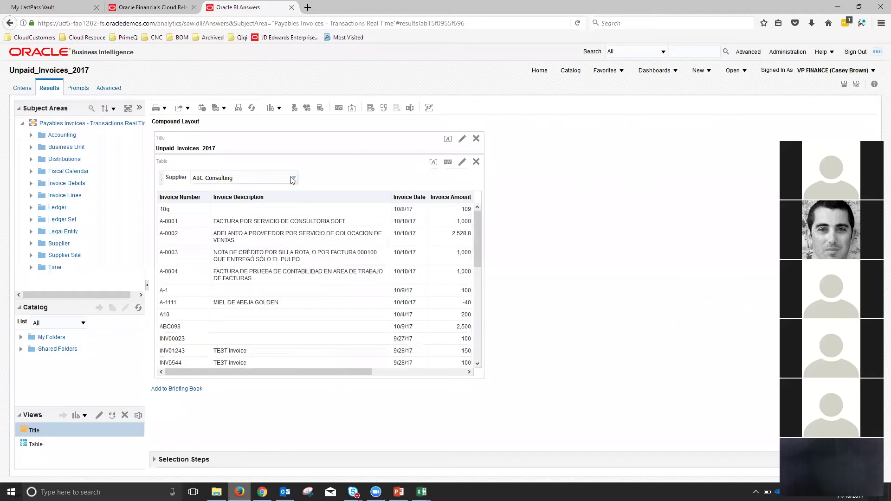
- Switch the Supplier prompt to Advanced Corp, then back to ABC Consulting
left_click(294, 179)
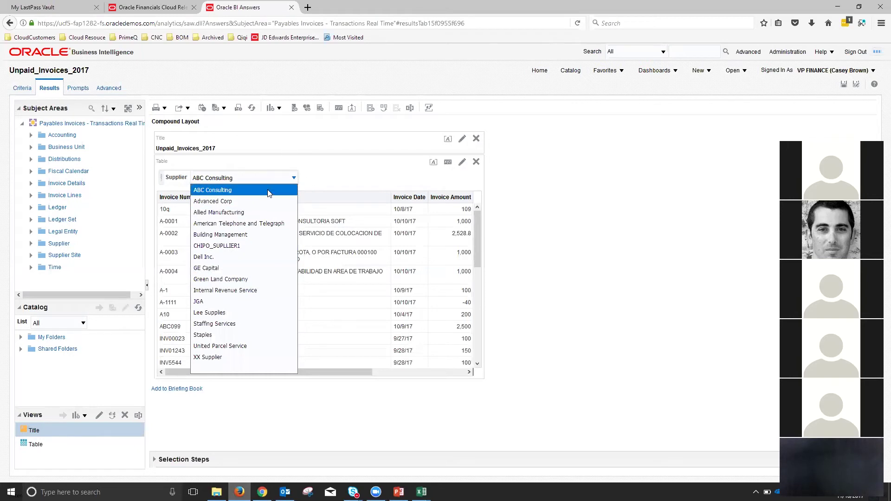
left_click(229, 204)
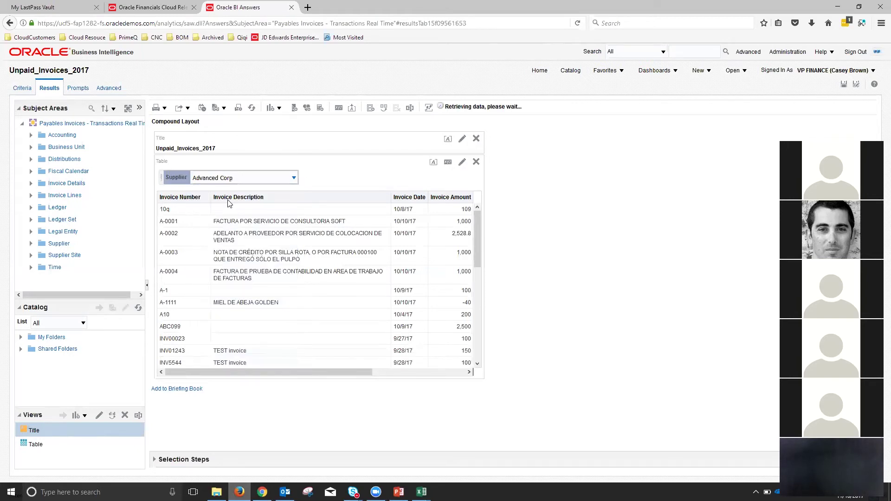
left_click(295, 182)
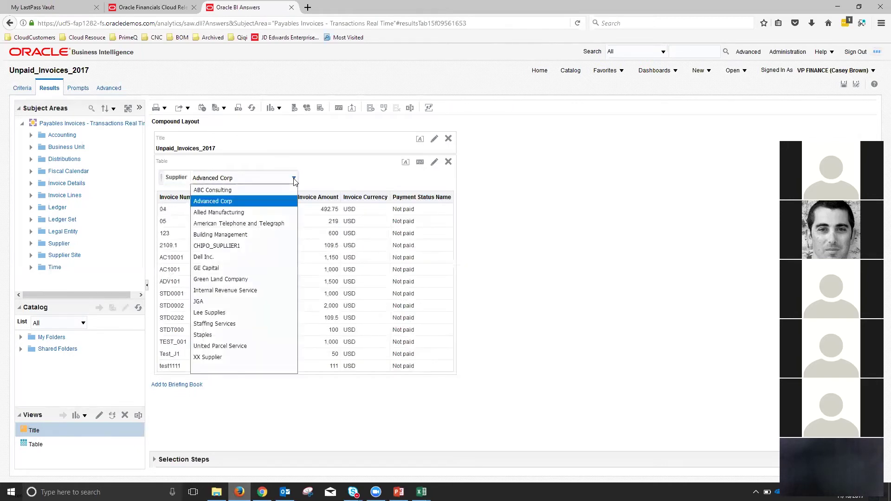
left_click(238, 190)
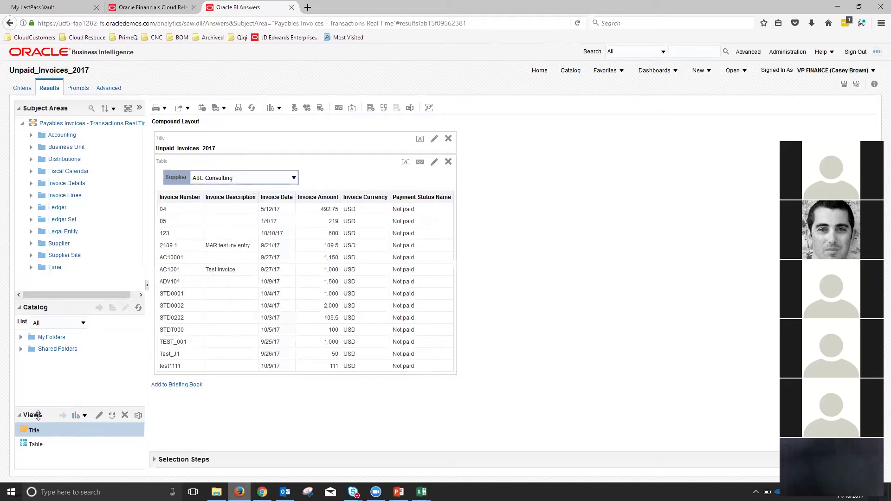
- Add a vertical bar graph view of Invoice Amount to the analysis
left_click(81, 416)
mouse_move(118, 320)
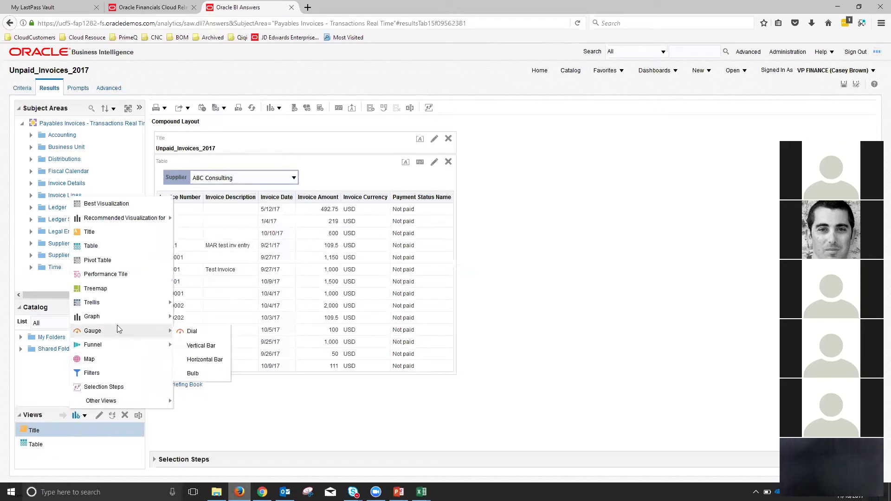
mouse_move(207, 321)
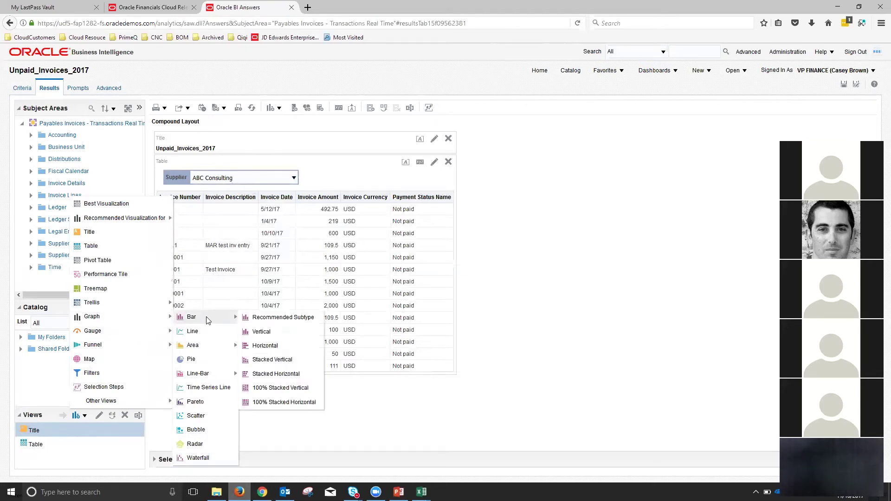
left_click(268, 332)
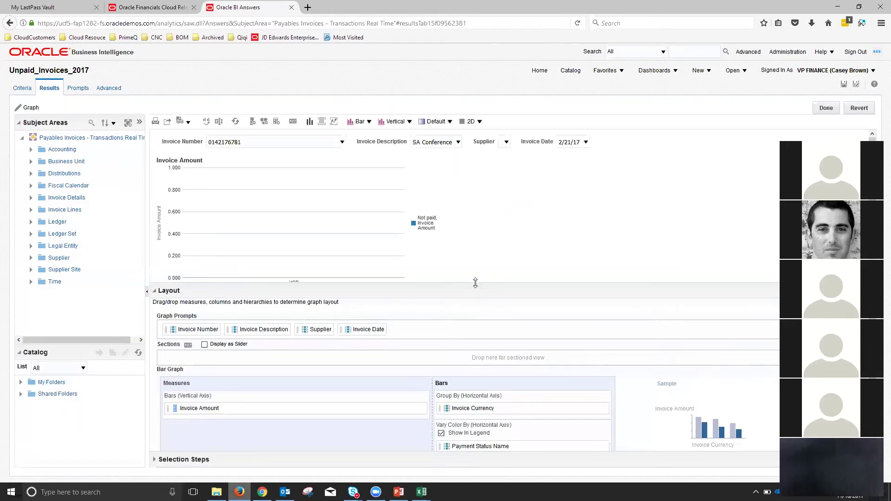
- Enlarge the graph Layout panel and review its drop targets
left_click_drag(475, 283, 475, 269)
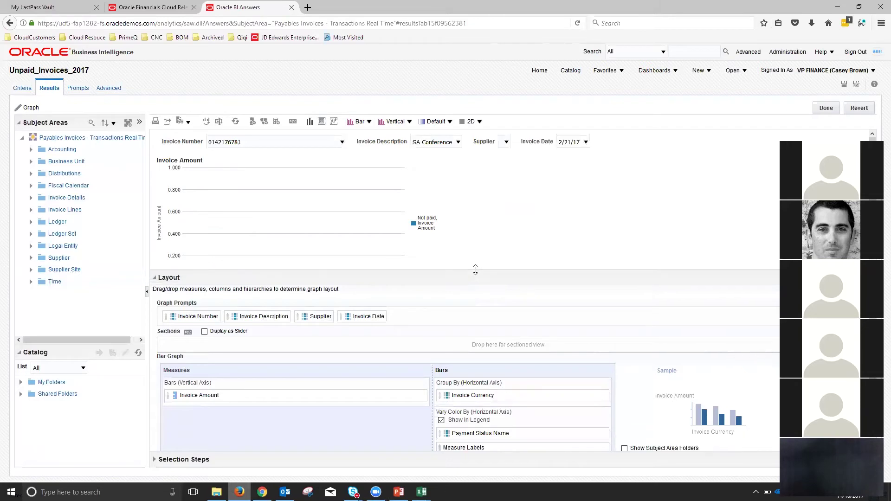
scroll(432, 326, "down", 2)
scroll(431, 325, "up", 2)
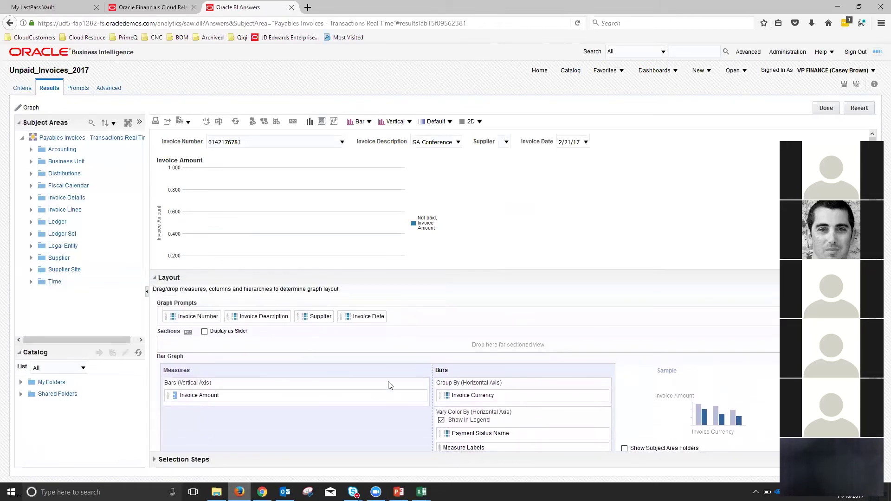
scroll(482, 428, "down", 2)
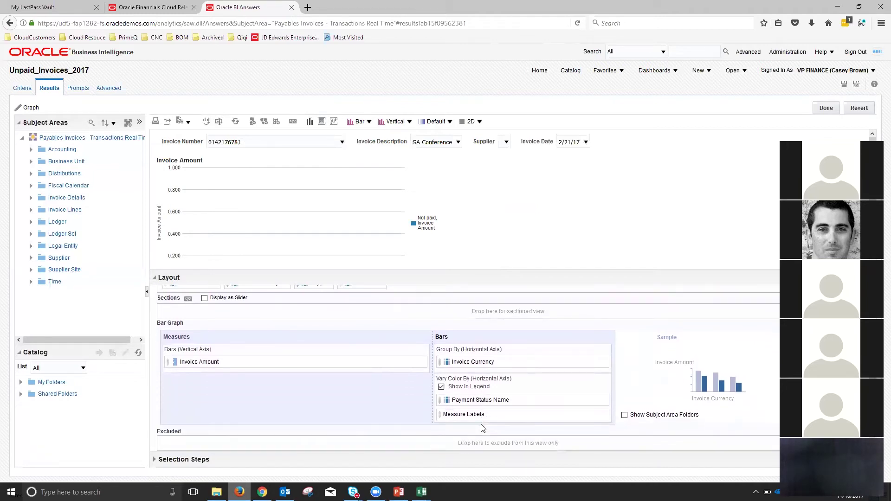
scroll(262, 402, "up", 2)
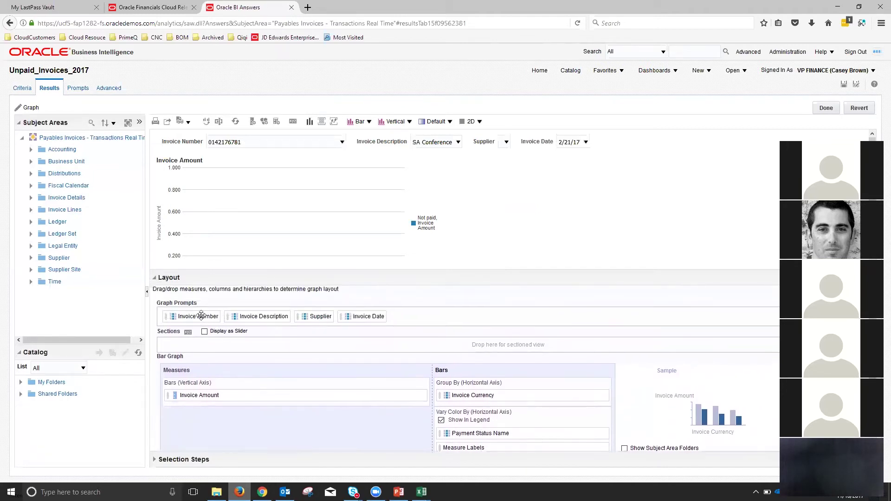
scroll(264, 395, "down", 2)
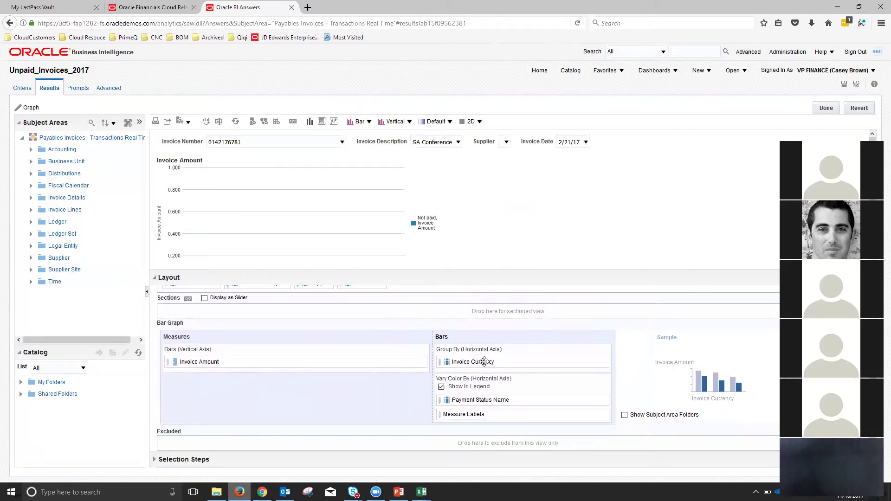
scroll(316, 355, "up", 1)
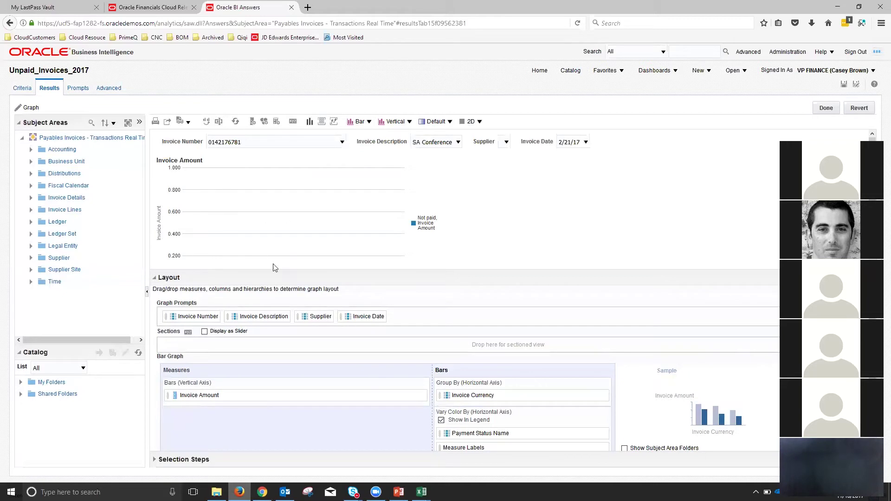
- In Criteria, expand the Time folder and add Calendar Month Code to Selected Columns
left_click(23, 89)
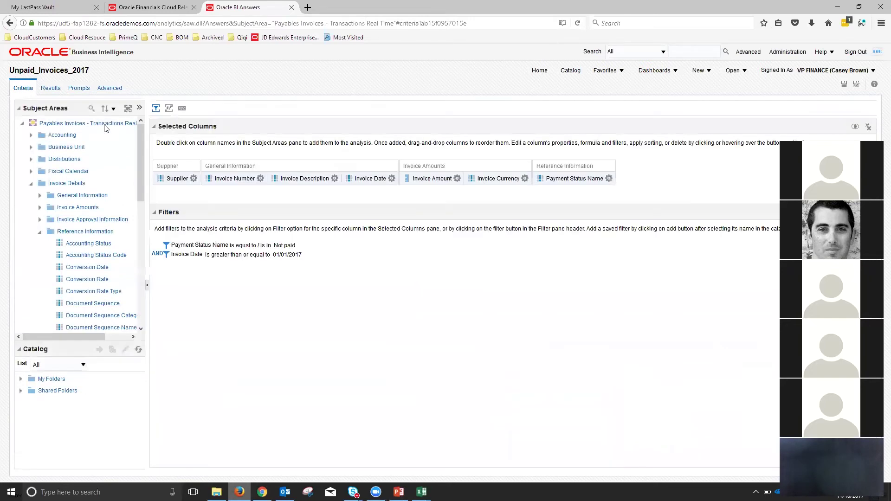
left_click(40, 232)
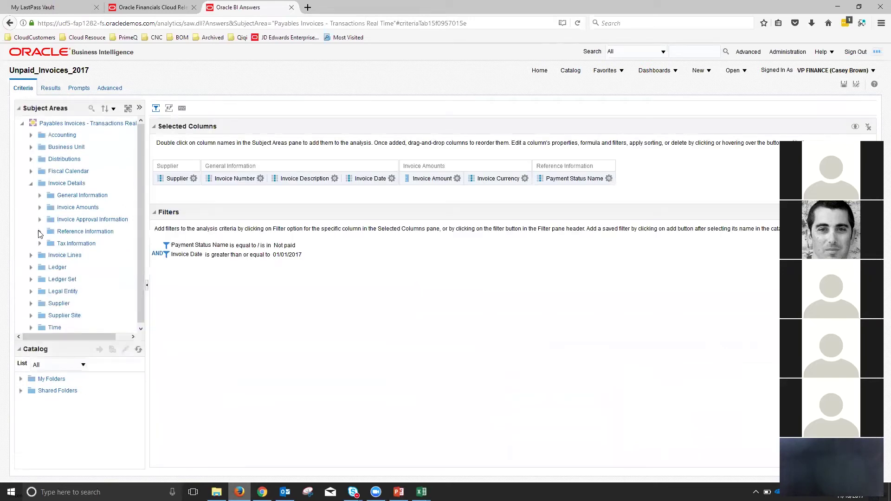
left_click(31, 183)
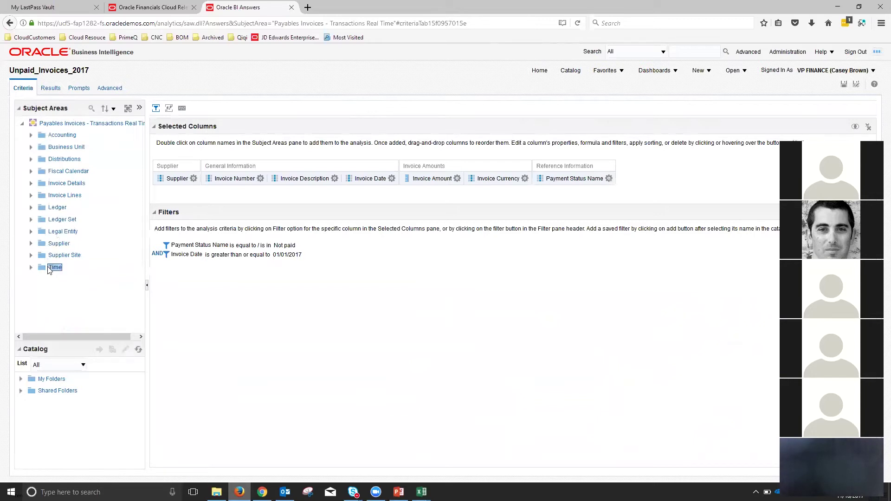
left_click(31, 268)
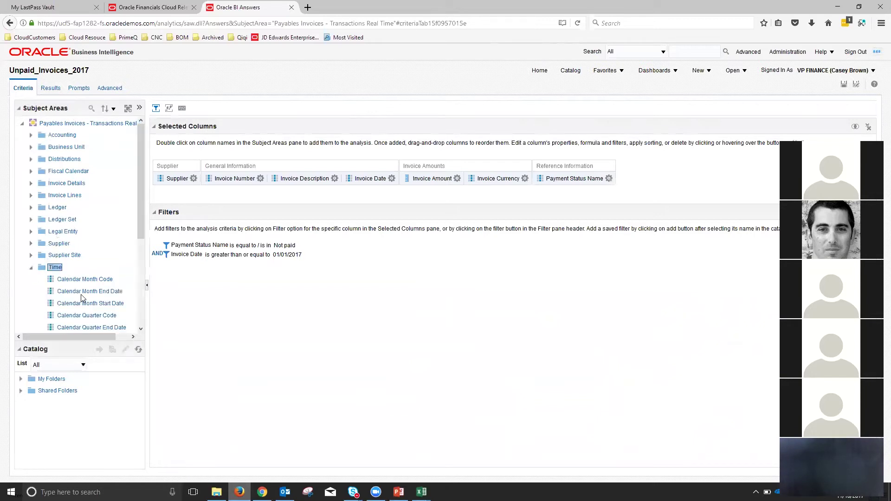
scroll(81, 259, "down", 5)
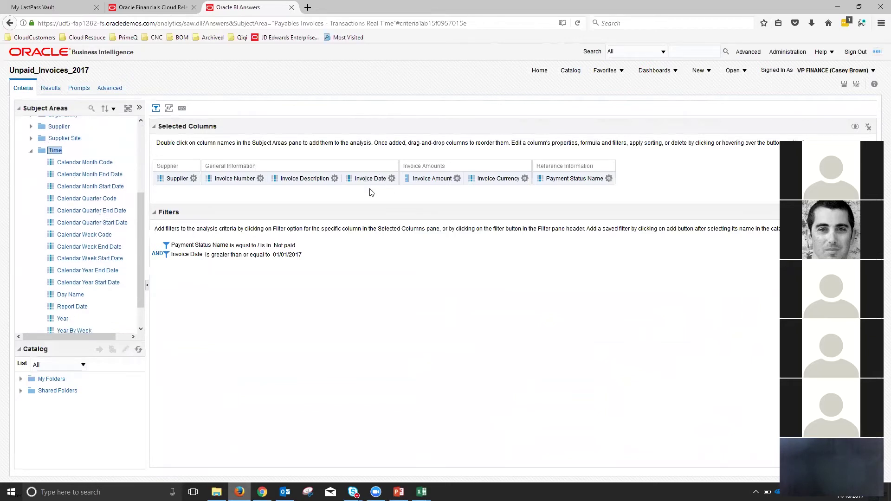
left_click(355, 176)
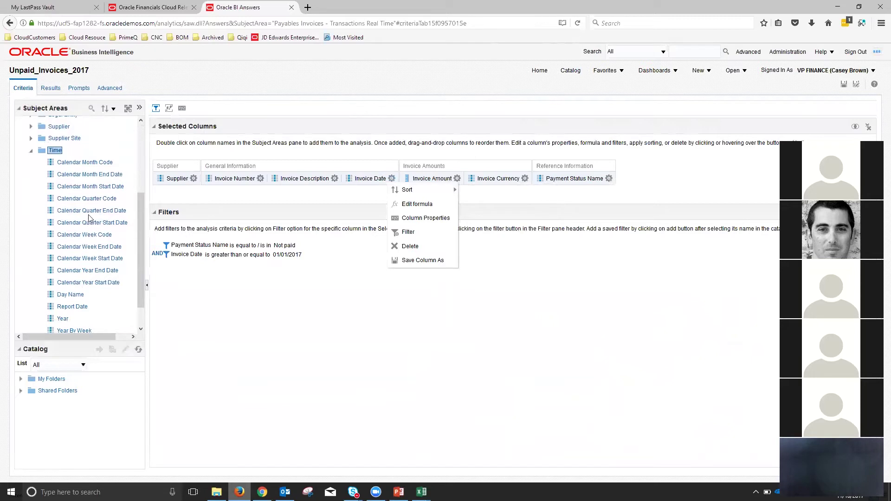
left_click(77, 202)
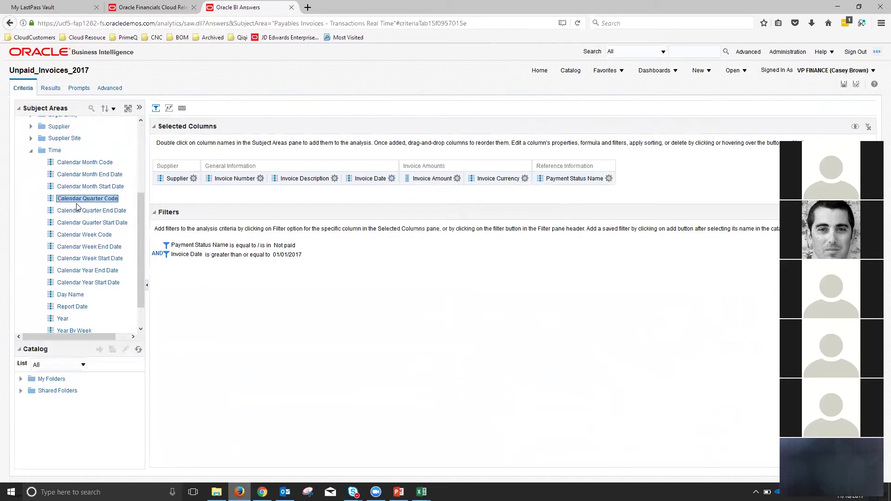
left_click(85, 164)
left_click_drag(87, 166, 682, 177)
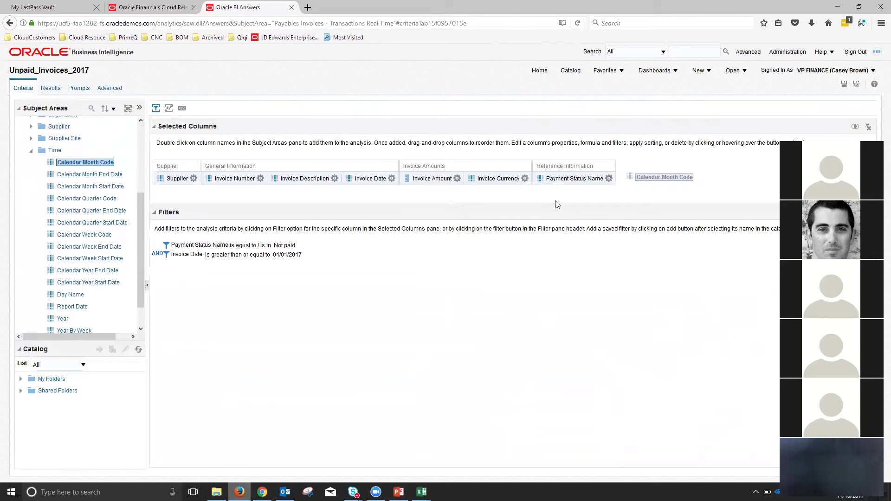
- Check the new Calendar Month Code values, like 2017 / 10, in the results table
left_click(52, 88)
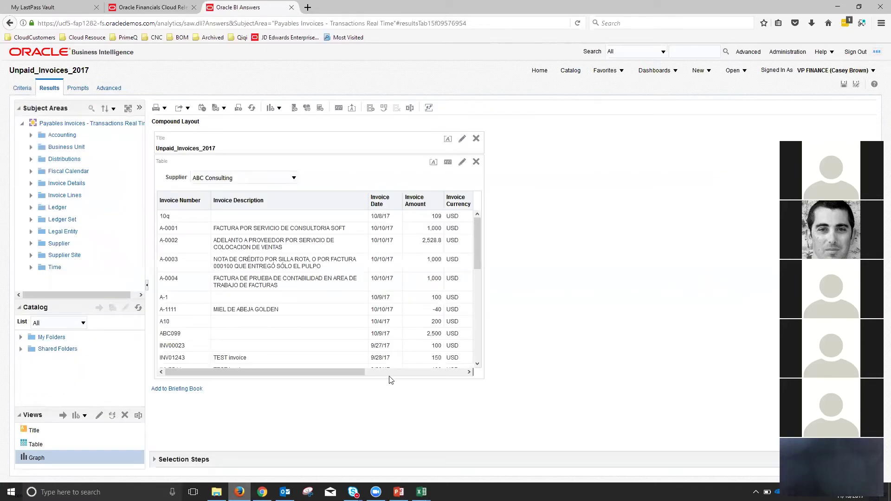
left_click(390, 374)
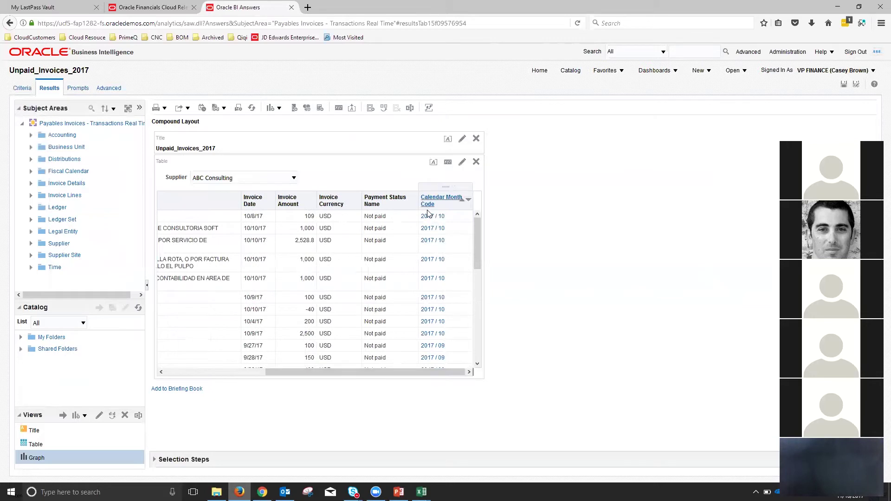
scroll(440, 290, "down", 10)
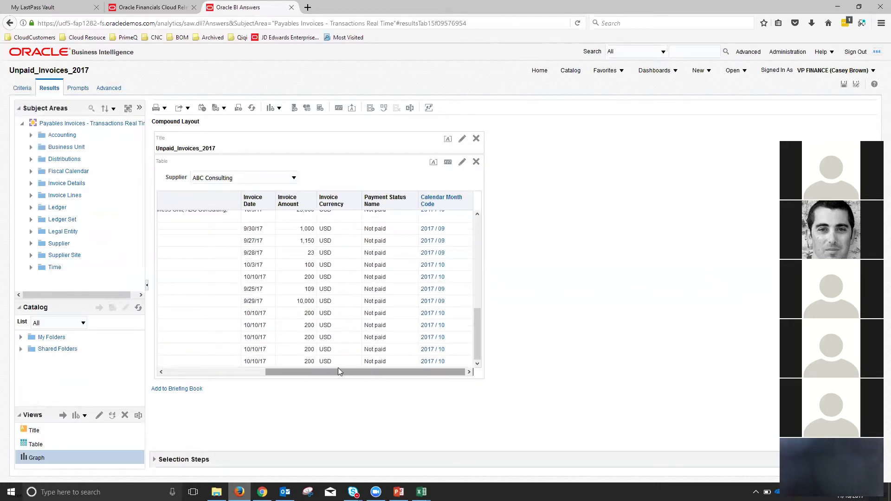
left_click_drag(342, 370, 200, 371)
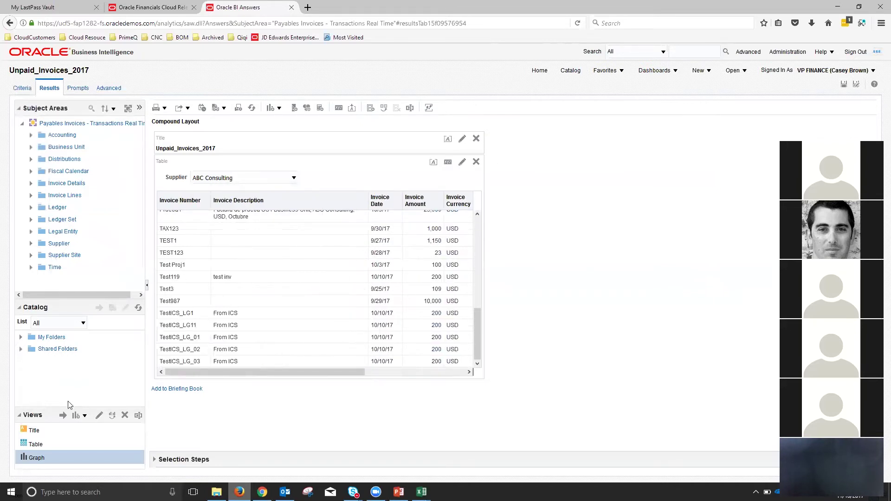
- Bring up the Graph view types under New View in the Views pane
left_click(81, 417)
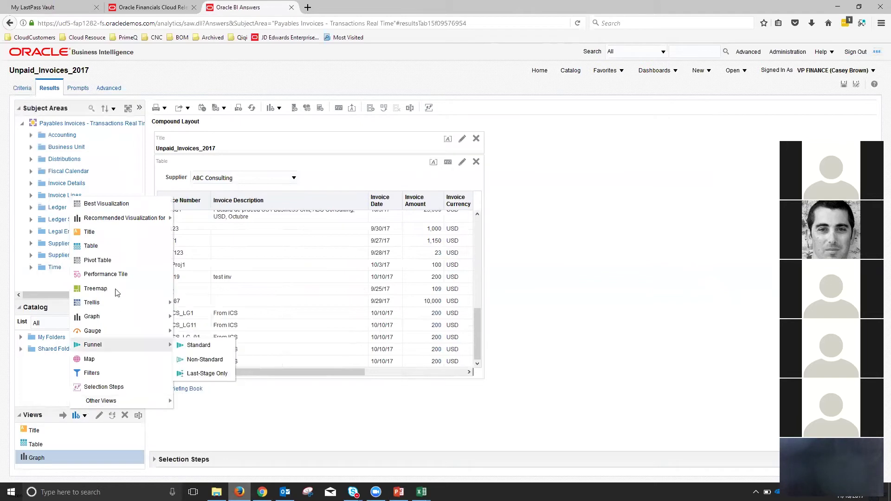
mouse_move(132, 309)
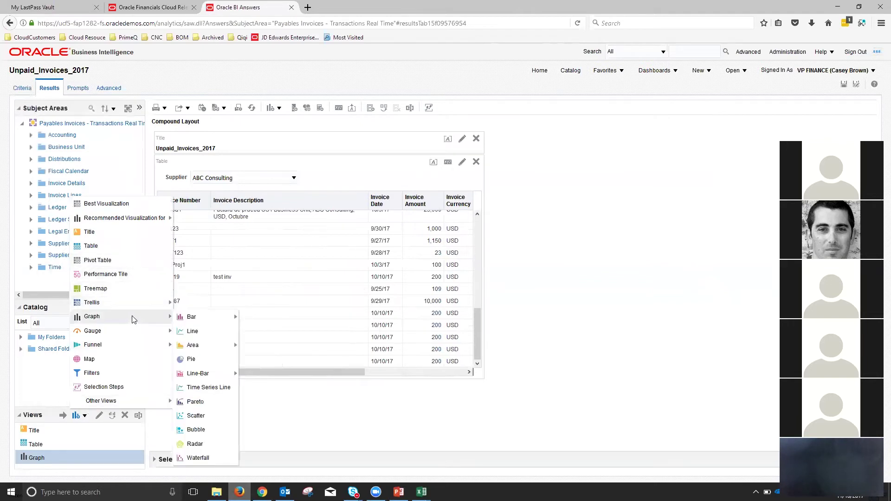
mouse_move(214, 322)
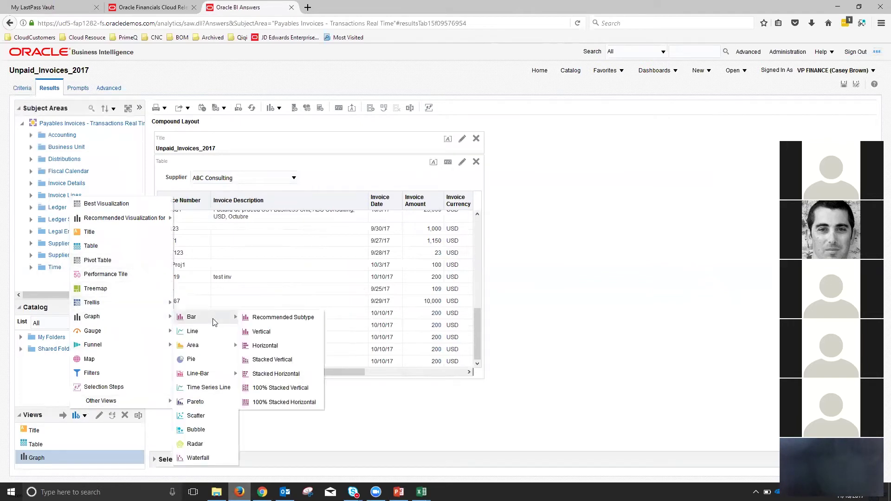
- Add another vertical bar graph view of Invoice Amount
left_click(261, 332)
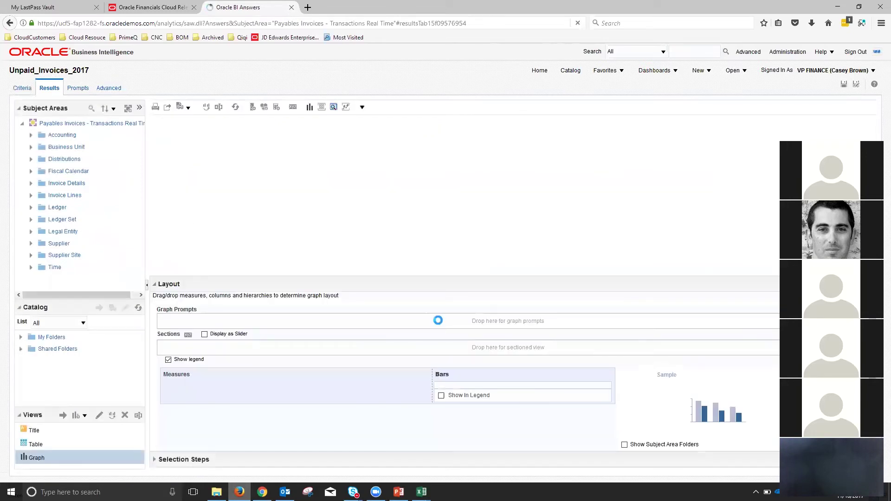
scroll(368, 321, "down", 2)
scroll(353, 344, "down", 1)
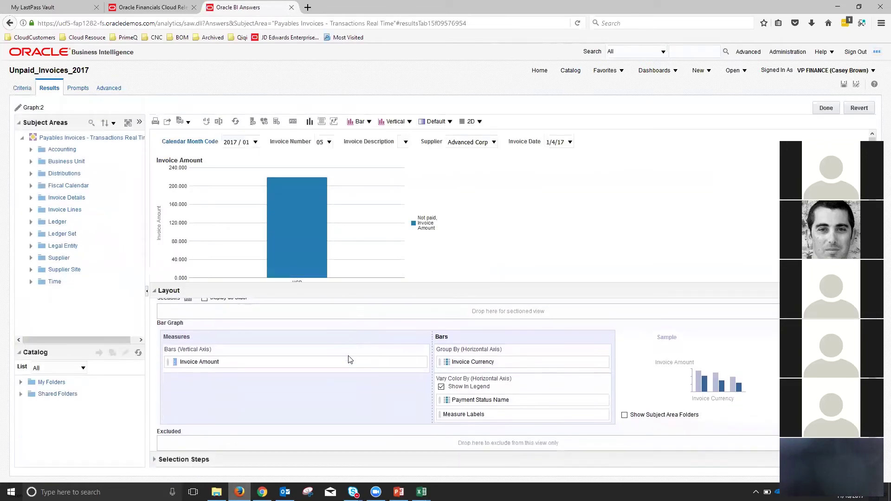
scroll(245, 356, "up", 2)
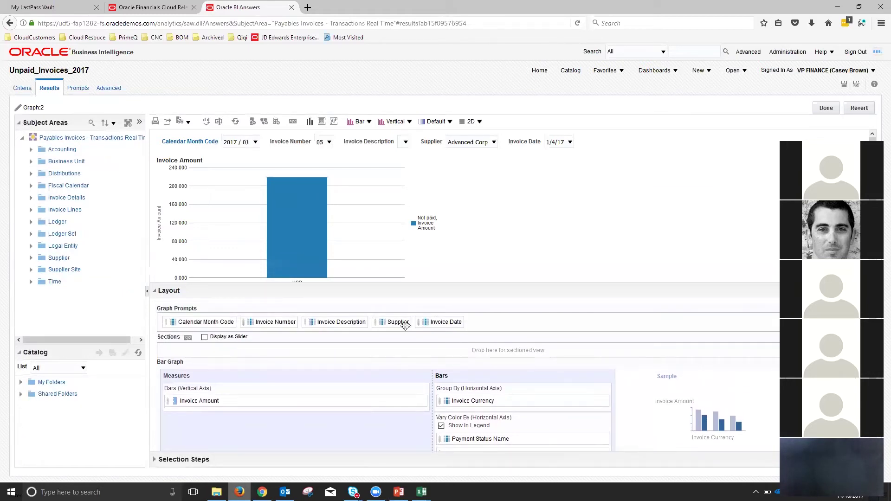
- Move Calendar Month Code, Invoice Number, Invoice Description and Invoice Date from Graph Prompts to Excluded
left_click_drag(212, 320, 237, 445)
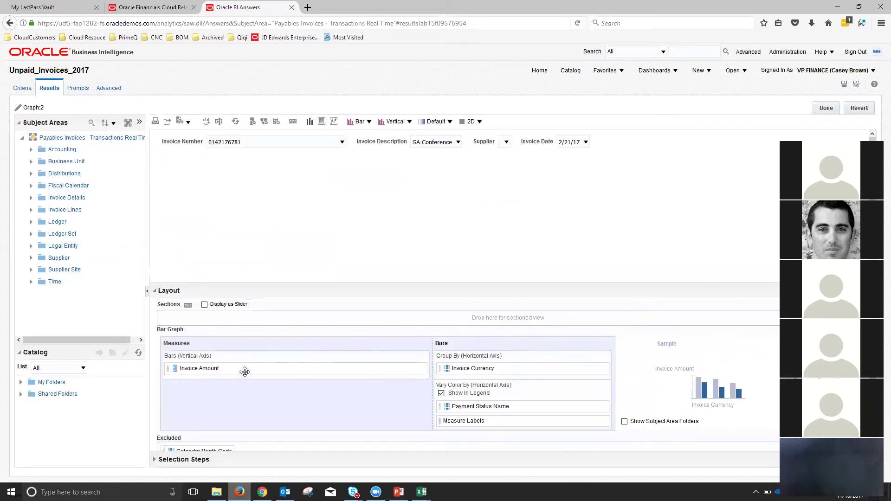
left_click_drag(194, 321, 250, 440)
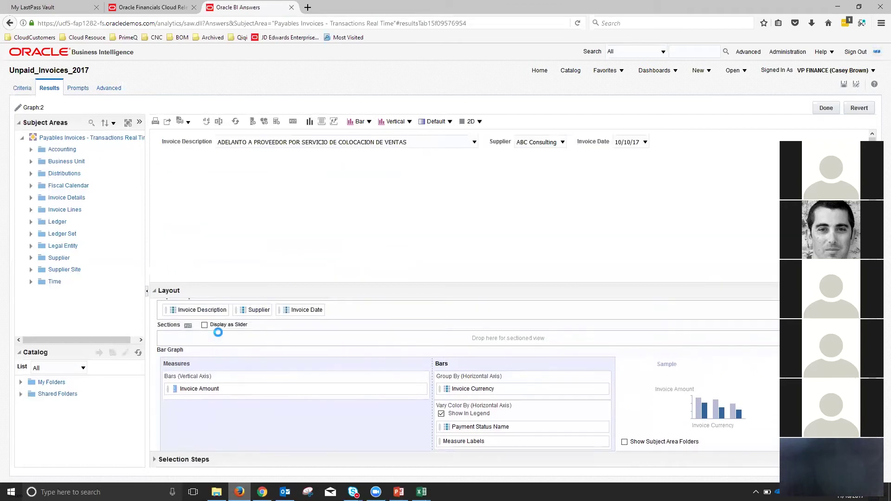
left_click_drag(198, 328, 316, 444)
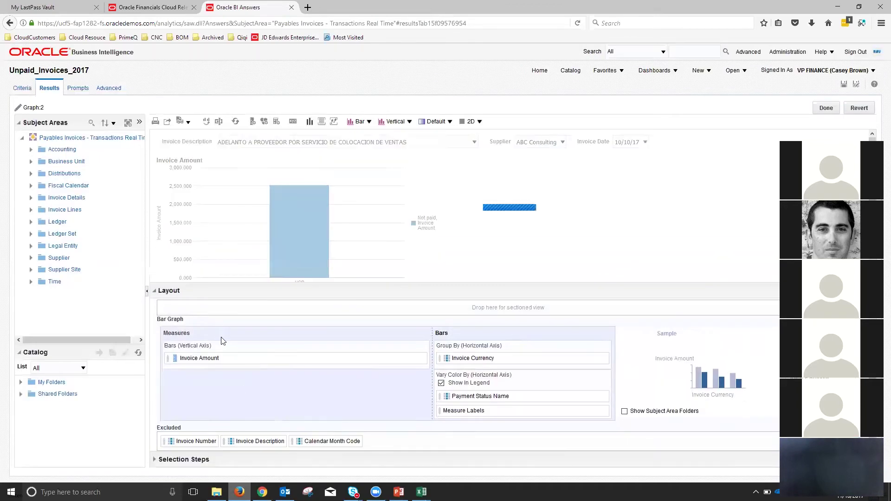
left_click_drag(242, 318, 372, 445)
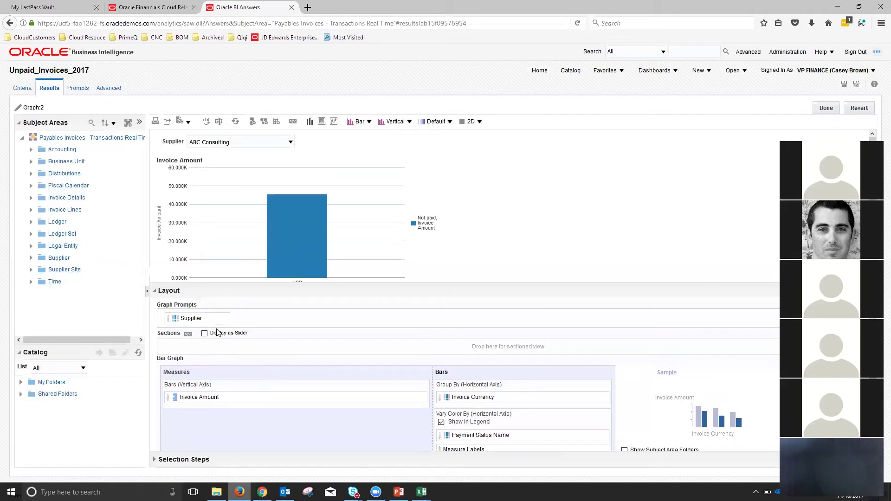
scroll(260, 390, "down", 2)
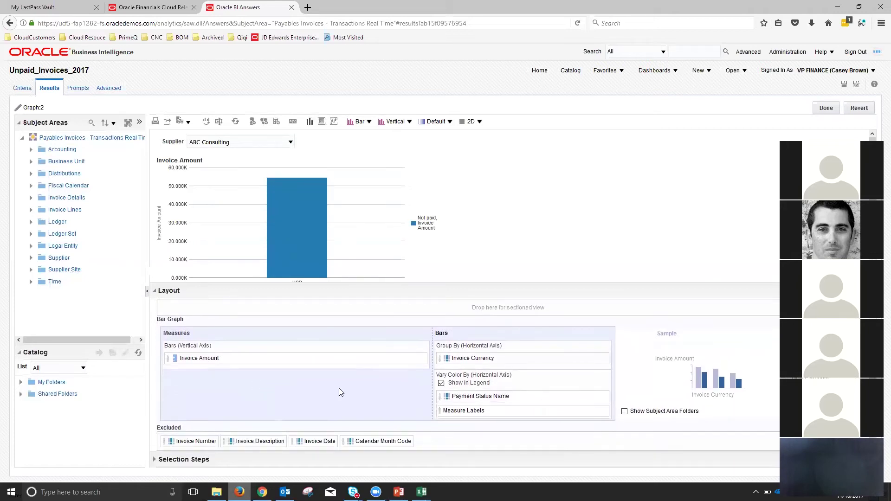
- Exclude Payment Status Name and Invoice Currency, and group the bars by Calendar Month Code
left_click_drag(489, 395, 483, 438)
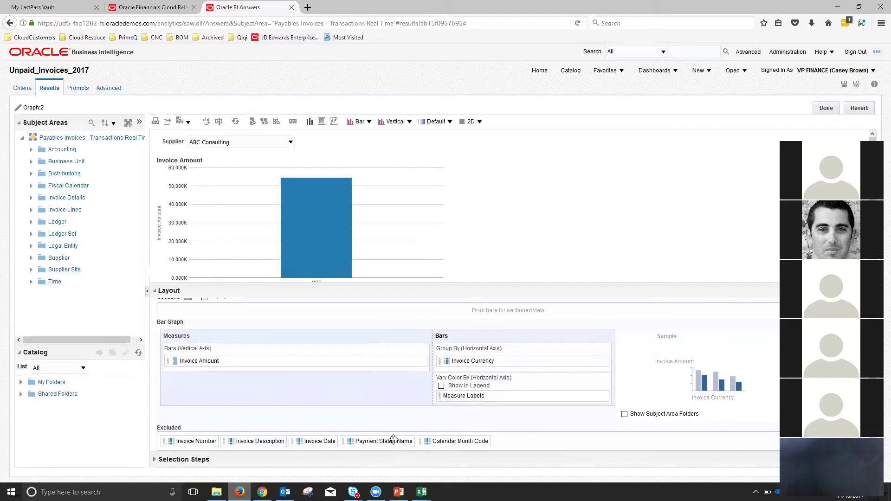
left_click_drag(497, 361, 483, 441)
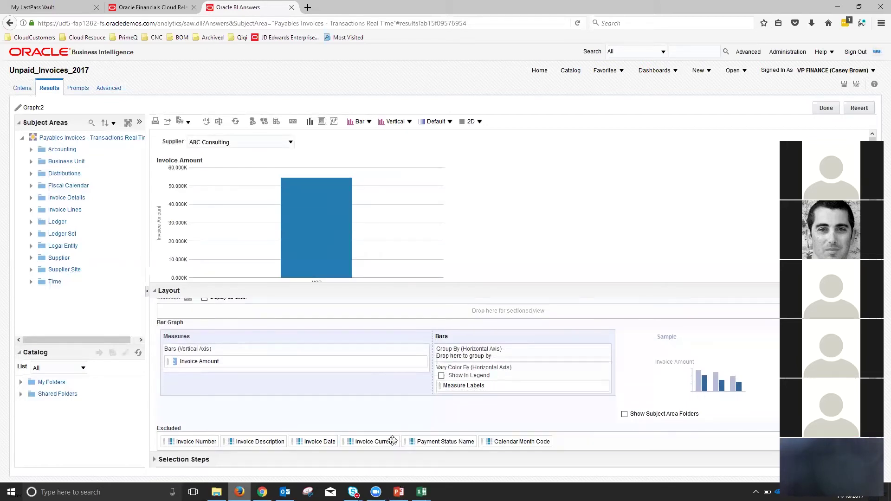
left_click_drag(513, 441, 482, 351)
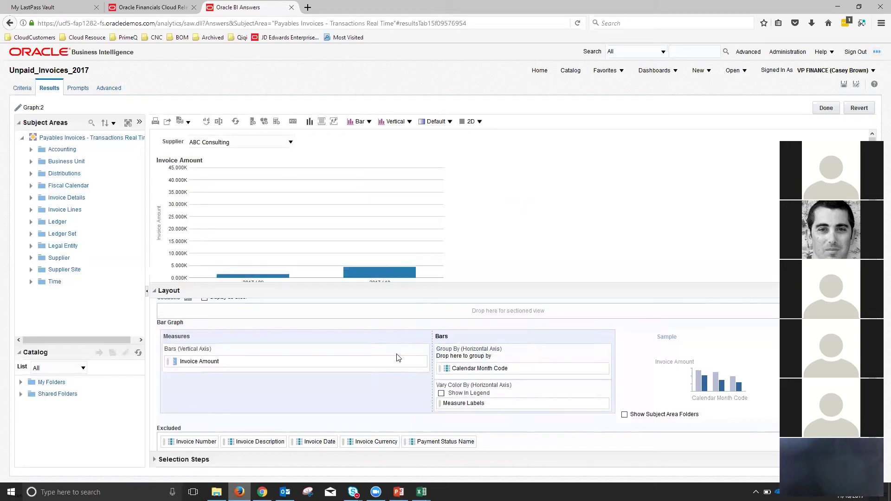
scroll(519, 230, "down", 1)
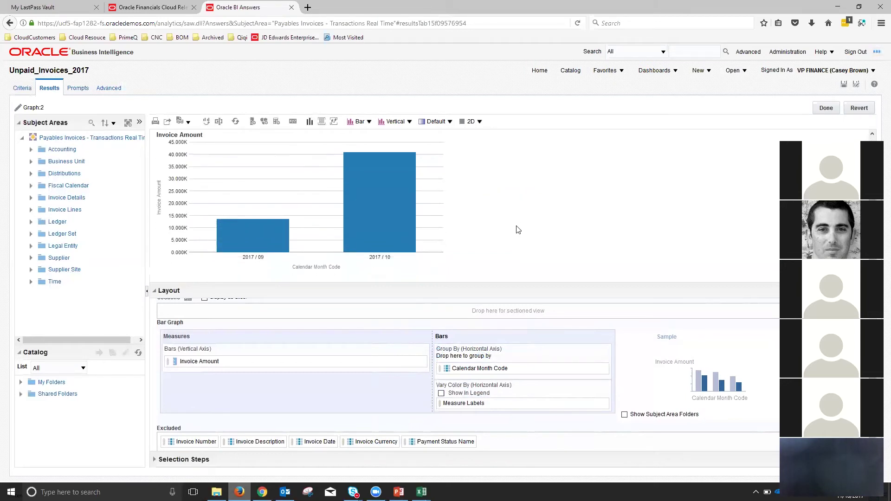
mouse_move(238, 245)
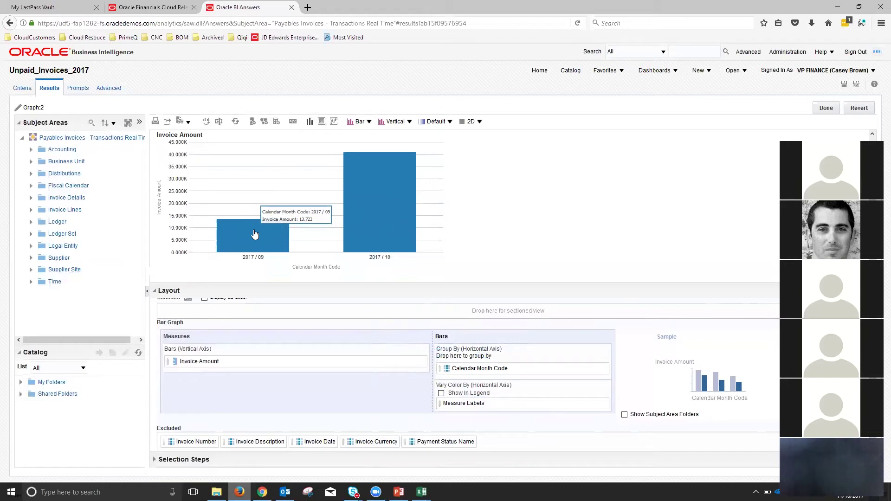
mouse_move(358, 234)
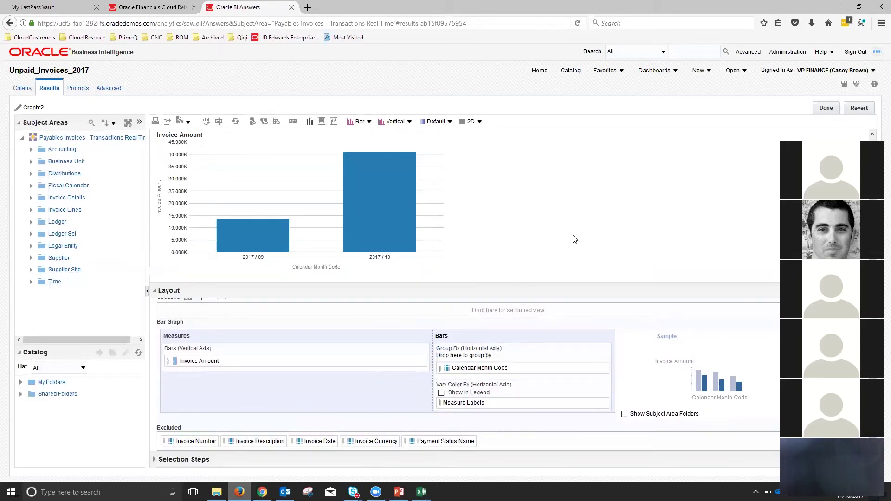
scroll(316, 400, "up", 2)
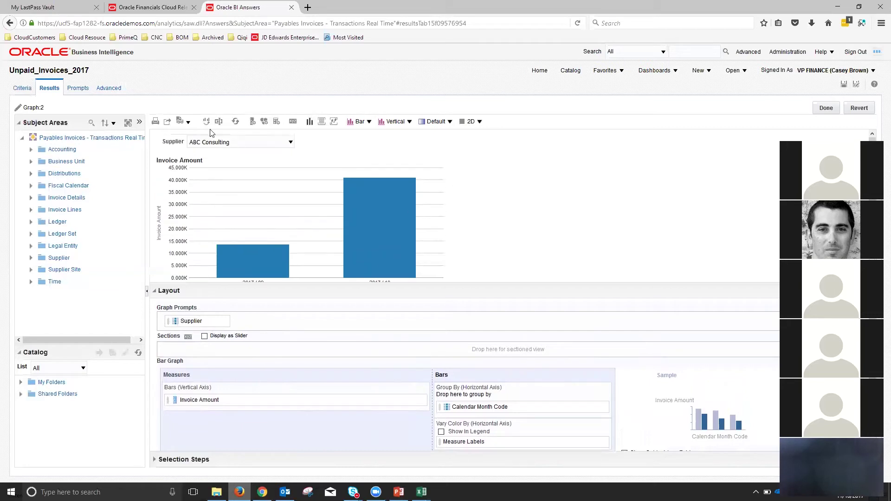
- Preview the monthly graph for supplier Advanced Corp, then finish editing the graph
left_click(261, 147)
left_click(258, 163)
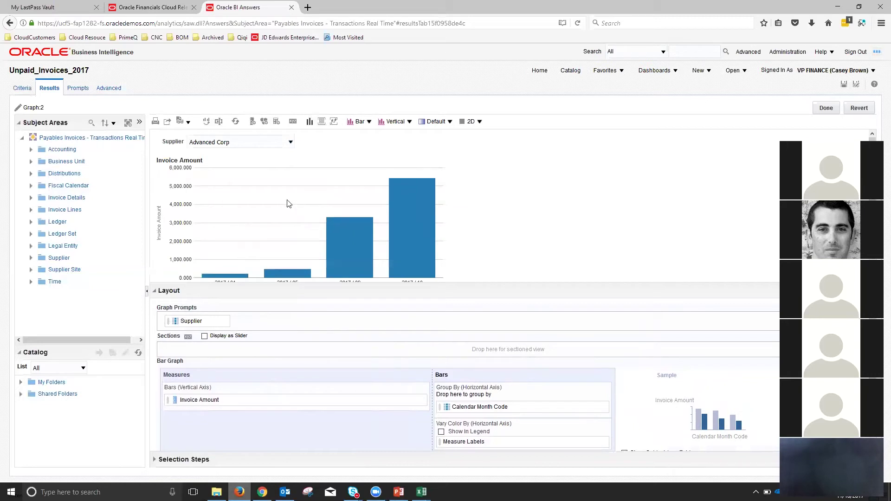
scroll(314, 303, "down", 2)
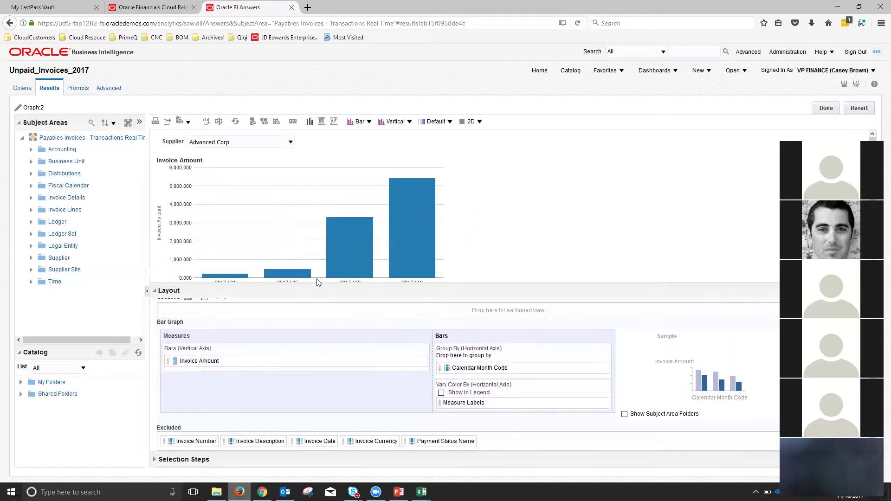
left_click(827, 108)
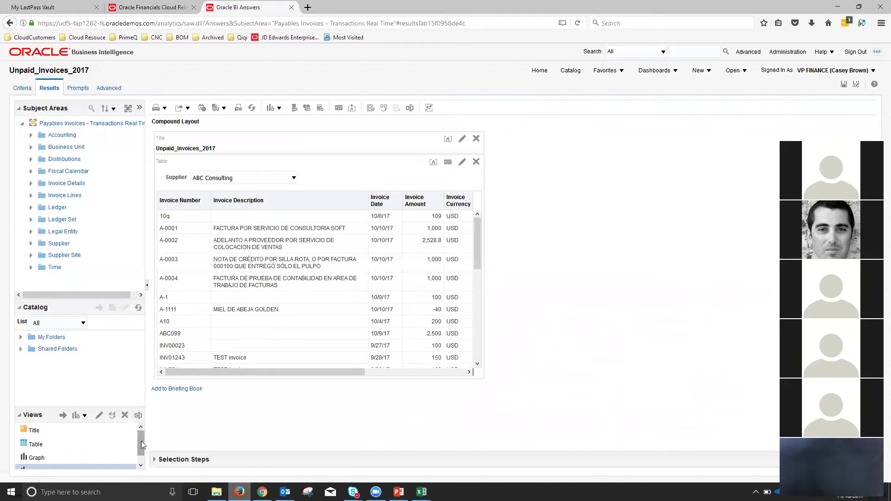
- Add Graph:2 below the invoice table in the compound layout and save the analysis
scroll(141, 441, "down", 1)
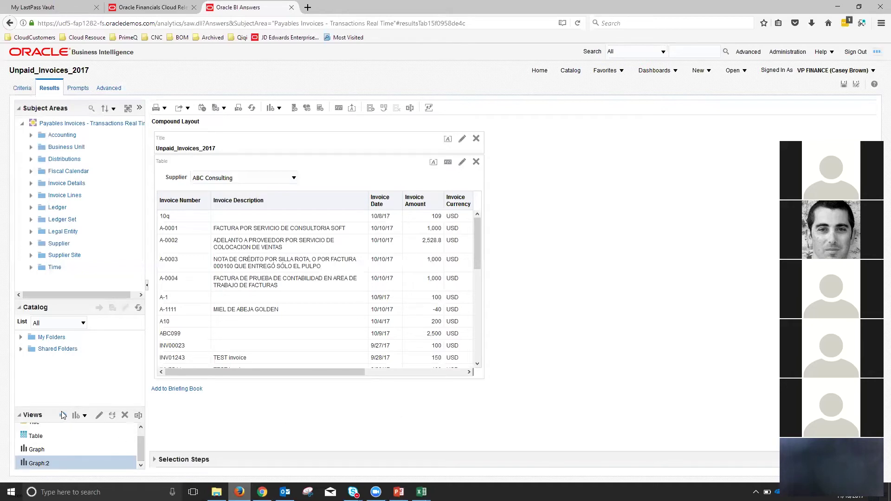
left_click(64, 416)
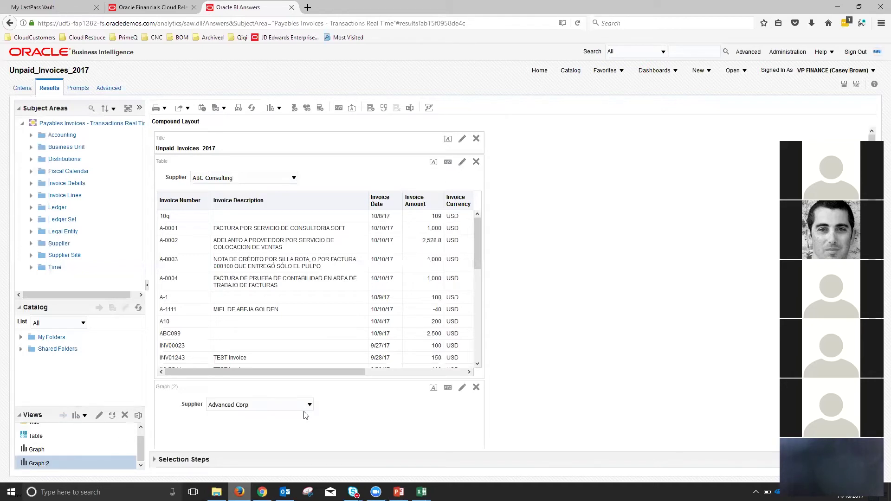
scroll(537, 399, "down", 5)
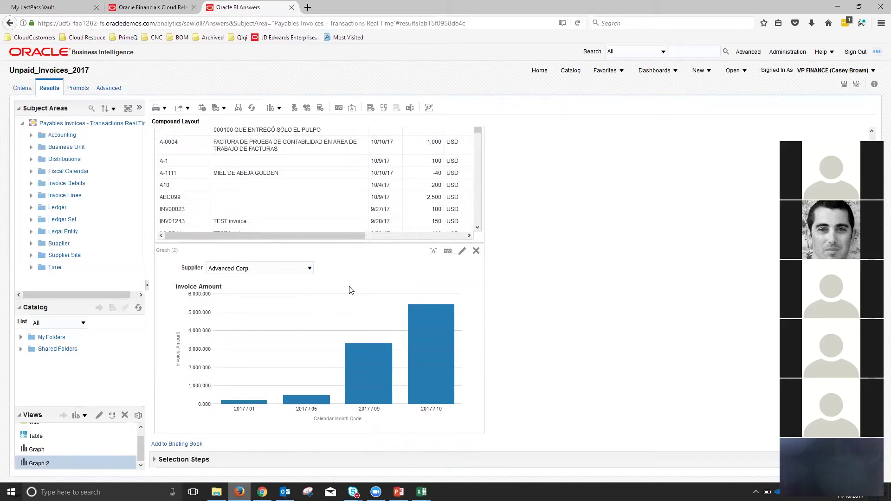
scroll(604, 305, "up", 5)
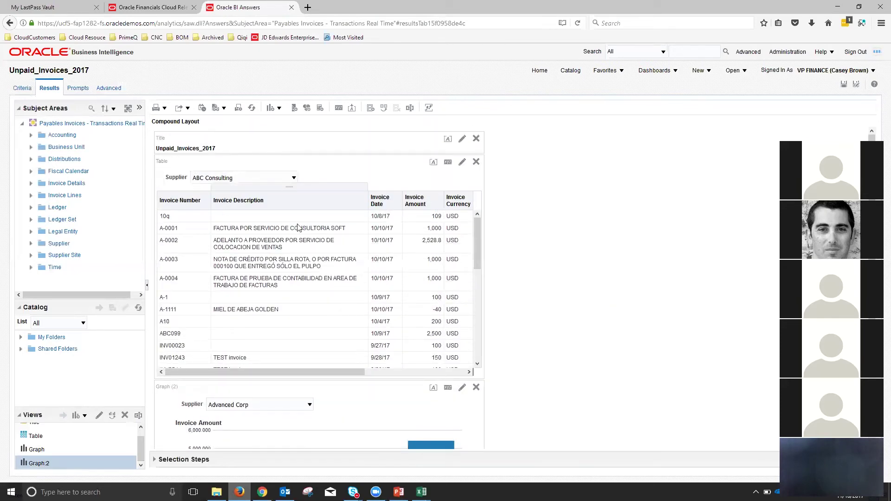
scroll(314, 228, "down", 2)
scroll(603, 322, "down", 5)
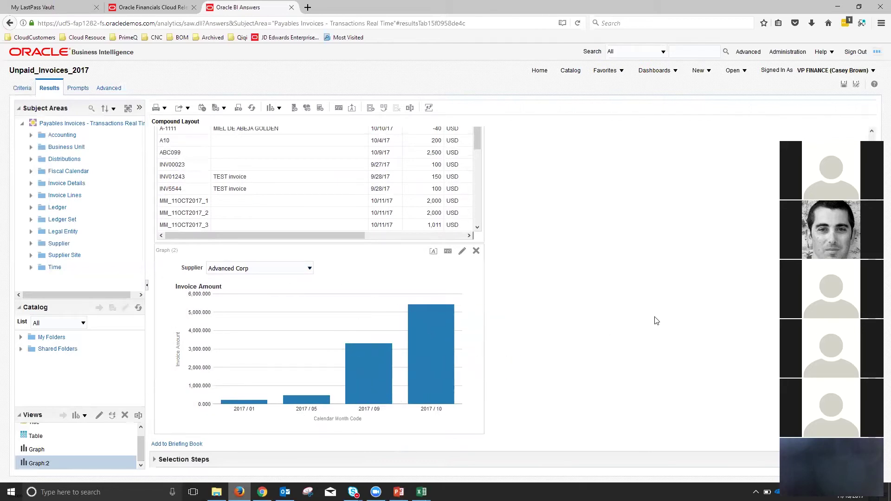
scroll(655, 320, "up", 1)
scroll(655, 319, "up", 4)
left_click(843, 86)
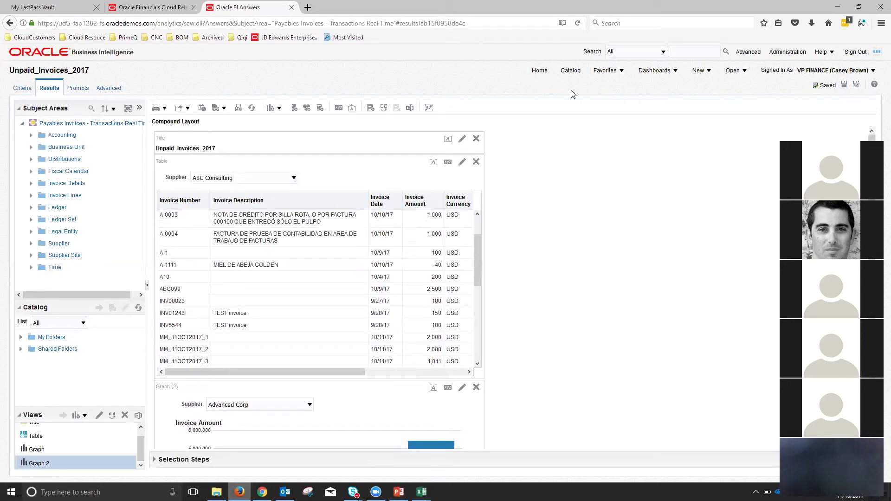
- Move to PowerPoint's 'Create a Dashboard and Prompt' demo slide
left_click(398, 492)
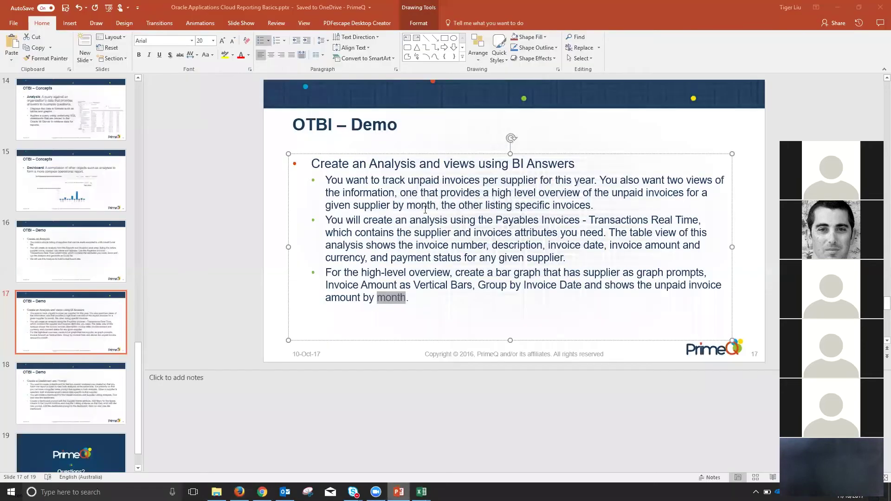
left_click(426, 296)
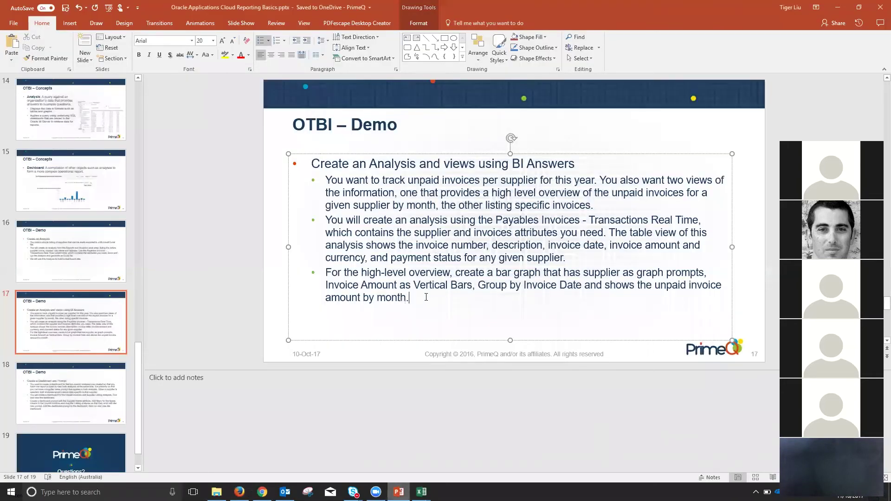
scroll(425, 297, "down", 1)
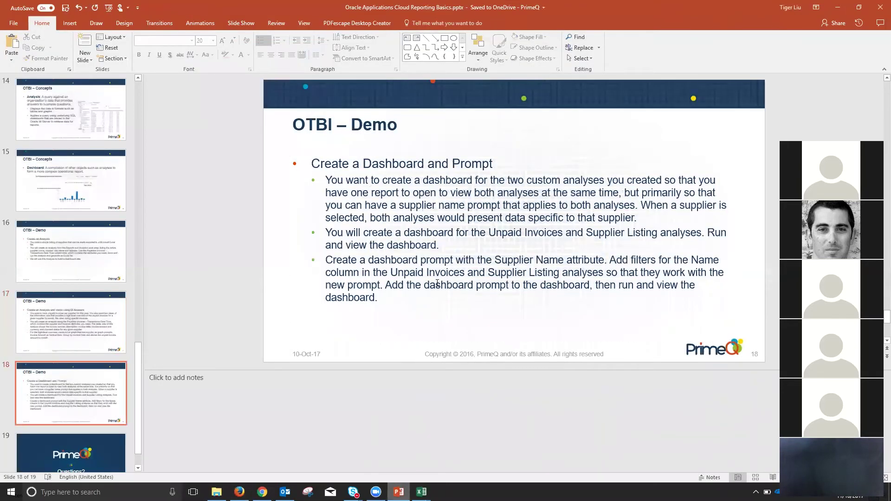
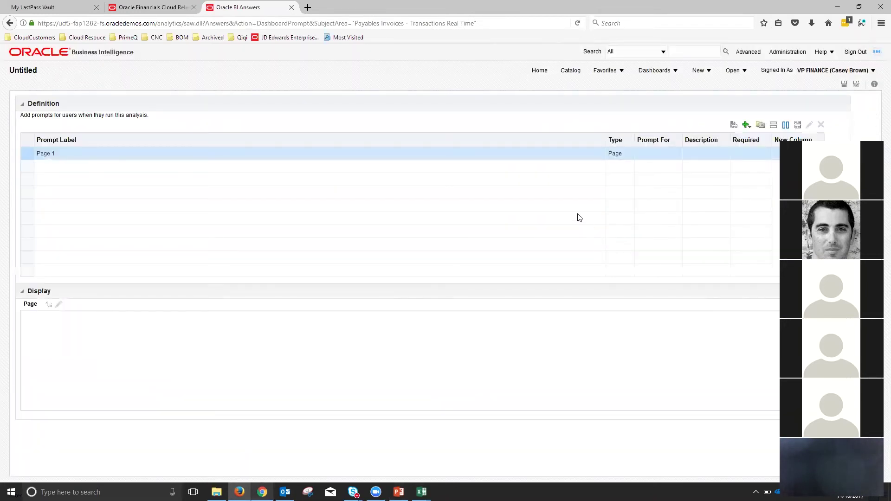
- Add a Supplier column prompt to the page that allows only a single selected value
left_click(746, 124)
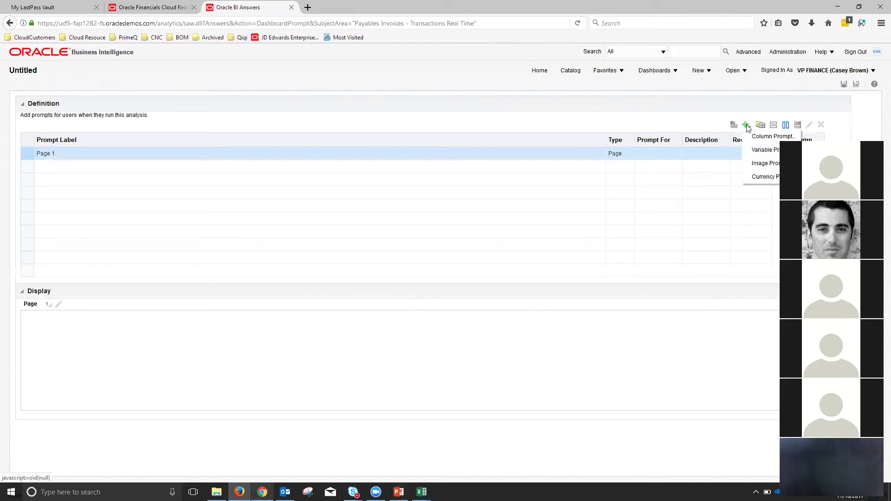
left_click(778, 141)
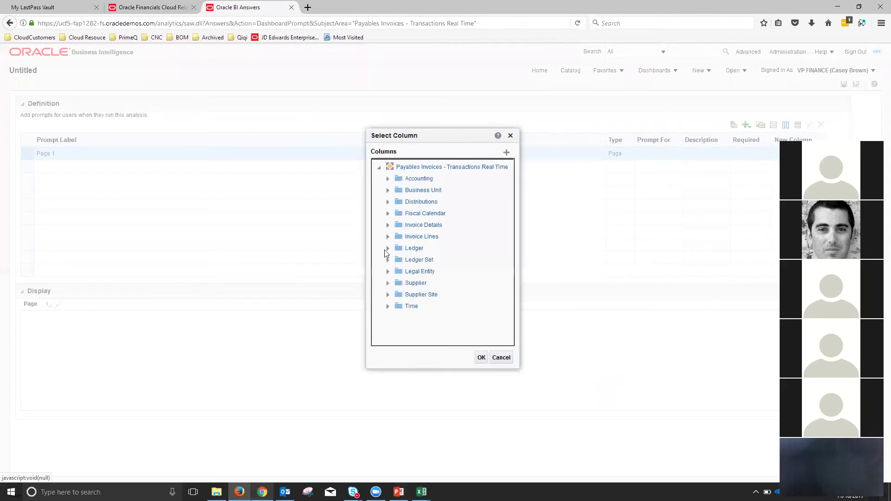
left_click(388, 284)
scroll(391, 290, "down", 5)
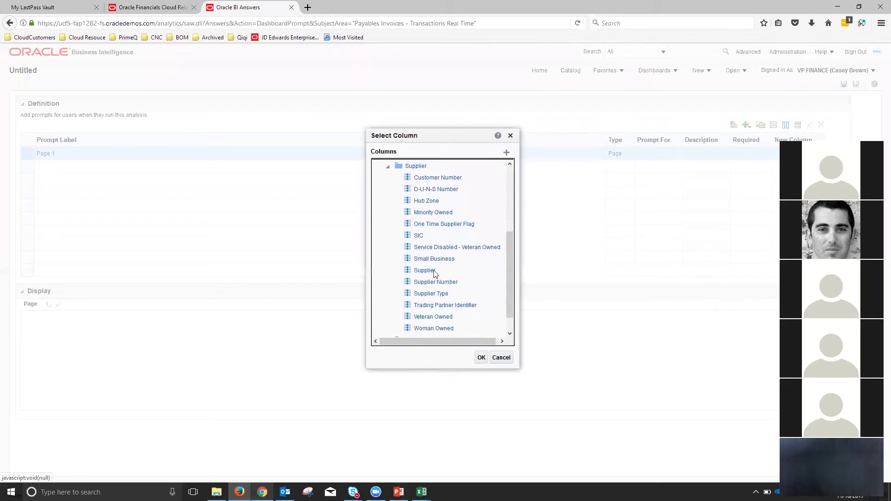
left_click(428, 270)
left_click(482, 358)
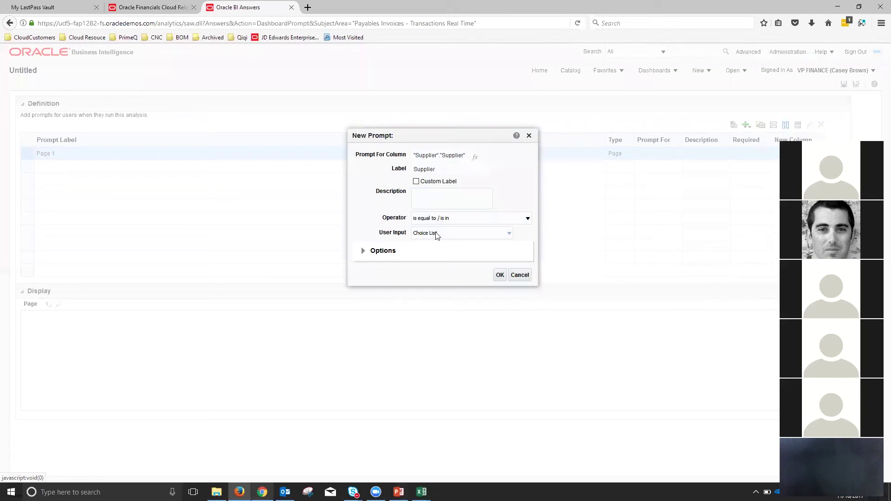
left_click(364, 251)
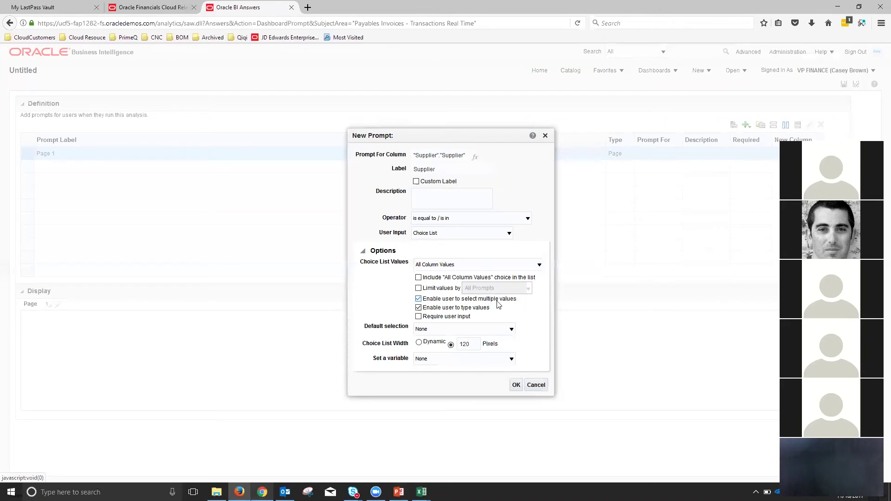
left_click(419, 299)
left_click(516, 385)
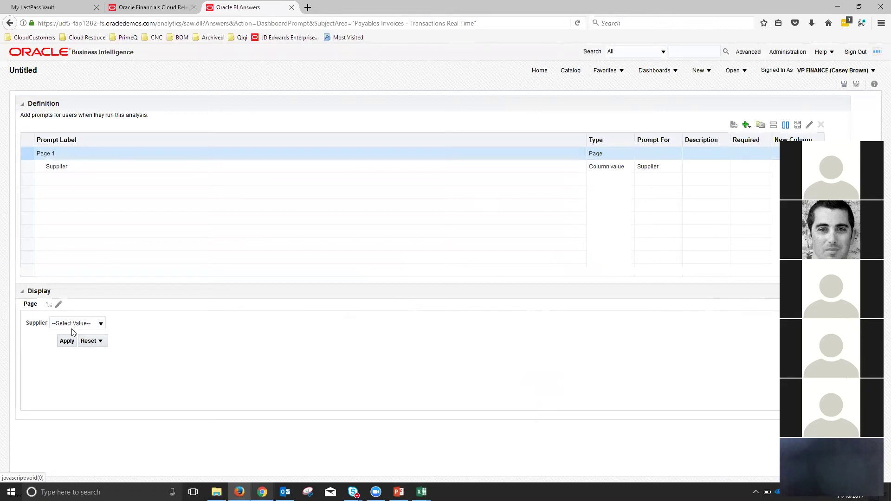
- Preview the supplier values listed in the new prompt's dropdown
left_click(100, 324)
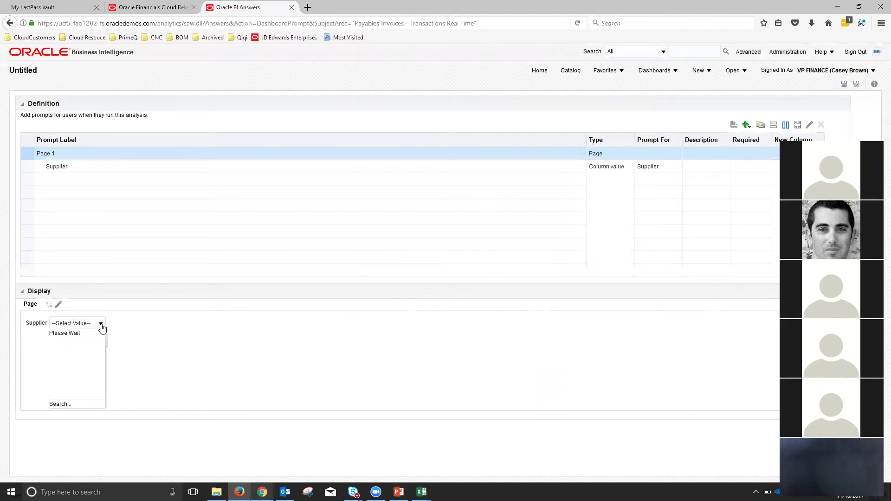
scroll(98, 366, "down", 3)
scroll(96, 364, "down", 5)
scroll(95, 361, "up", 10)
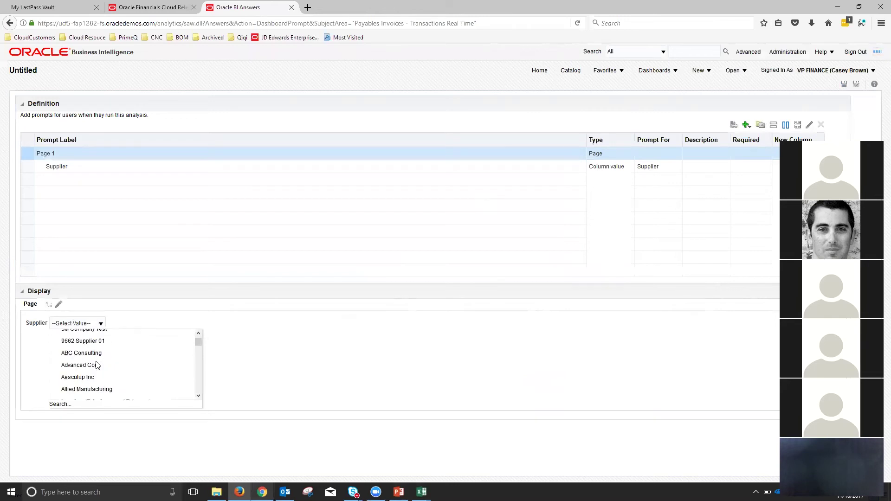
left_click(366, 360)
left_click(844, 83)
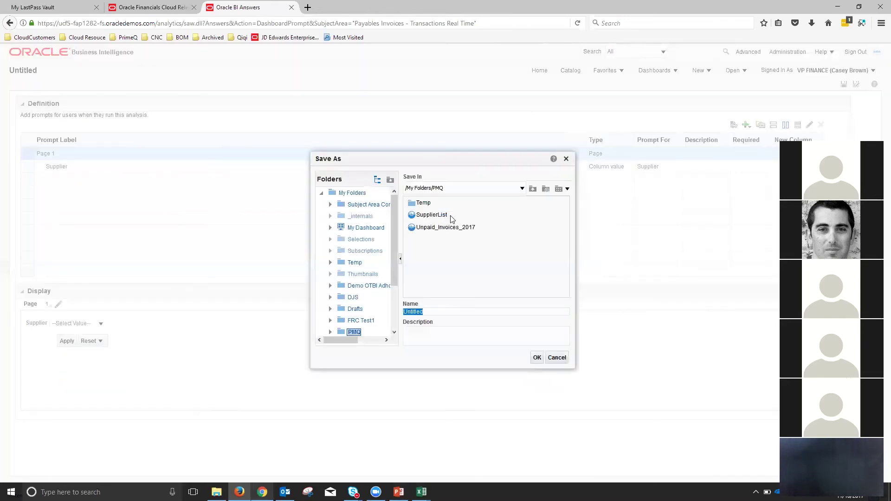
- Save the dashboard prompt as SupplierPrompt in /My Folders/PMQ
type("SupplierPrompt")
left_click(536, 358)
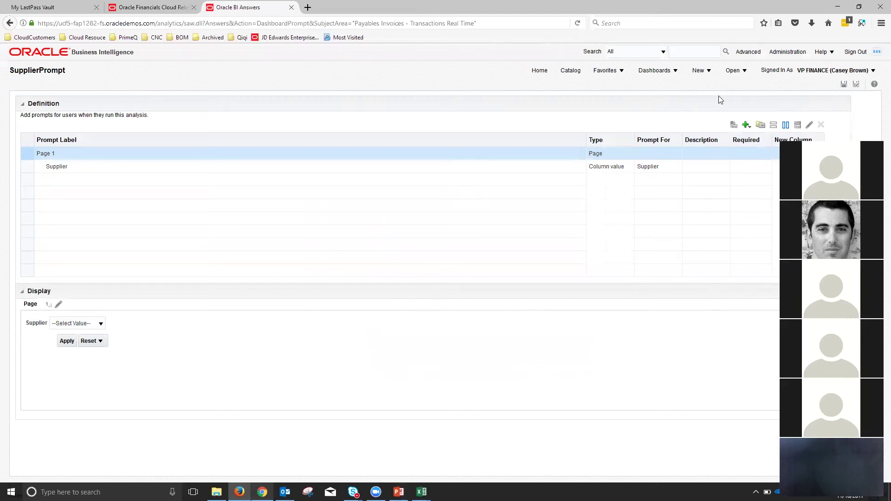
left_click(706, 72)
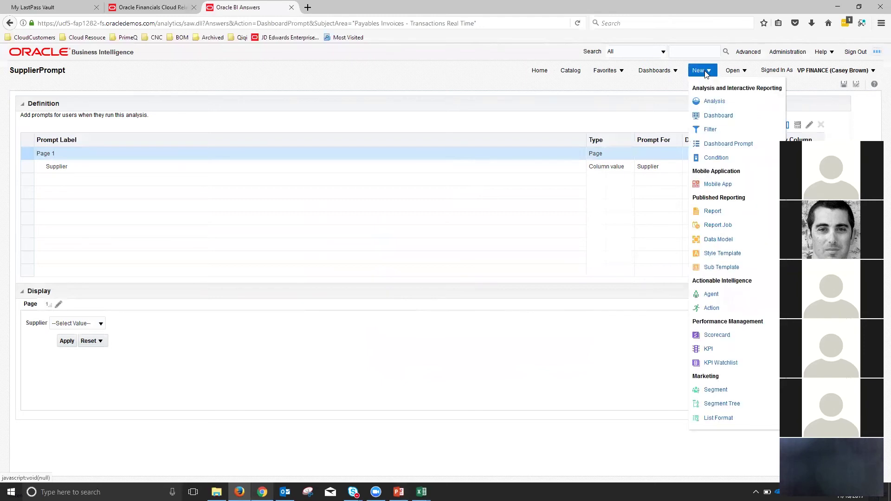
- Create a dashboard named Unpaid_Invoices_2017_Dash located in My Folders/PMQ
left_click(718, 116)
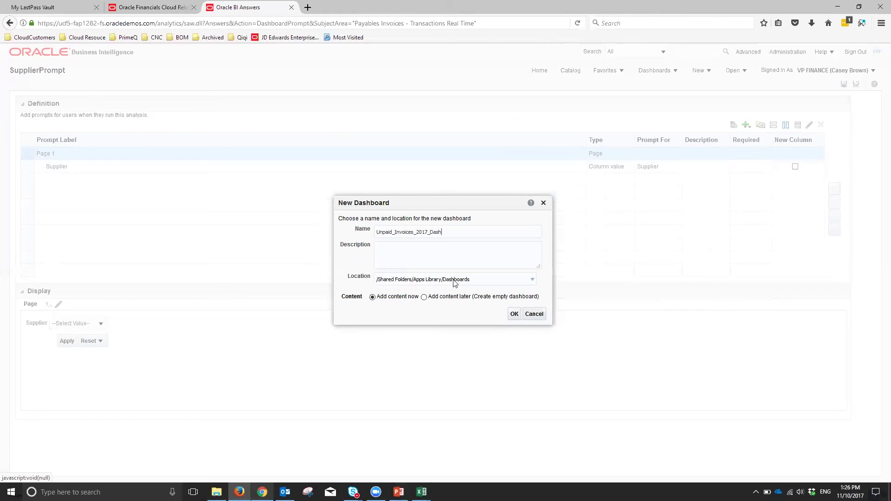
left_click(435, 282)
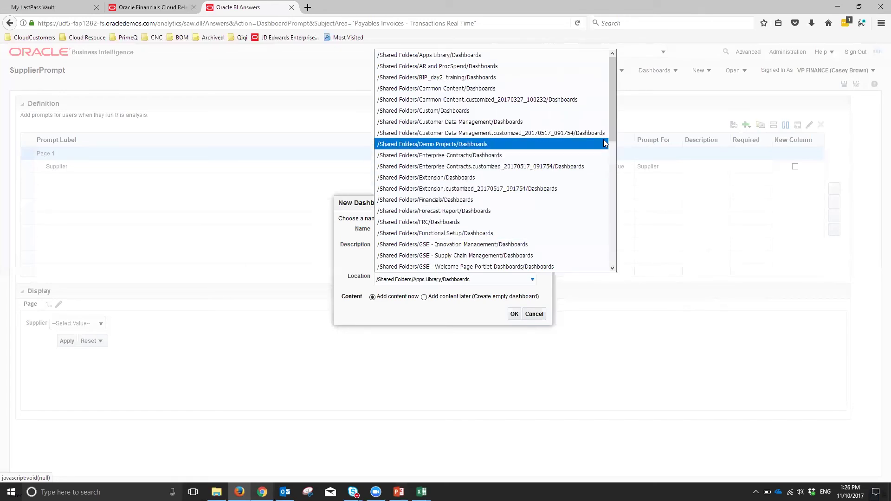
left_click_drag(612, 134, 608, 267)
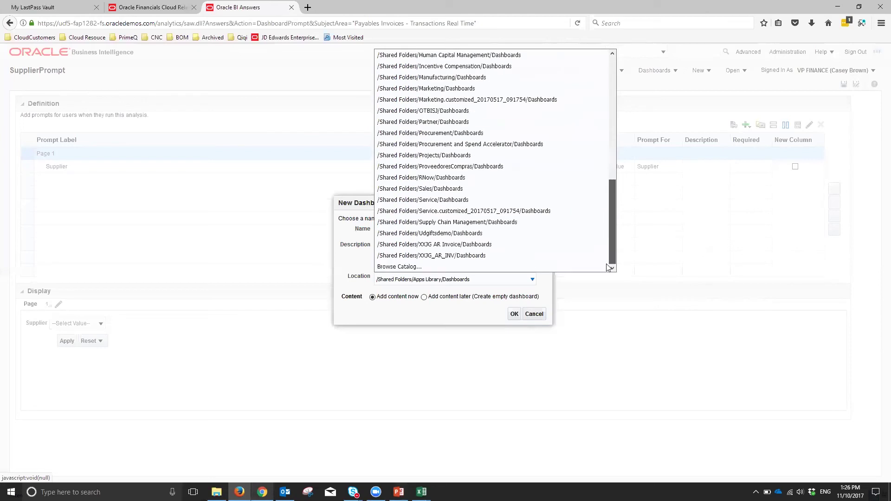
left_click(413, 268)
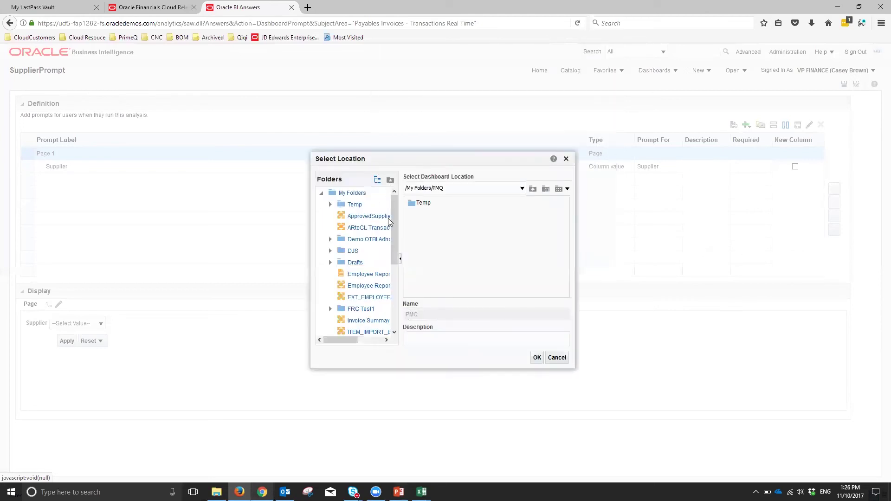
left_click(537, 358)
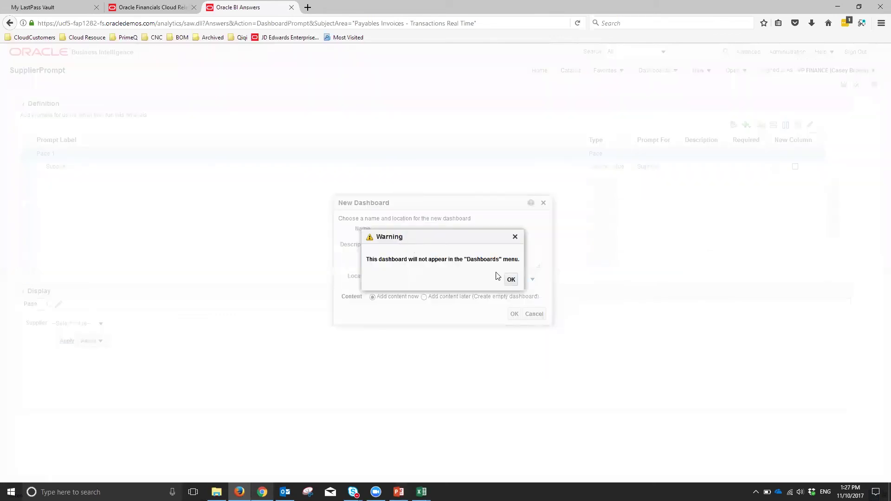
left_click(511, 280)
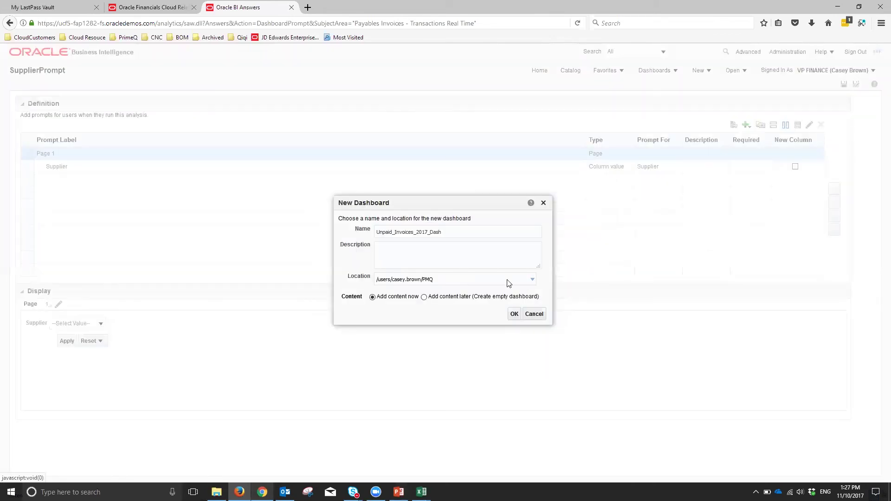
left_click(514, 315)
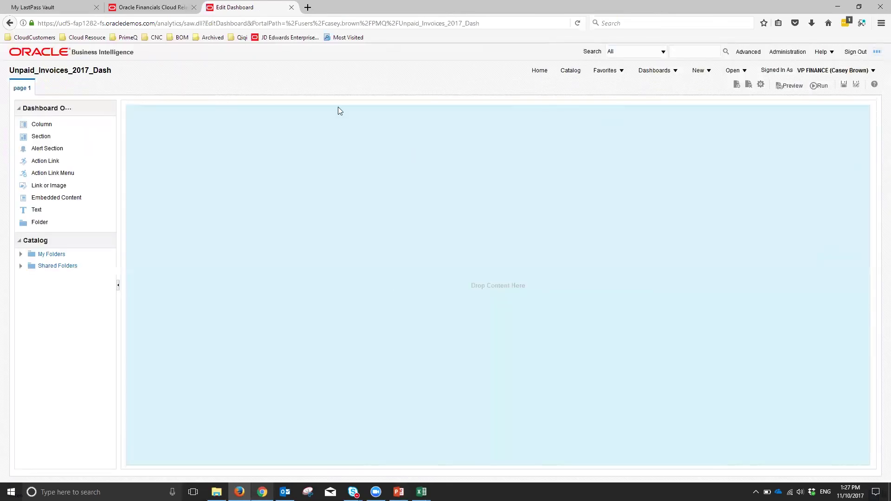
- Stack SupplierPrompt, SupplierList and Unpaid_Invoices_2017 on the dashboard page, then save and run it
left_click(21, 254)
left_click_drag(113, 275, 114, 378)
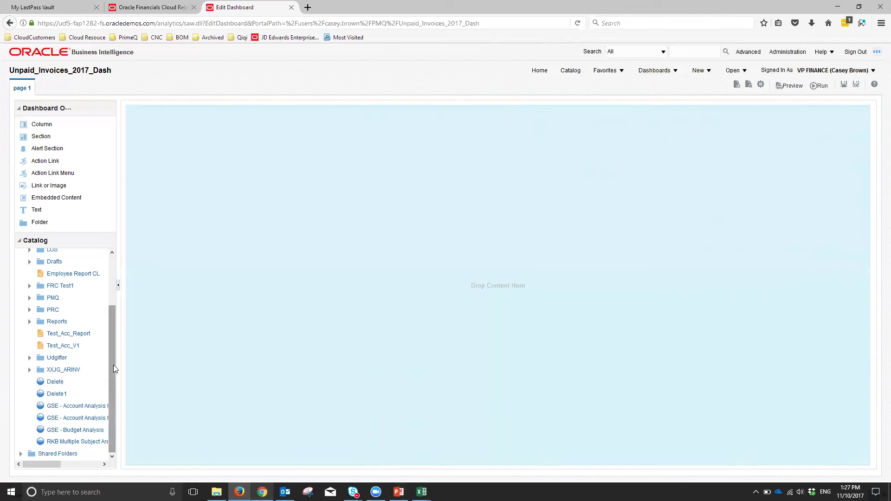
left_click(29, 298)
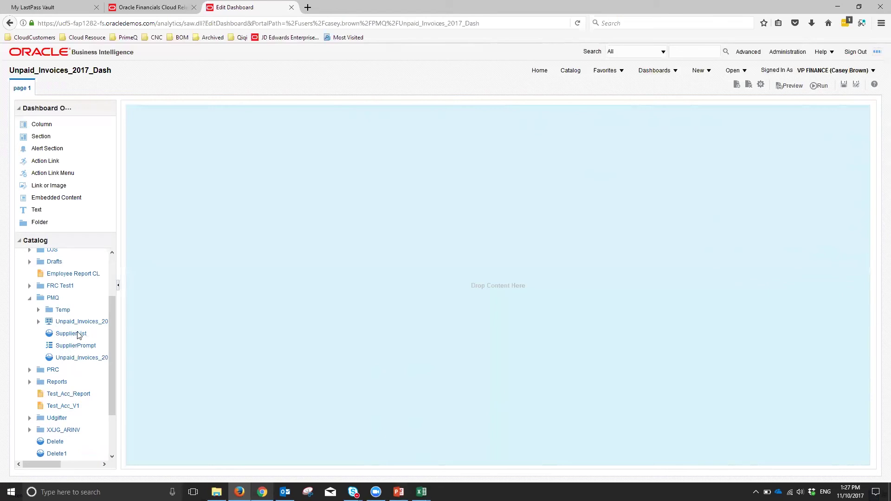
left_click_drag(69, 350, 221, 125)
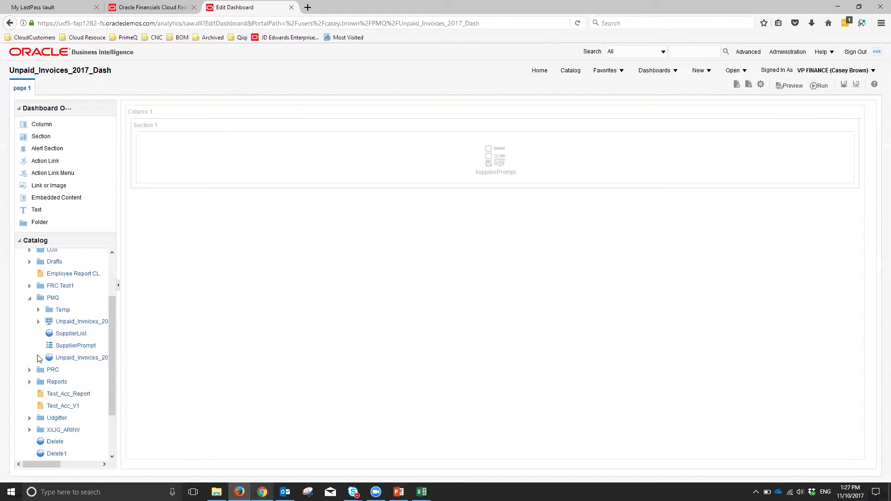
left_click_drag(67, 336, 212, 235)
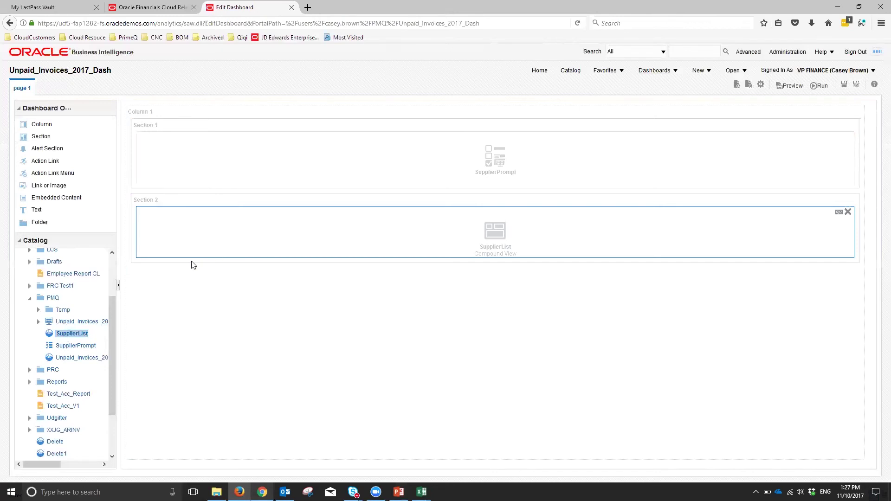
left_click_drag(73, 361, 298, 323)
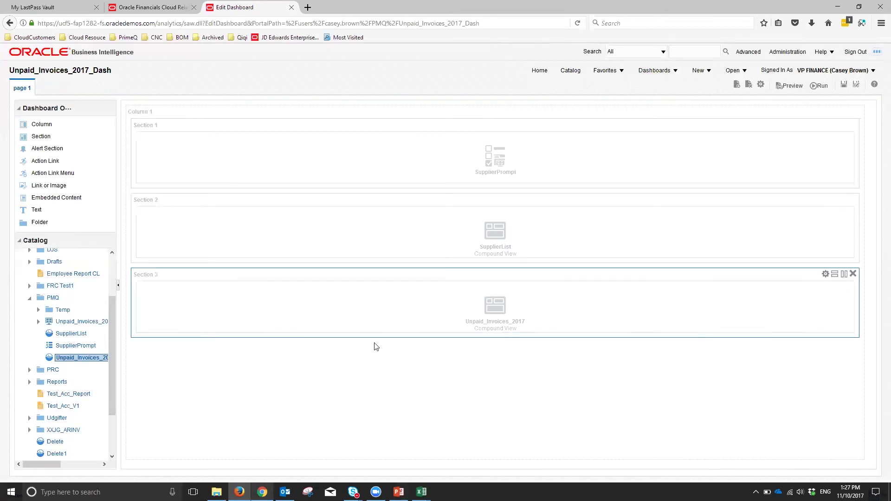
left_click(844, 88)
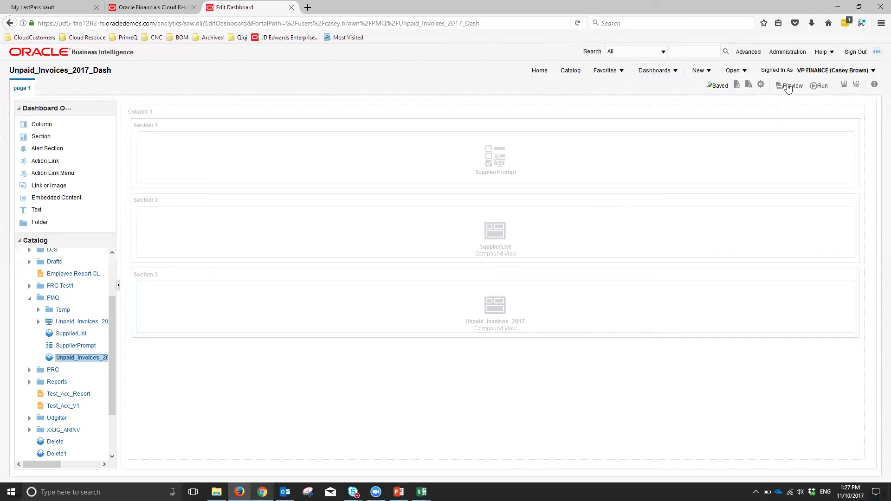
left_click(819, 87)
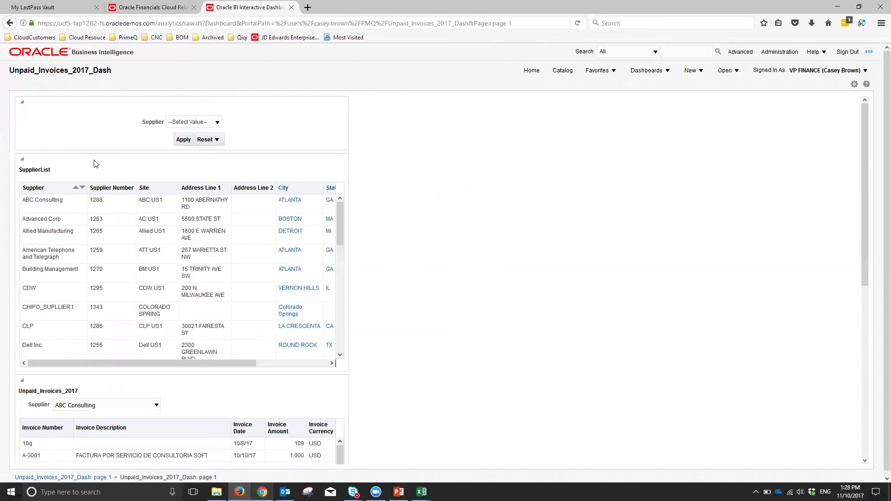
- Apply ABC Consulting in the dashboard's Supplier prompt, then go to the Catalog
scroll(129, 378, "down", 3)
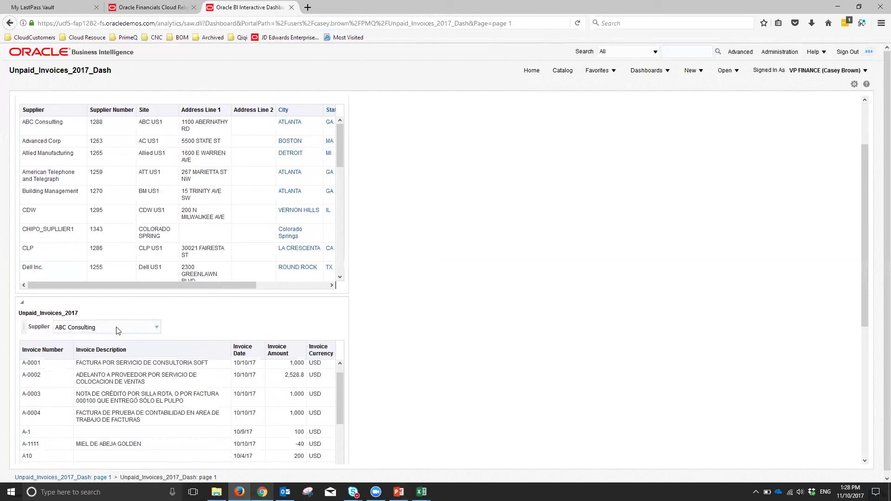
left_click(134, 332)
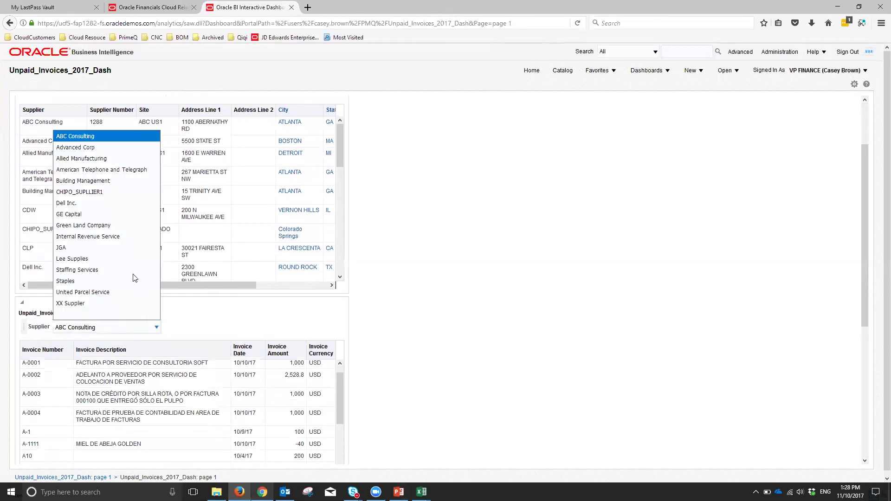
scroll(483, 395, "down", 5)
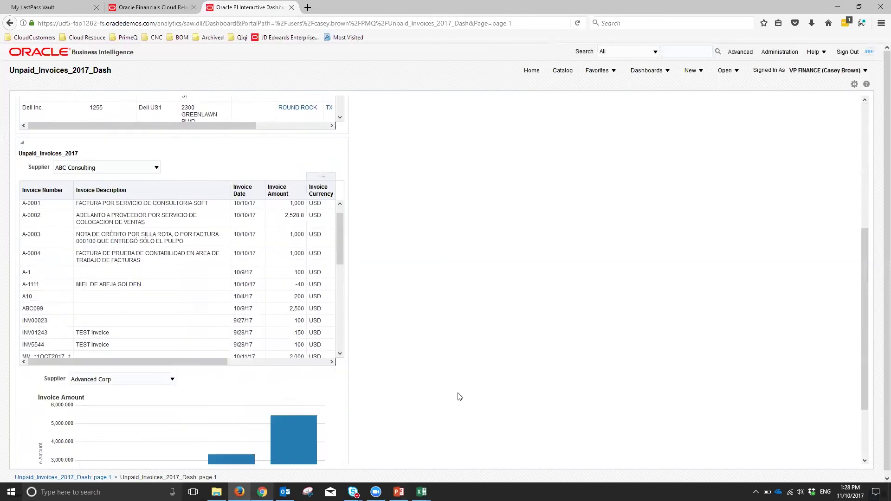
scroll(459, 396, "down", 3)
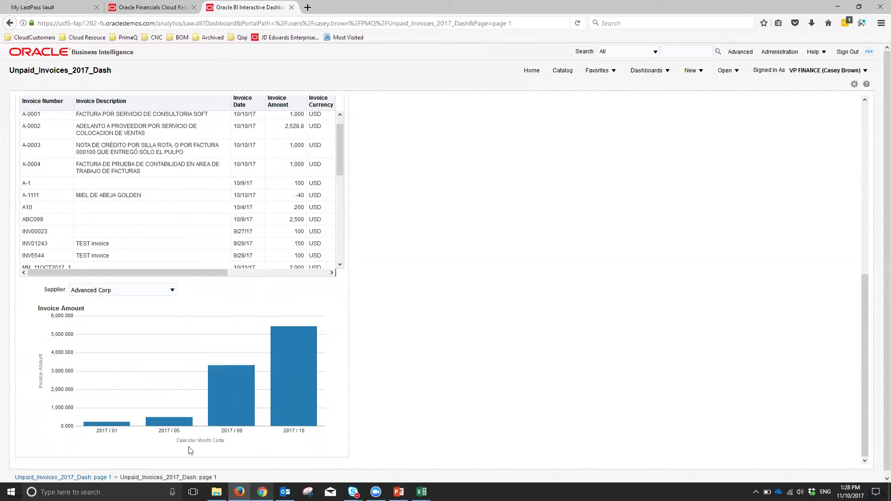
scroll(446, 375, "up", 8)
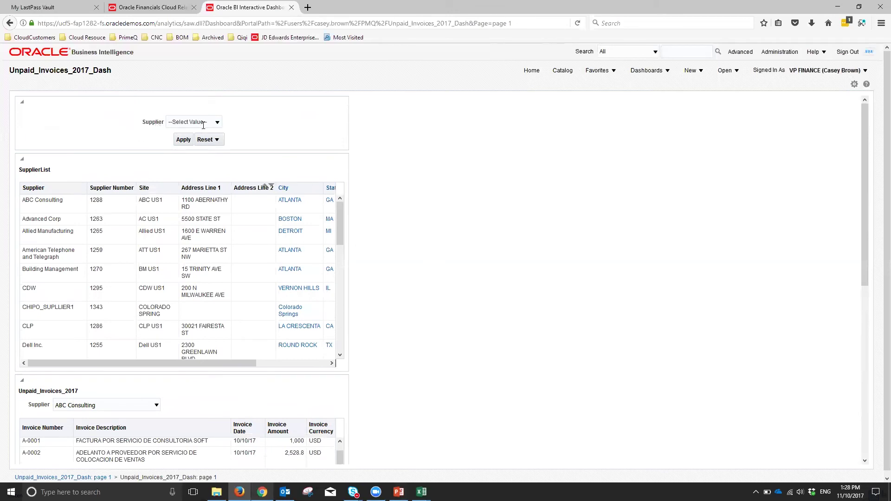
left_click(218, 122)
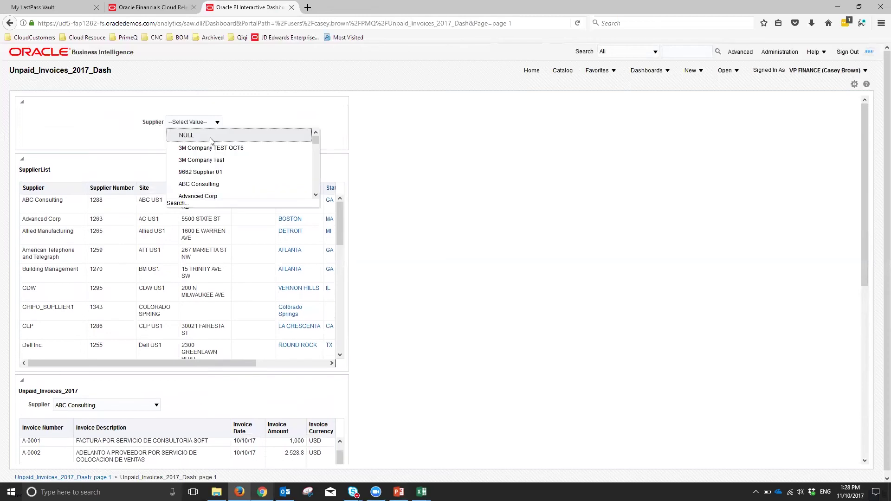
left_click(209, 183)
left_click(184, 141)
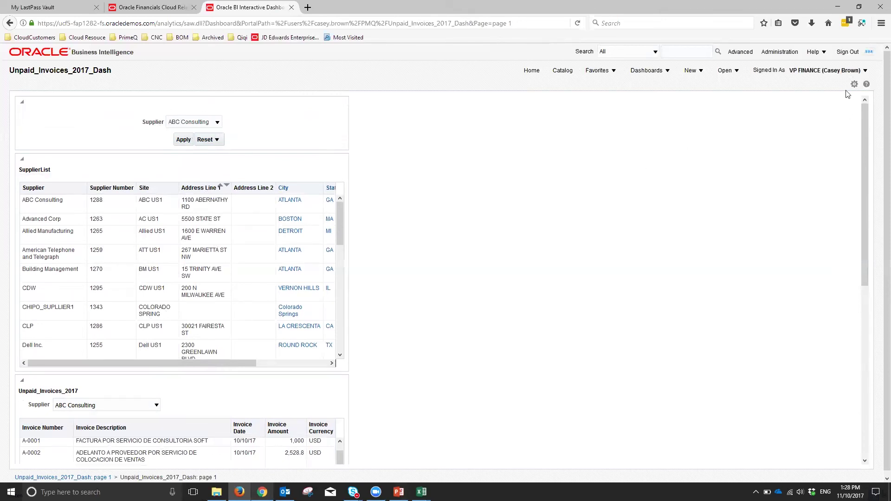
left_click(562, 71)
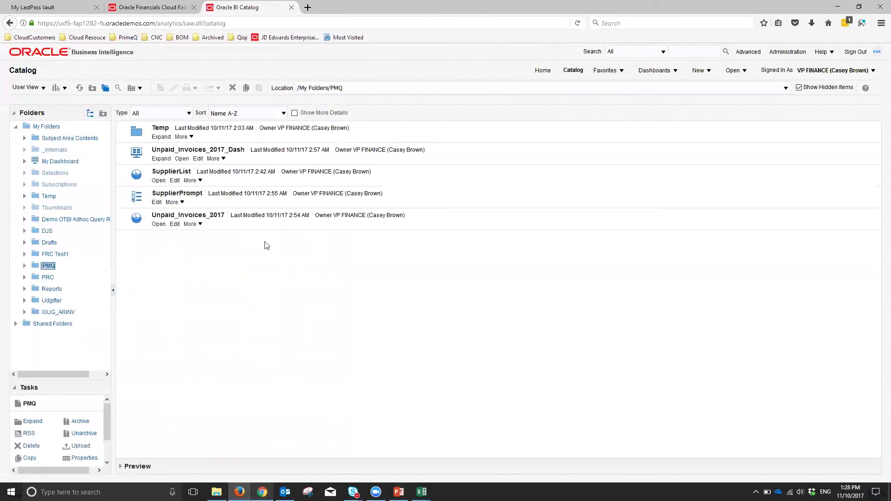
- Make Supplier a table prompt on SupplierList, keeping ABC Consulting selected
left_click(175, 181)
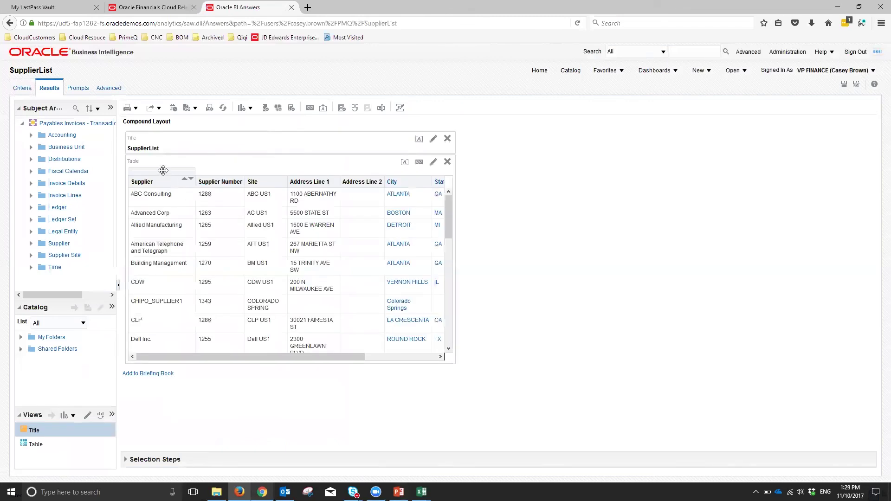
left_click_drag(163, 171, 229, 158)
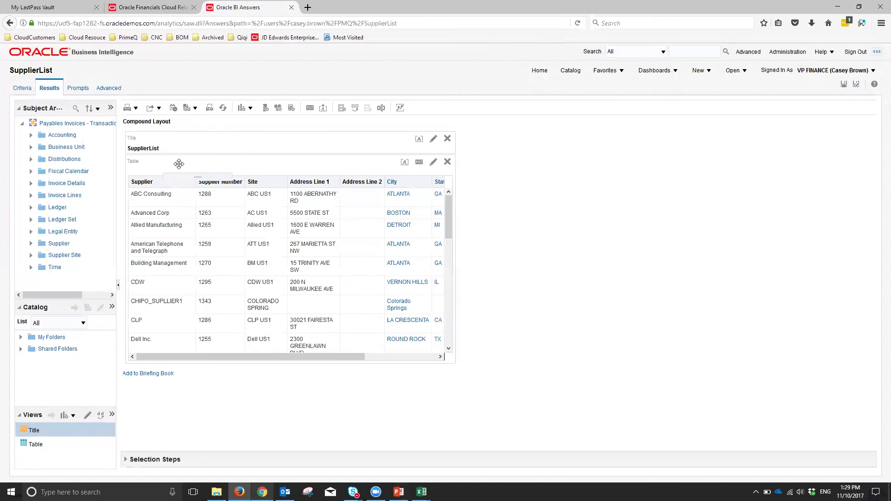
left_click_drag(166, 167, 182, 174)
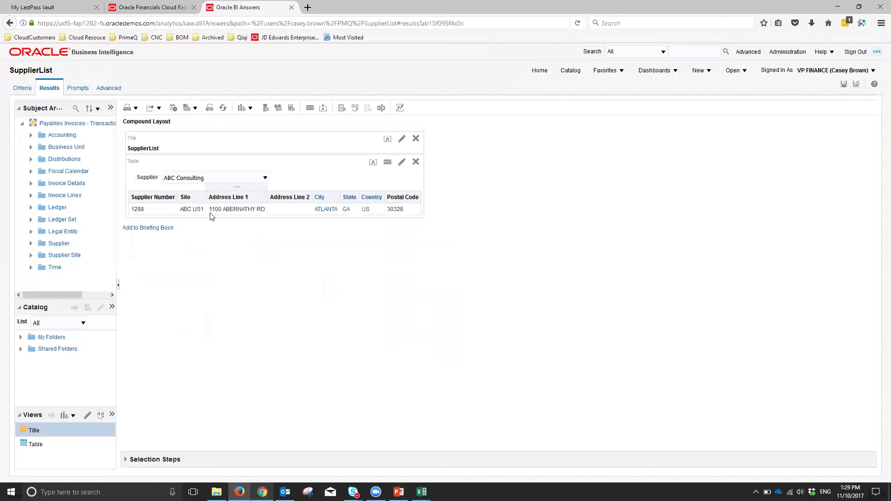
left_click(241, 178)
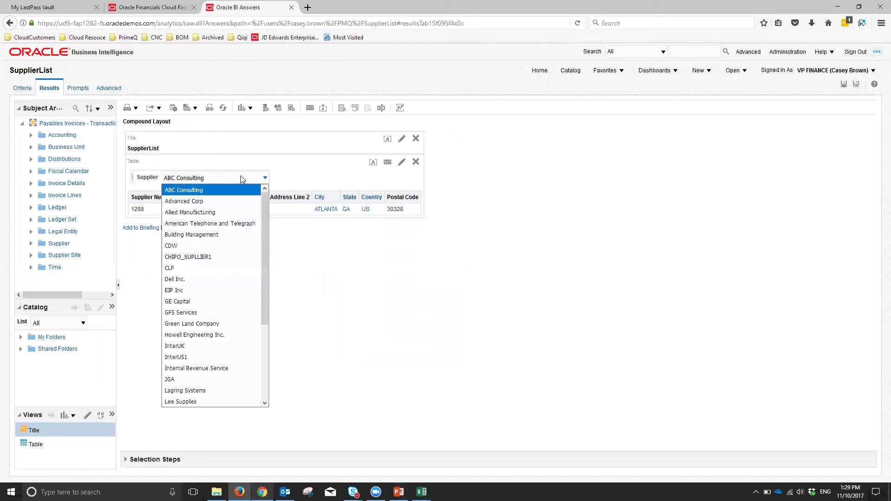
left_click(363, 248)
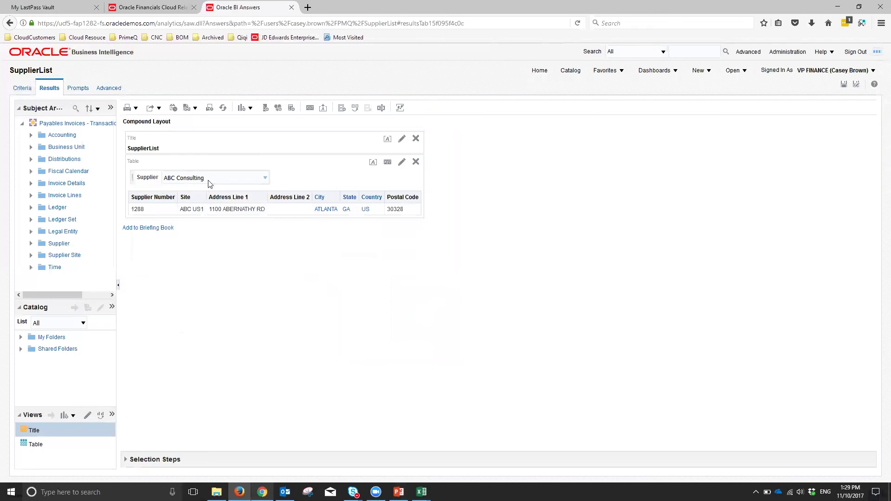
left_click(22, 88)
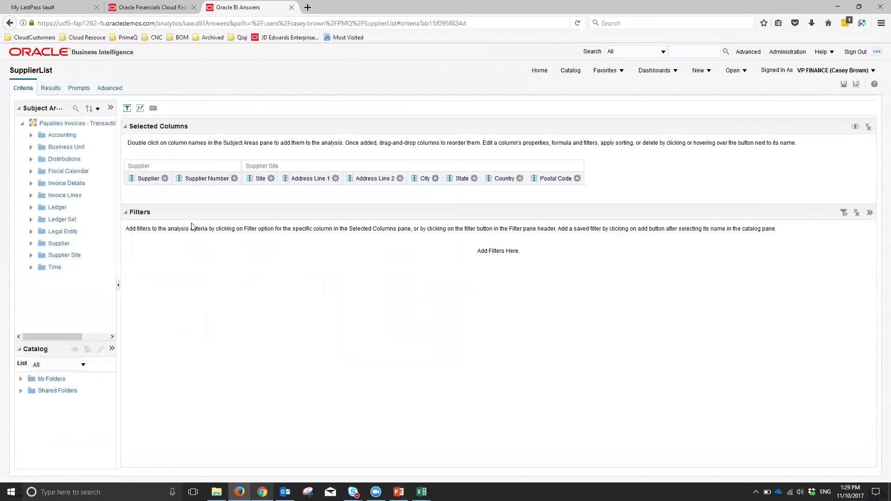
- Add a 'Supplier is prompted' filter to SupplierList and save the analysis
left_click(843, 211)
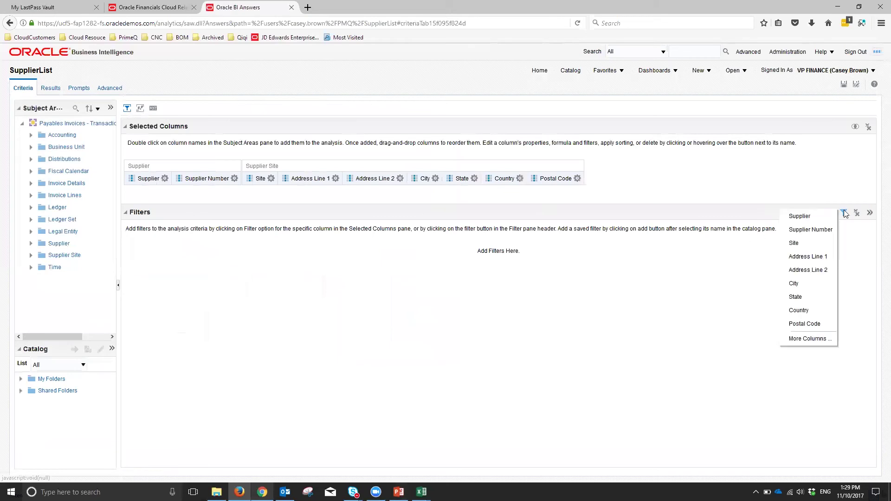
left_click(807, 218)
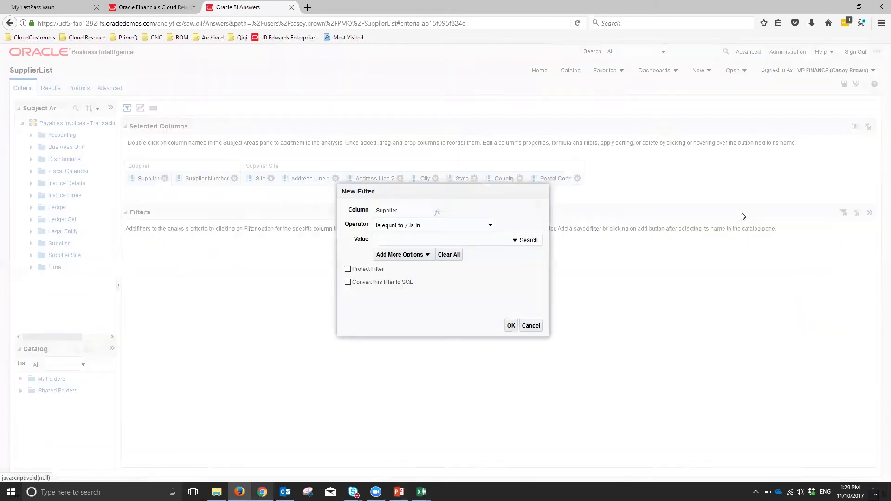
left_click(490, 226)
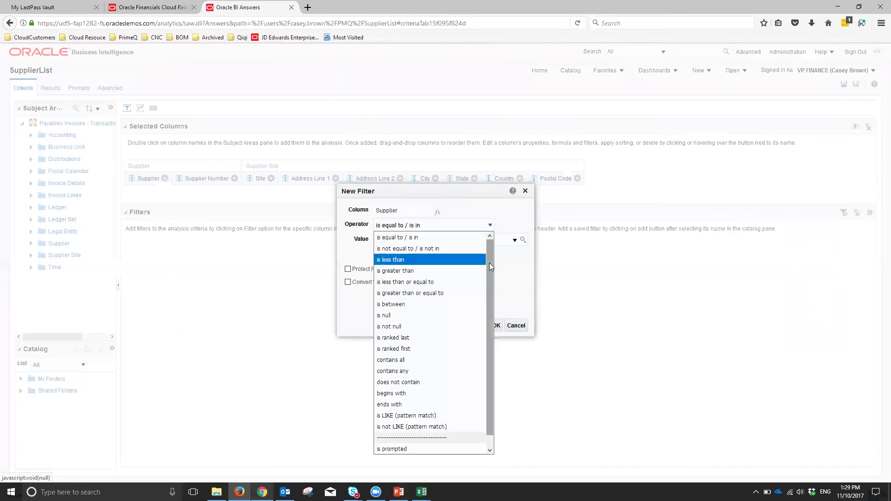
scroll(489, 263, "down", 1)
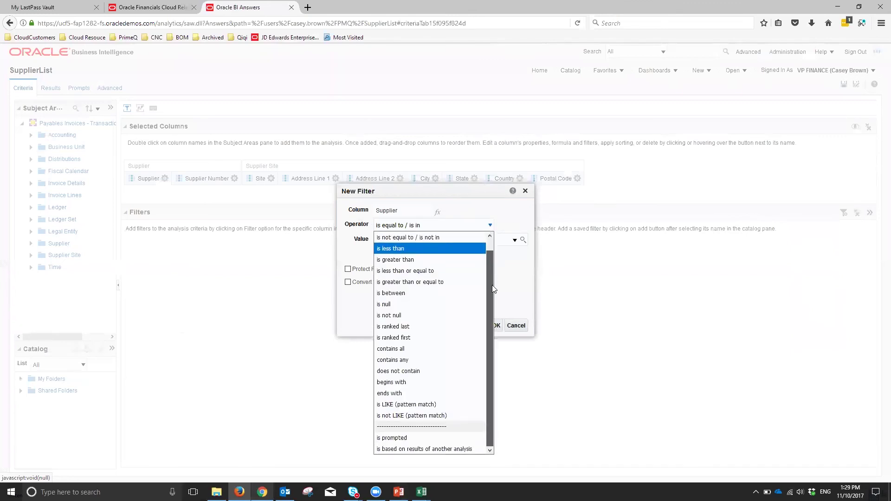
left_click(393, 438)
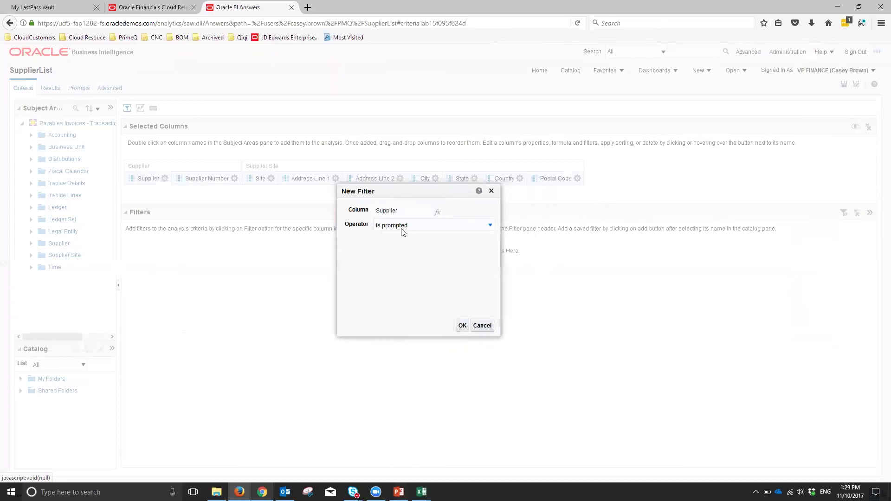
left_click(462, 325)
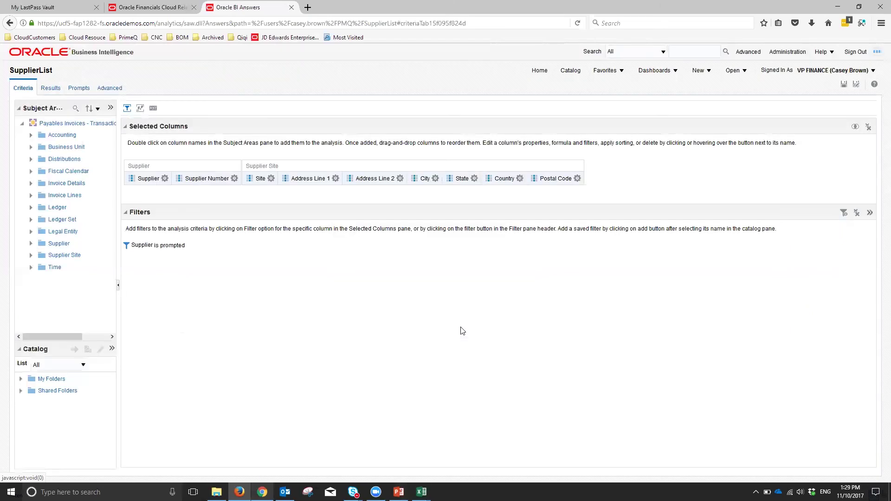
left_click(842, 88)
left_click(474, 178)
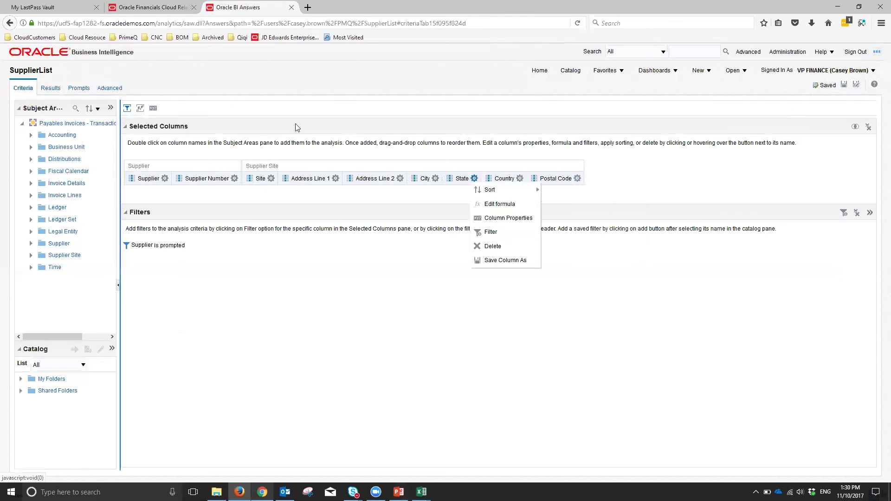
left_click(571, 72)
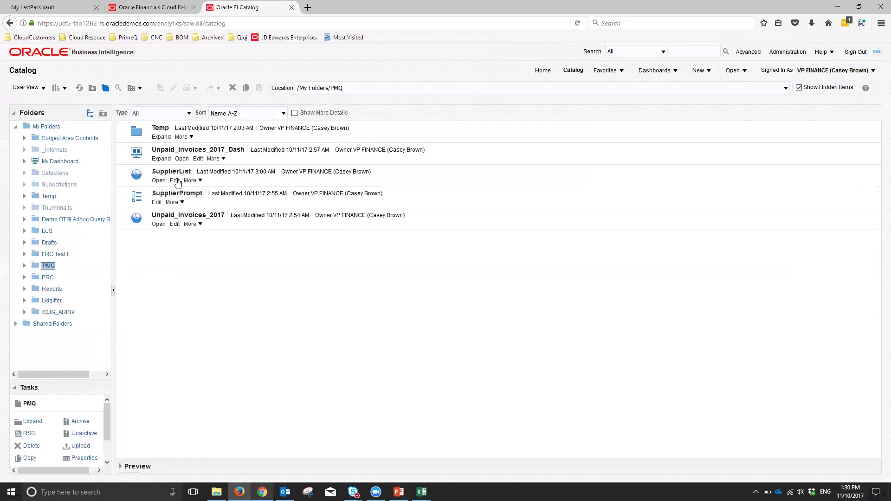
- Add a 'Supplier is prompted' filter to Unpaid_Invoices_2017 and save the analysis
left_click(175, 225)
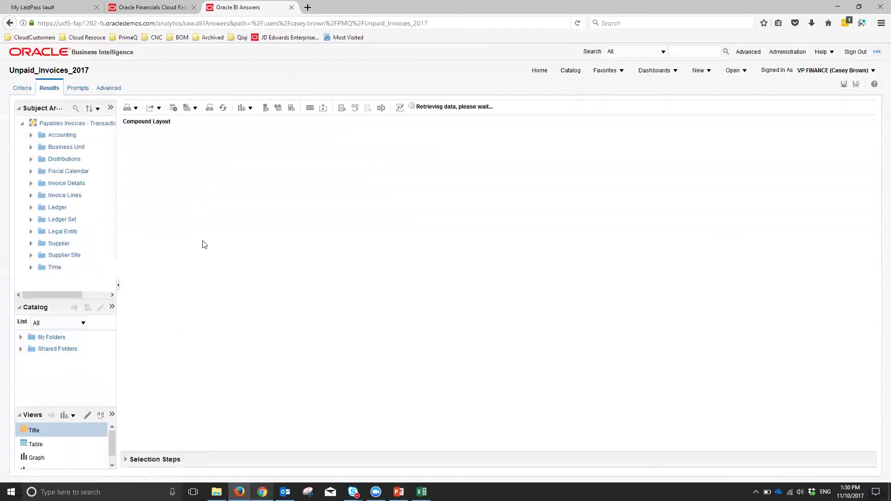
left_click(18, 89)
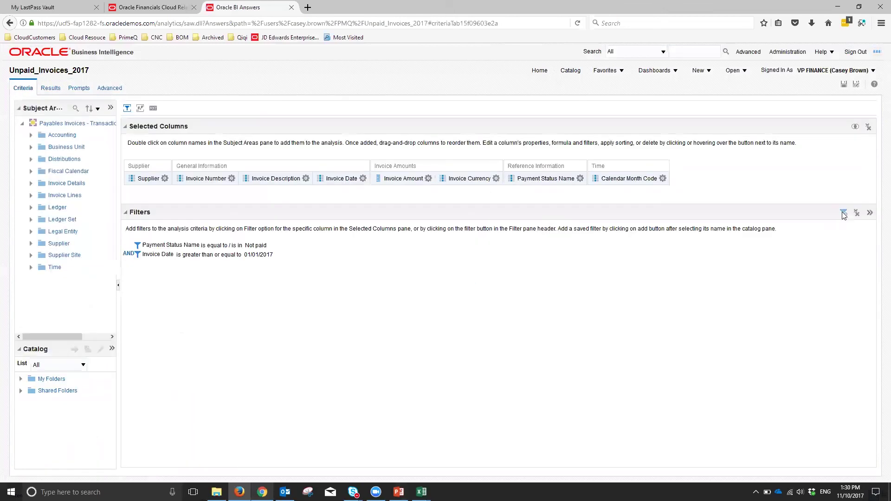
left_click(843, 214)
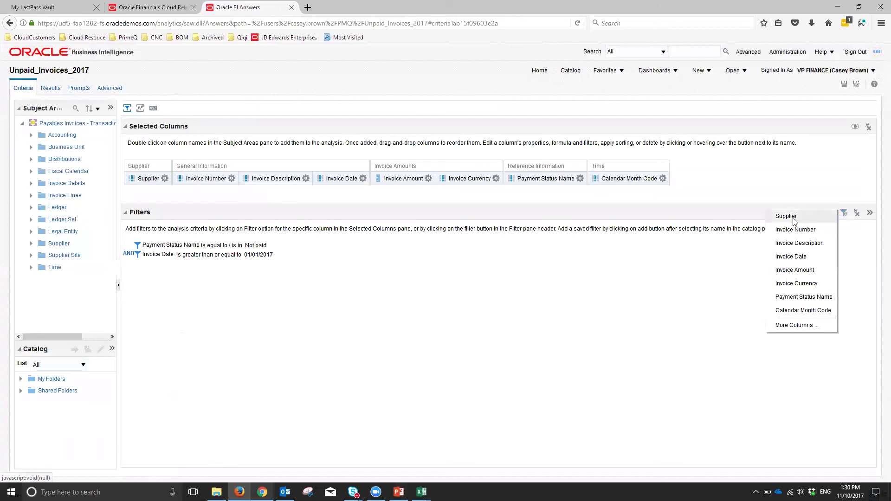
left_click(785, 217)
left_click(410, 227)
scroll(441, 361, "down", 1)
left_click(409, 438)
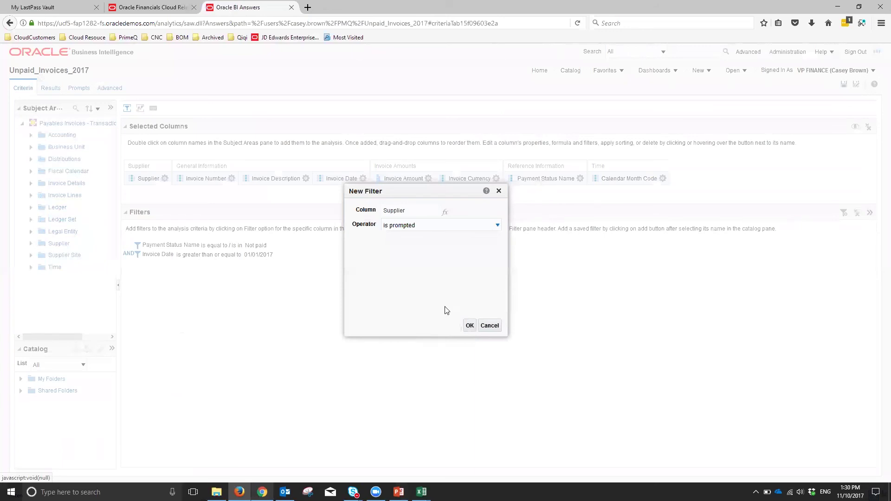
left_click(470, 326)
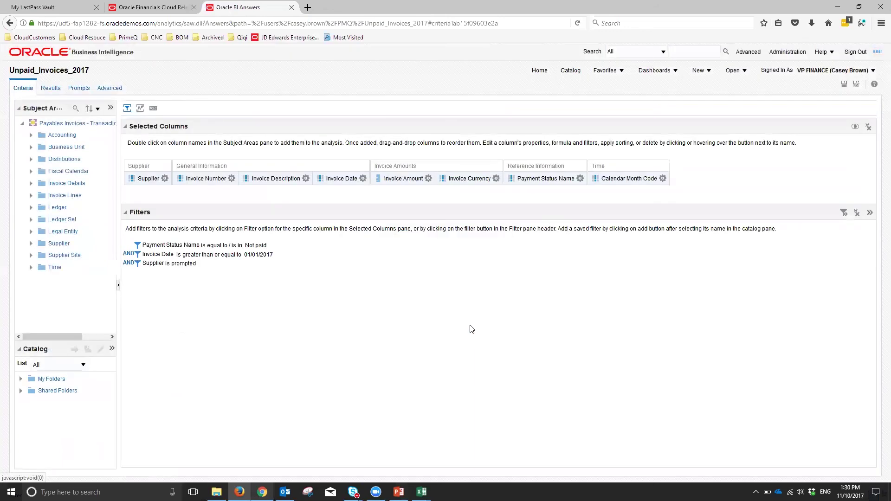
left_click(843, 85)
left_click(570, 71)
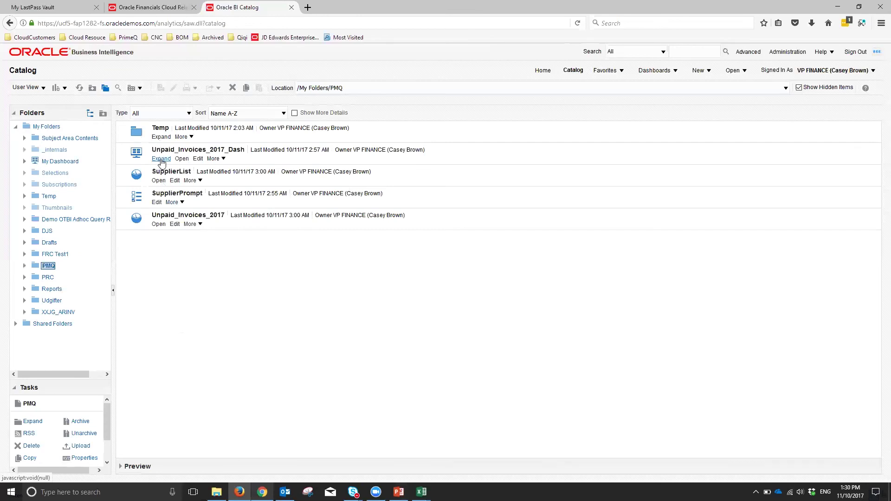
- Open Unpaid_Invoices_2017_Dash and filter it to supplier ABC Consulting
left_click(182, 158)
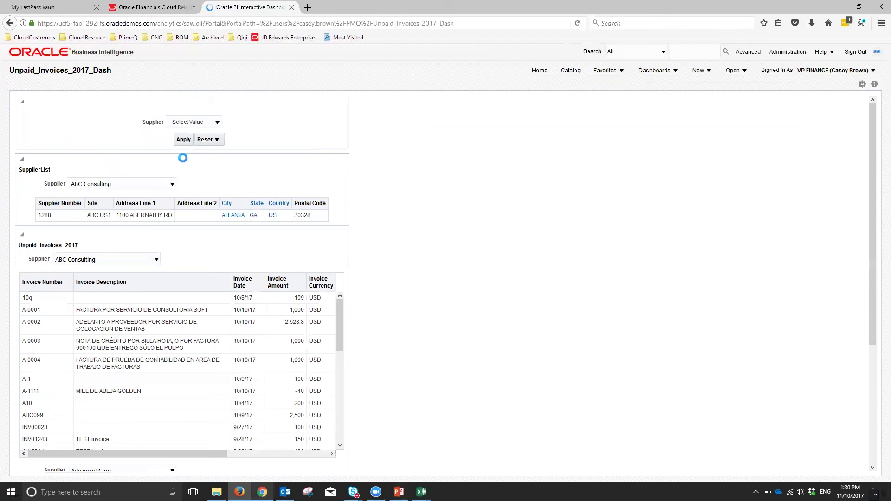
left_click(218, 122)
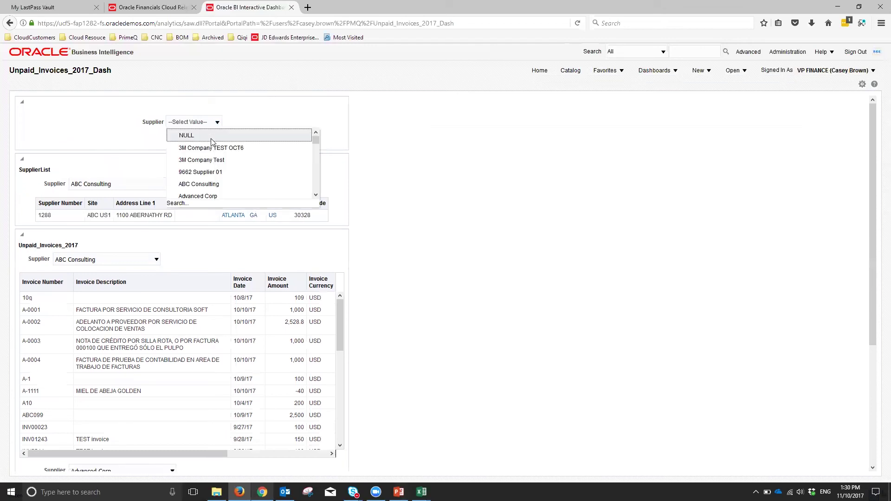
scroll(222, 160, "down", 1)
left_click(232, 143)
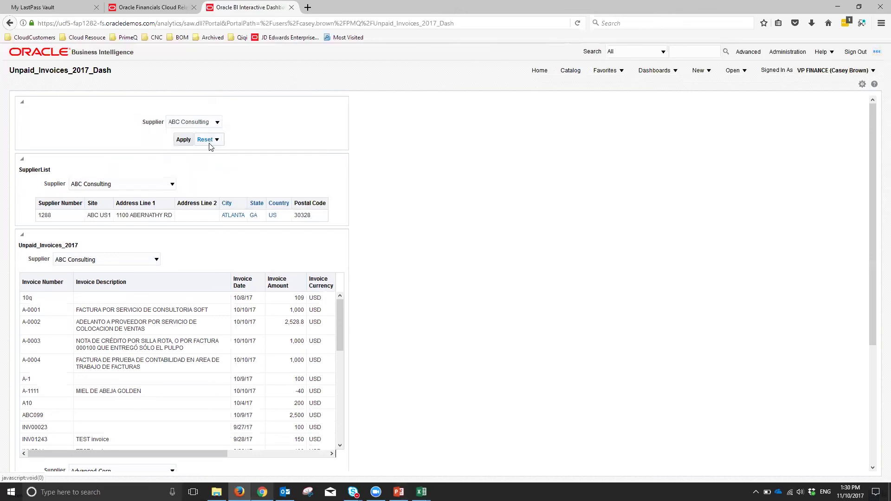
left_click(182, 140)
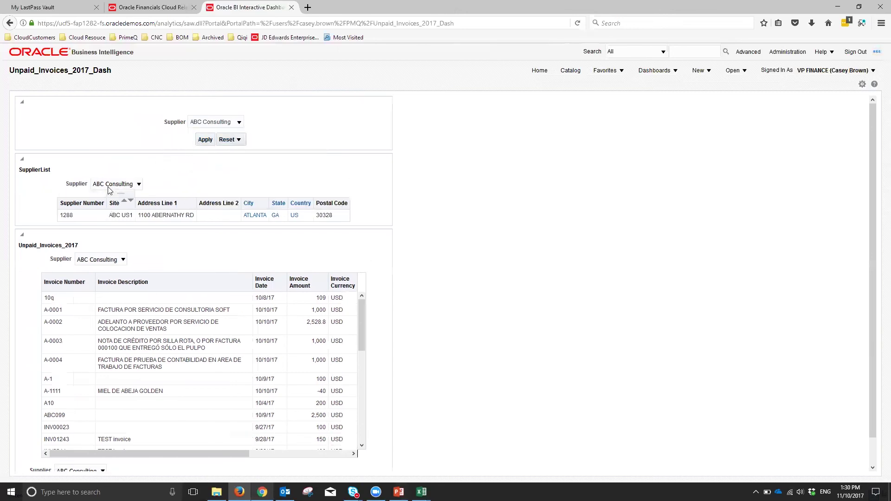
scroll(232, 325, "down", 1)
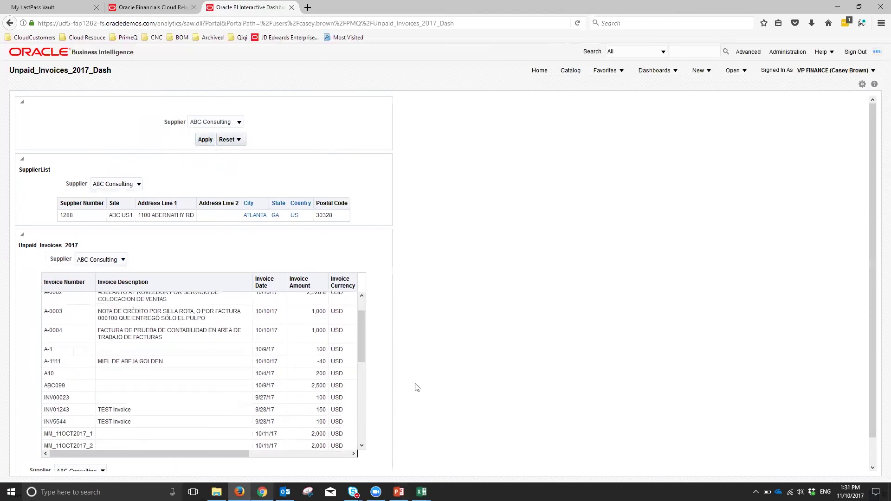
scroll(413, 387, "down", 1)
mouse_move(146, 237)
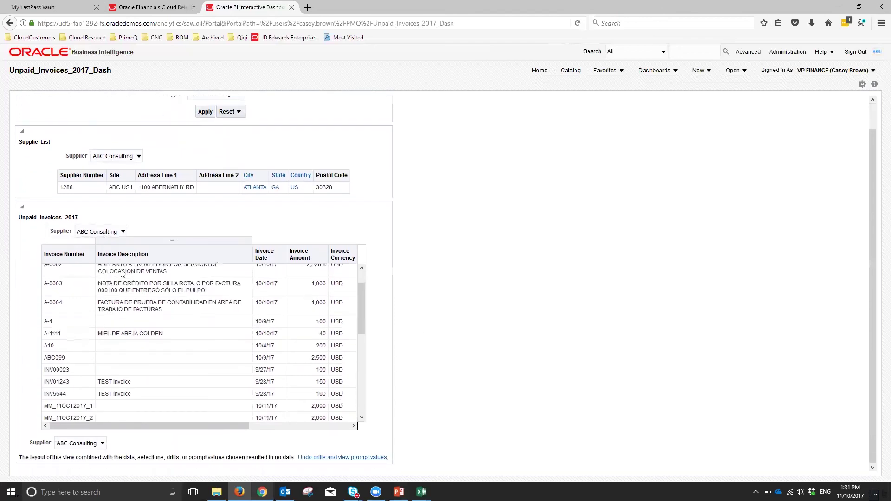
scroll(146, 237, "up", 1)
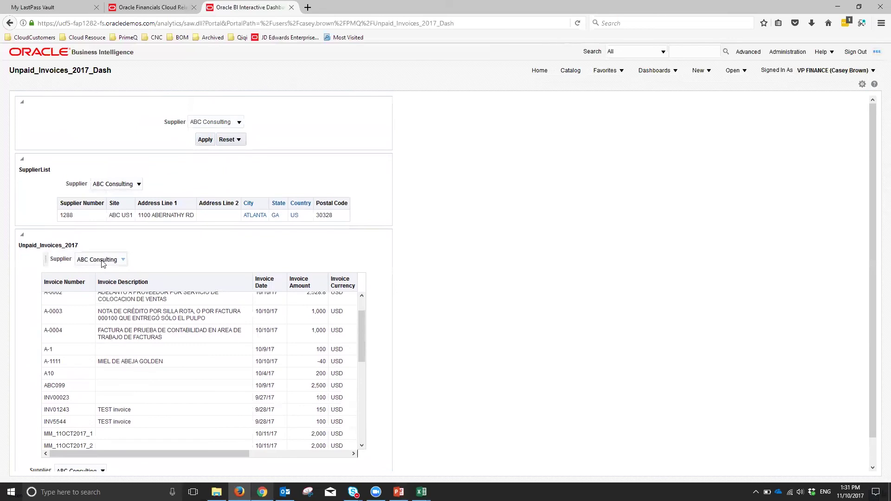
- Switch the dashboard's supplier filter to Advanced Corp, then to BBR
left_click(239, 122)
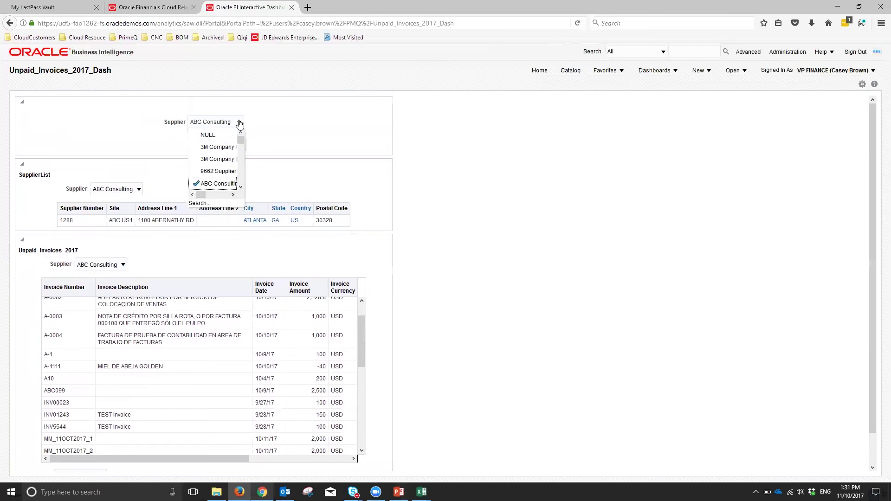
scroll(232, 155, "down", 2)
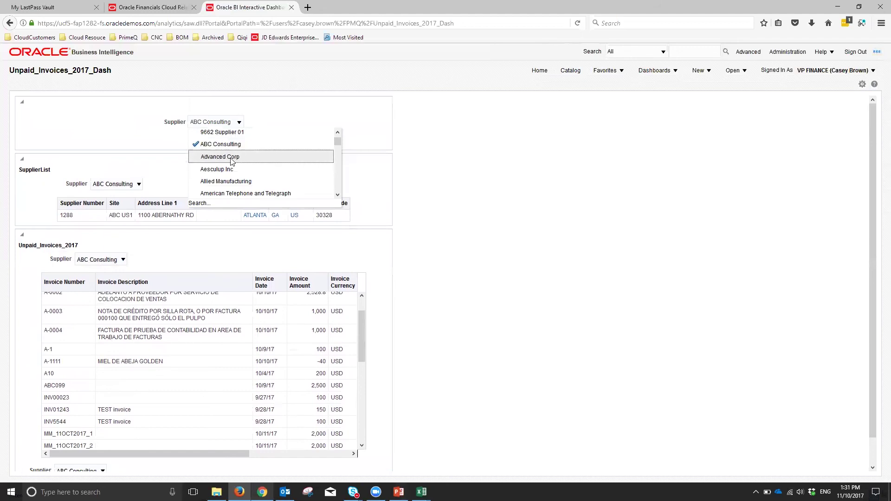
left_click(231, 157)
left_click(205, 139)
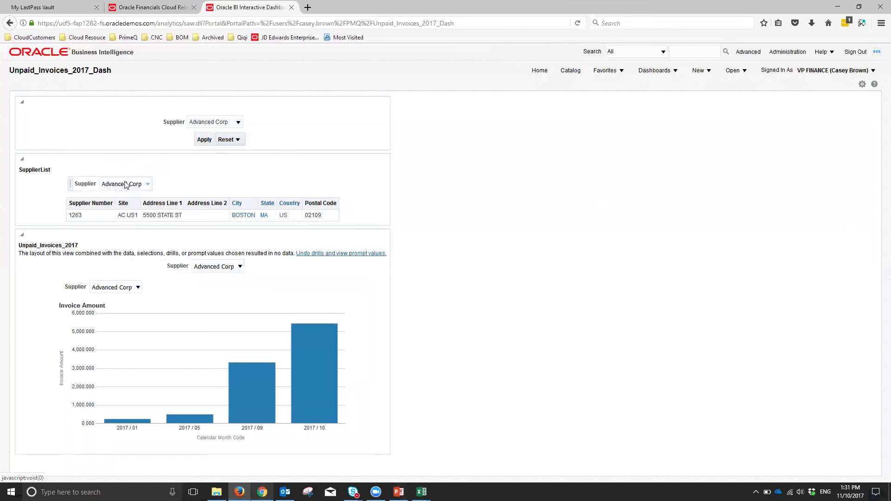
left_click(236, 123)
left_click(239, 124)
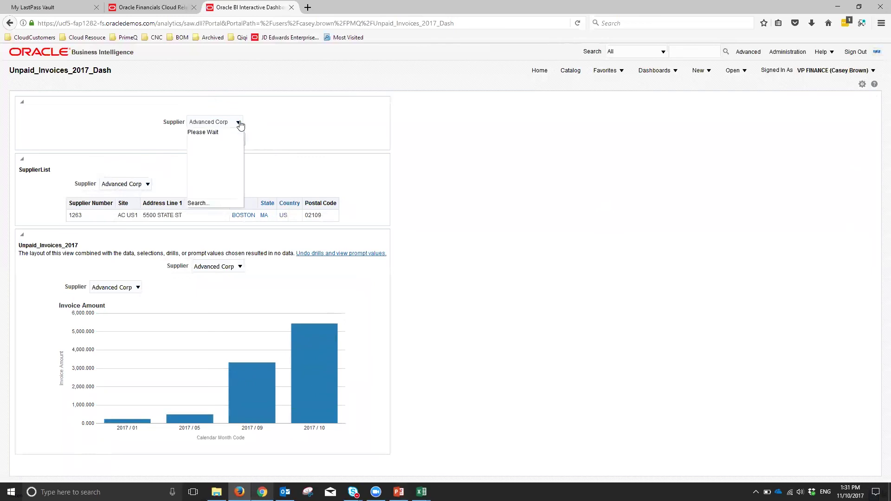
scroll(231, 162, "down", 1)
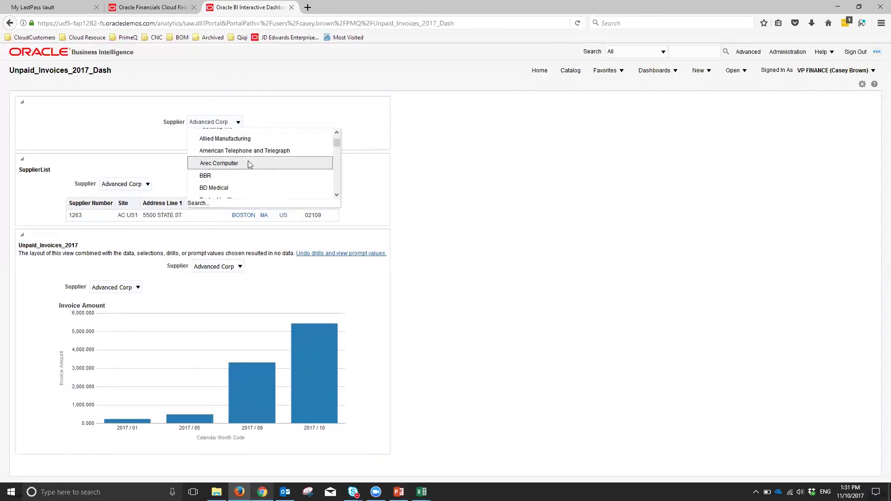
left_click(225, 176)
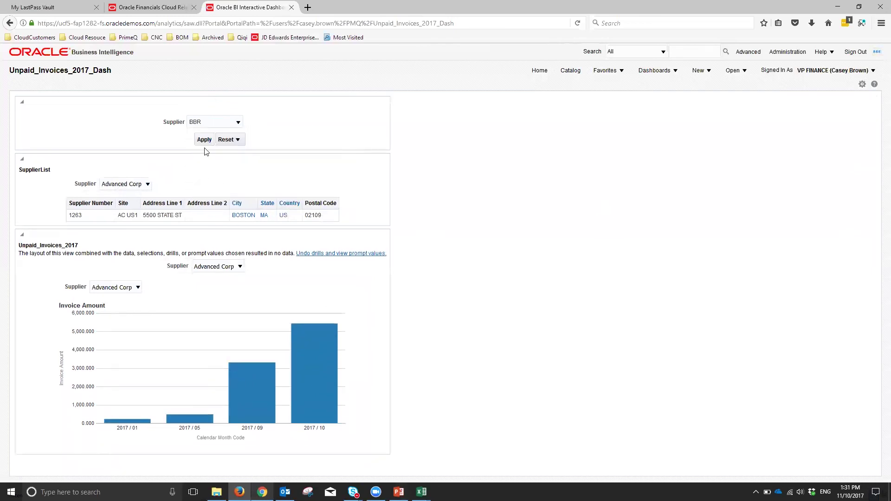
left_click(206, 141)
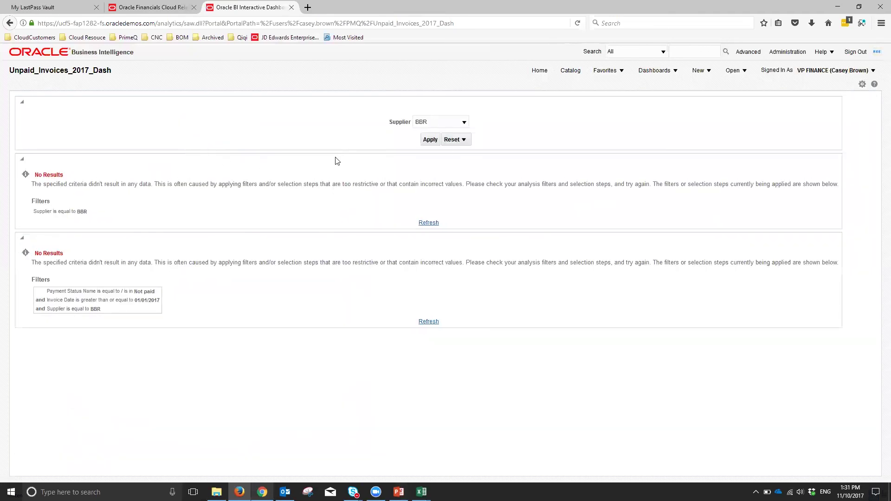
- Filter the dashboard to British Telecom, then back to Advanced Corp
left_click(464, 122)
scroll(457, 177, "down", 2)
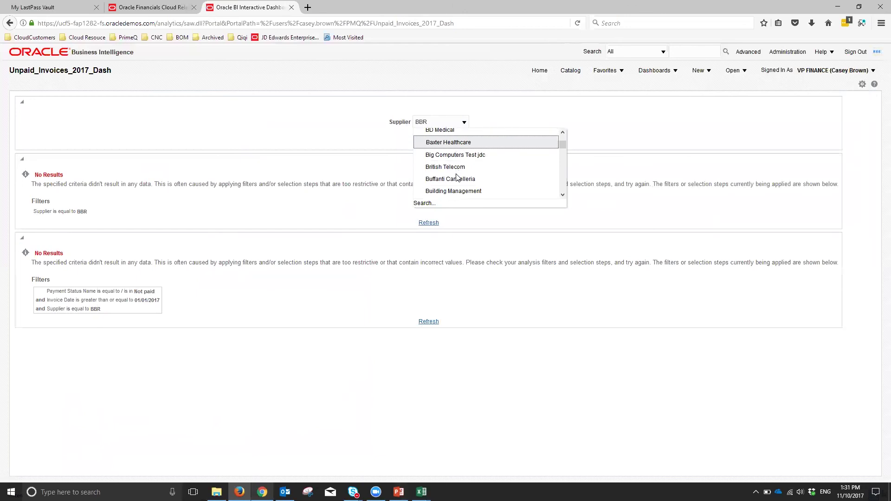
left_click(460, 163)
left_click(430, 139)
left_click(464, 122)
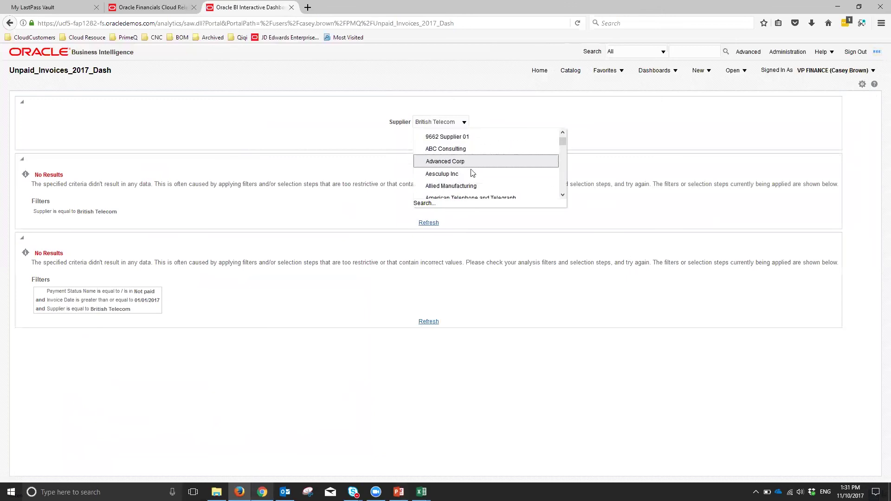
left_click(466, 161)
left_click(430, 140)
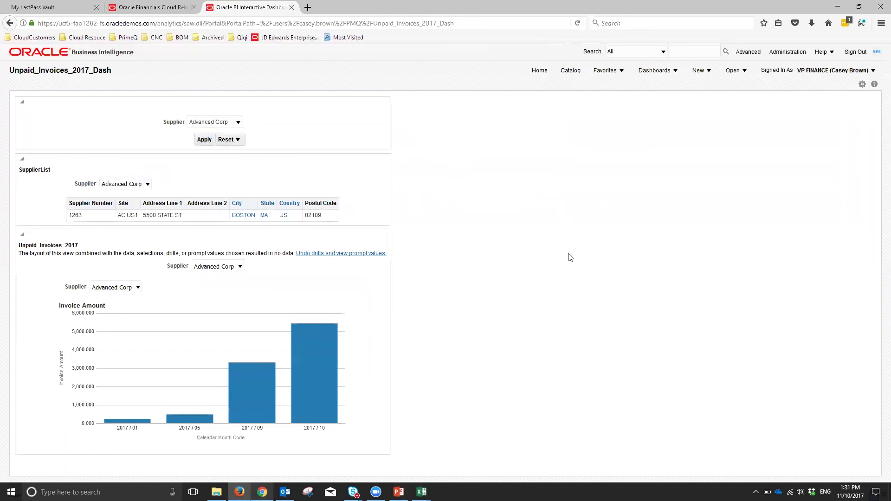
left_click(569, 70)
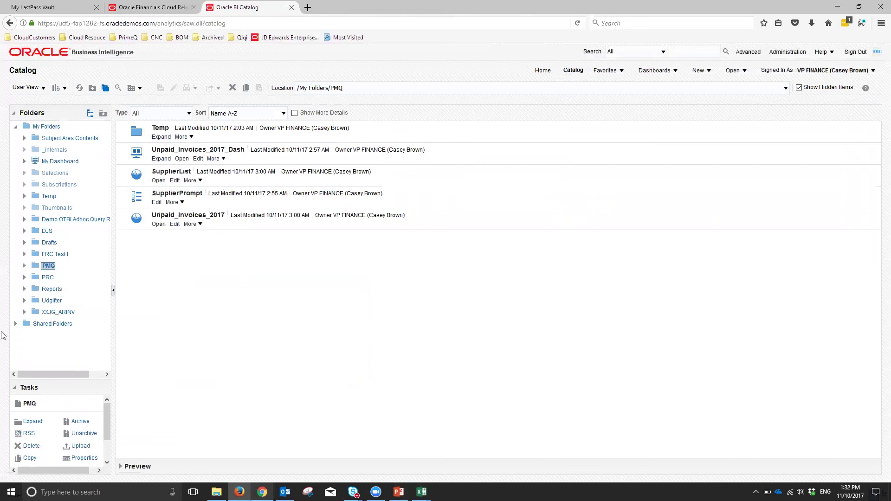
- Expand Shared Folders and its Custom subfolder in the catalog folder tree
left_click(15, 325)
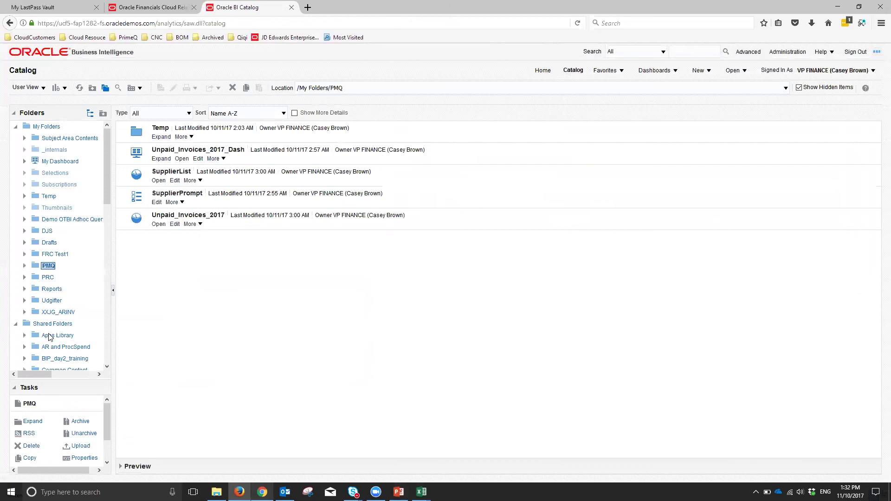
scroll(60, 293, "down", 3)
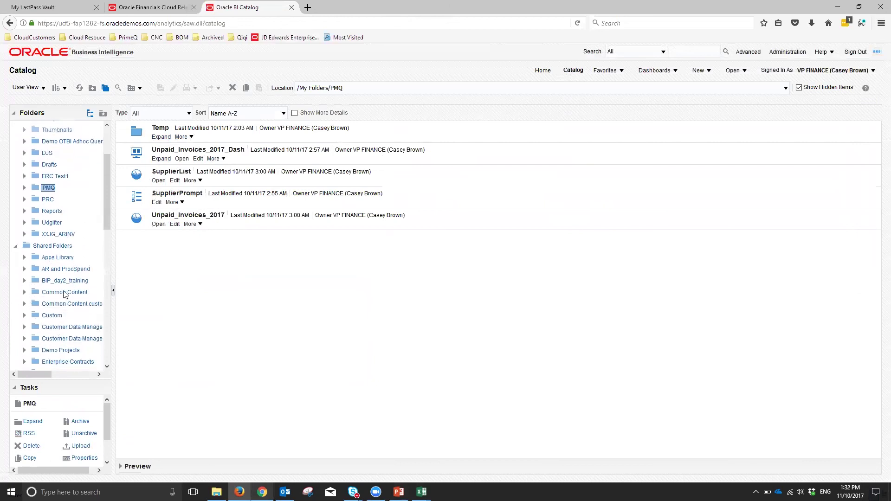
left_click(24, 316)
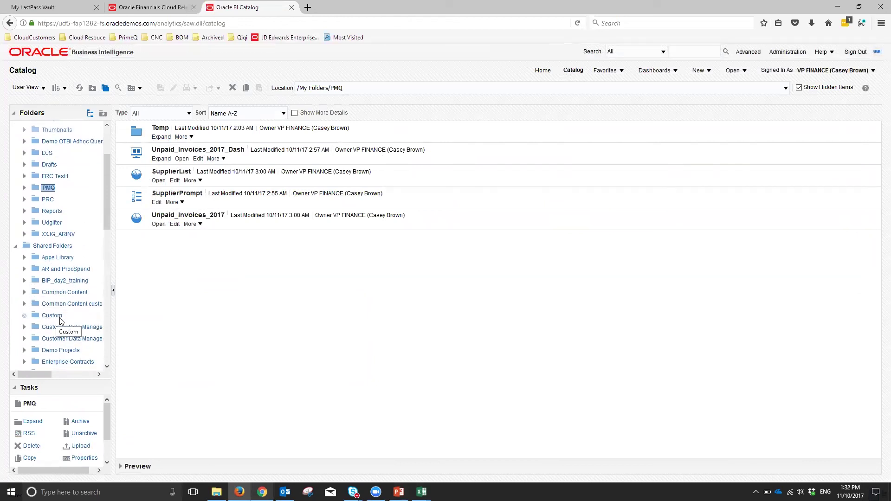
scroll(62, 318, "down", 1)
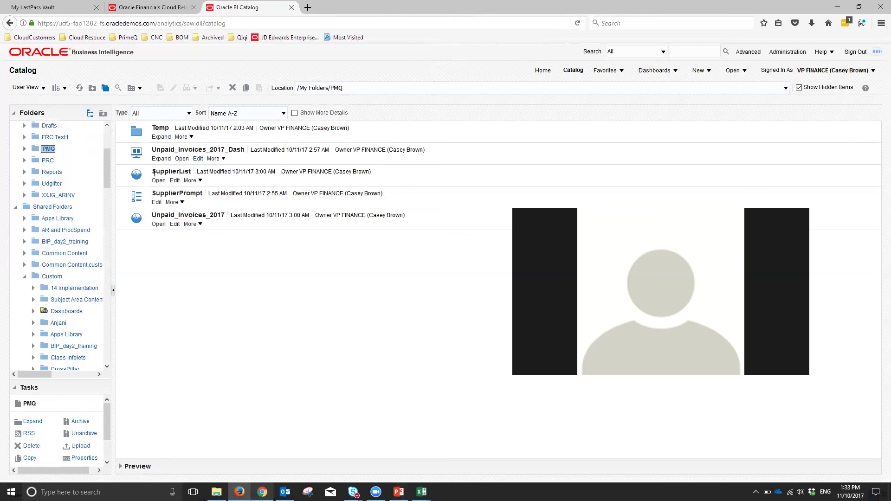
left_click(821, 52)
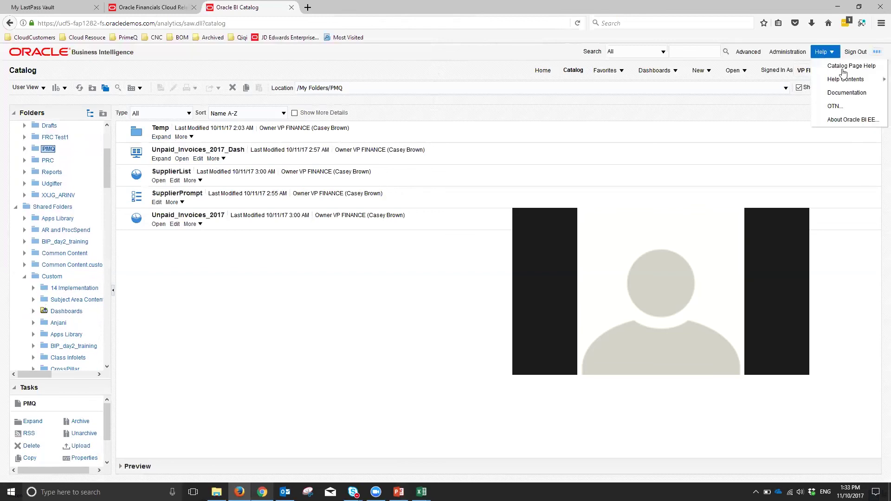
- From the Help menu, open the product Documentation tab, then OTBI Help in a popup window
mouse_move(845, 79)
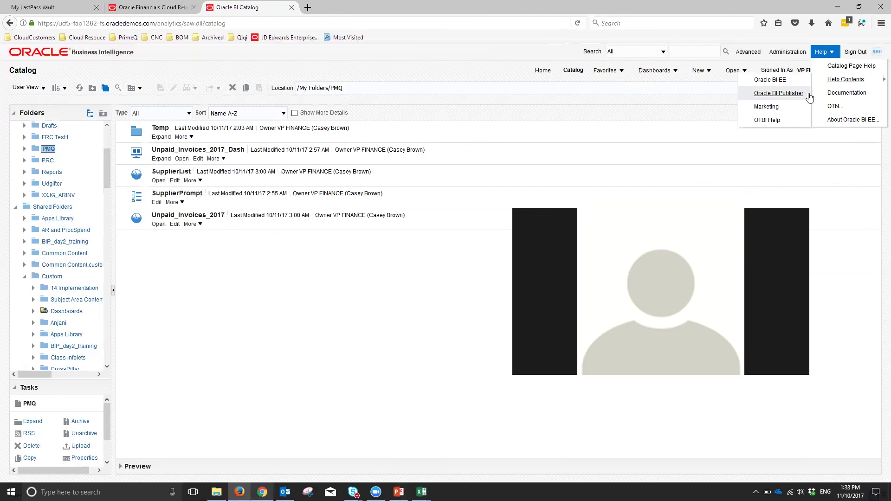
left_click(846, 95)
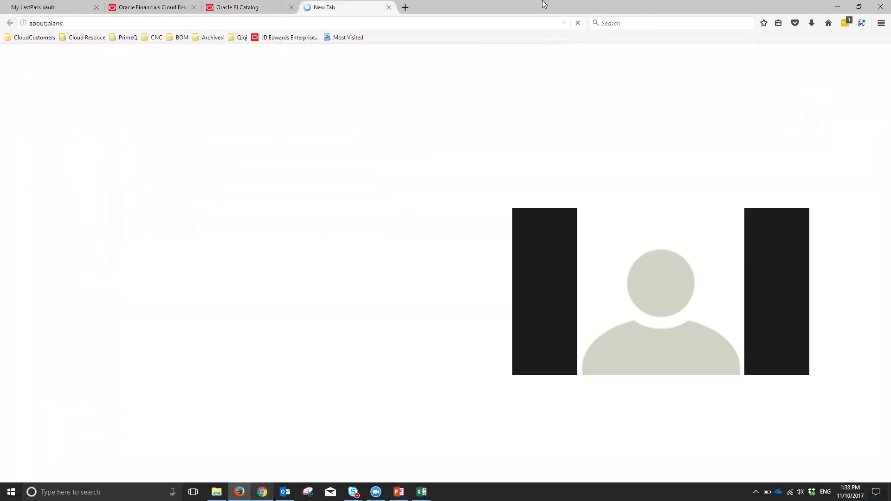
left_click(823, 52)
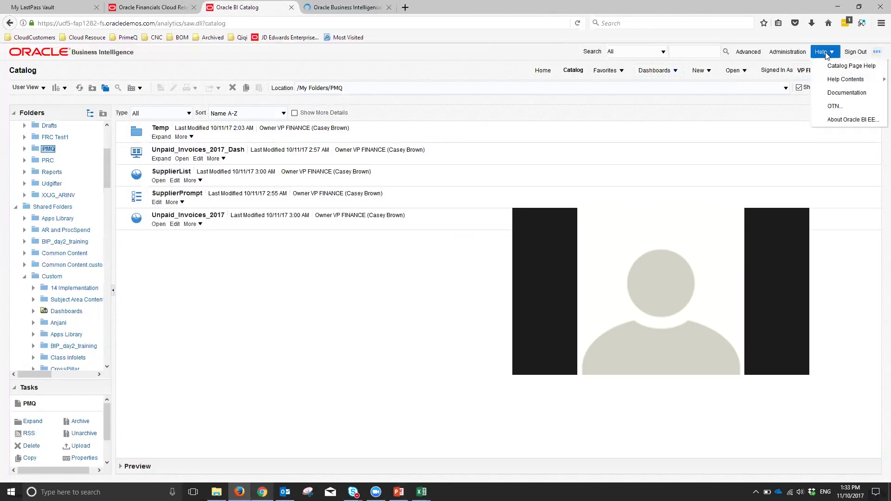
mouse_move(840, 79)
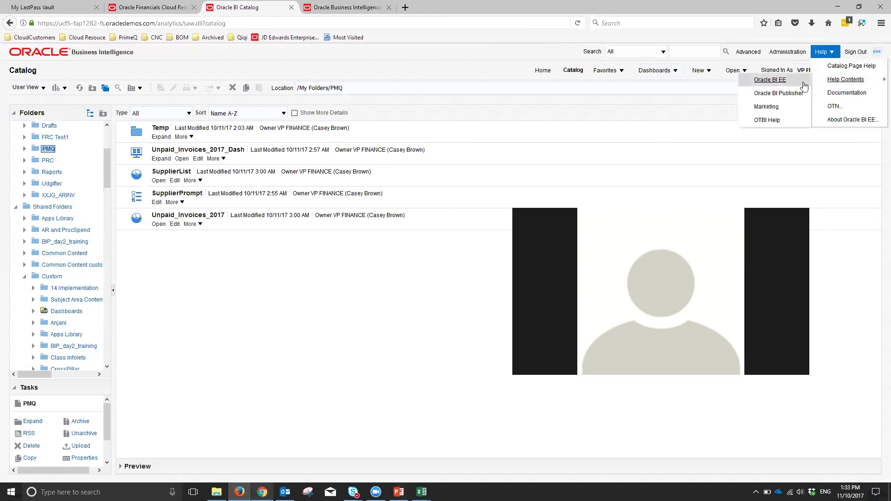
left_click(782, 119)
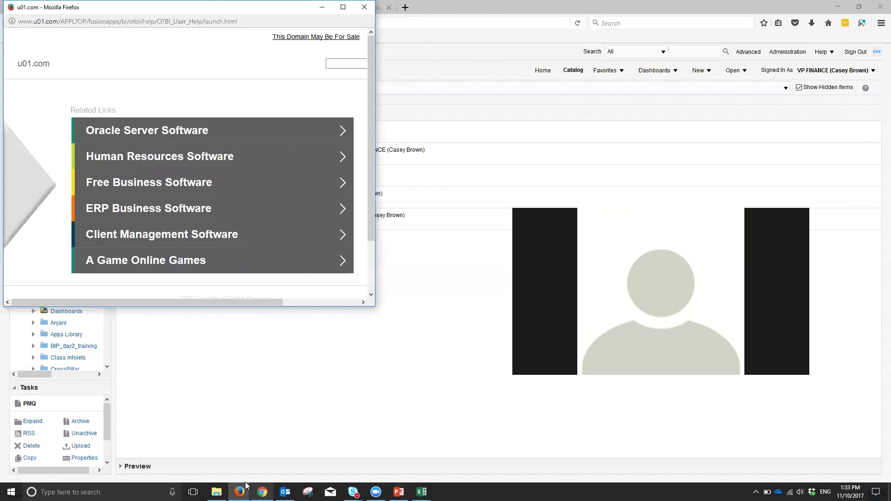
- Launch Notepad from a Start search for 'not' and type an e-mail address on its first line
left_click(10, 491)
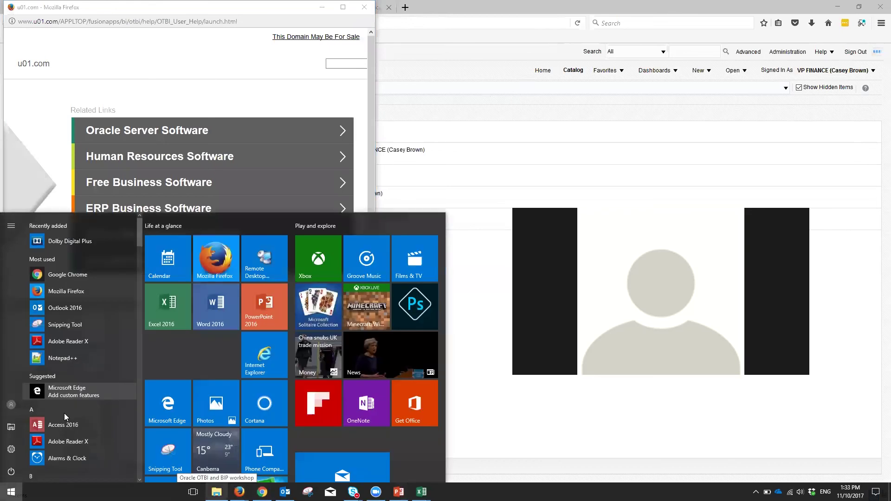
type("not")
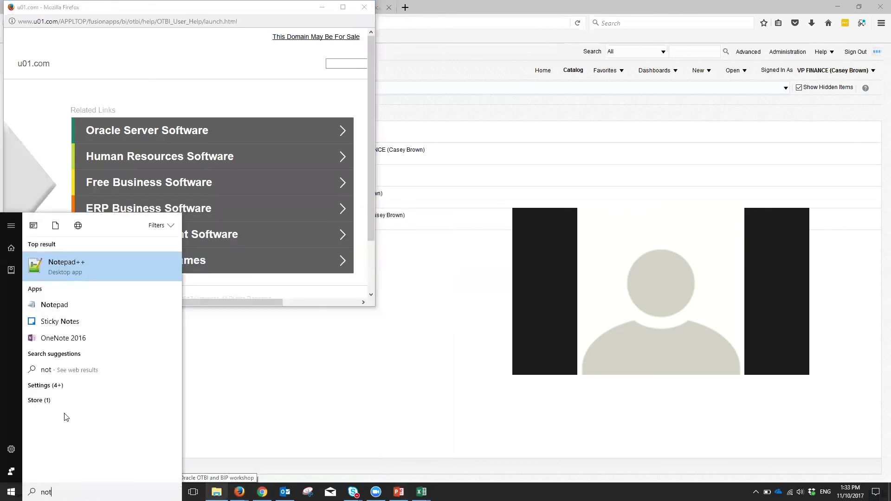
left_click(70, 304)
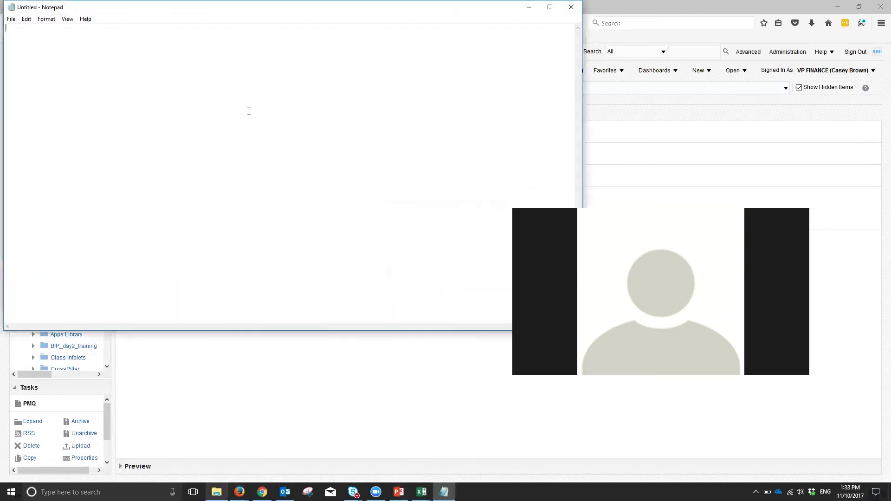
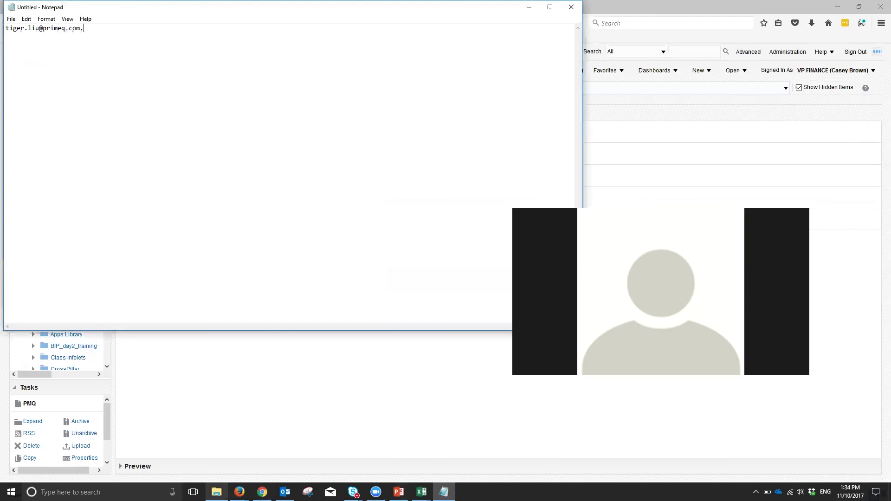